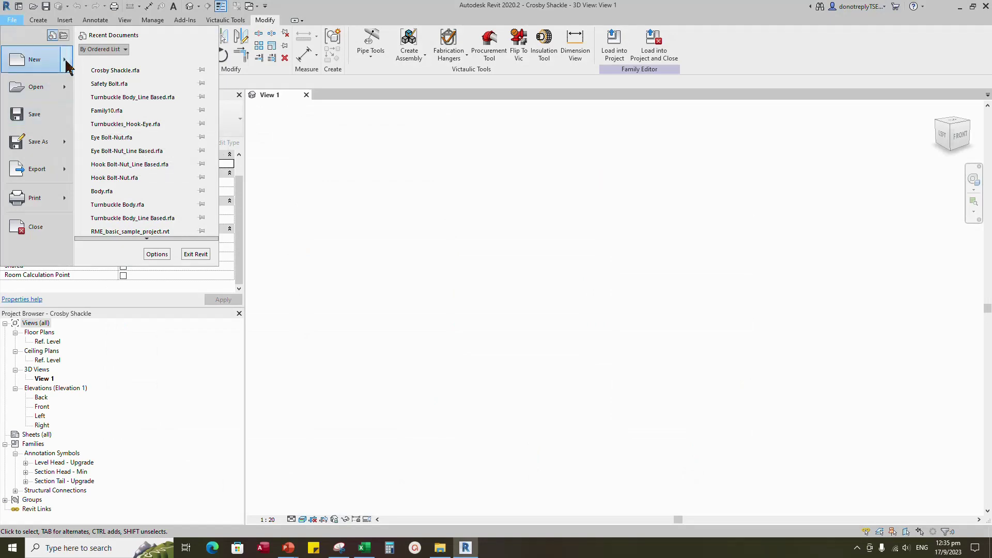
Create a new family from the face-based generic model template
mouse_move(67, 65)
click(93, 89)
scroll(515, 304, down, 3)
click(441, 239)
click(594, 385)
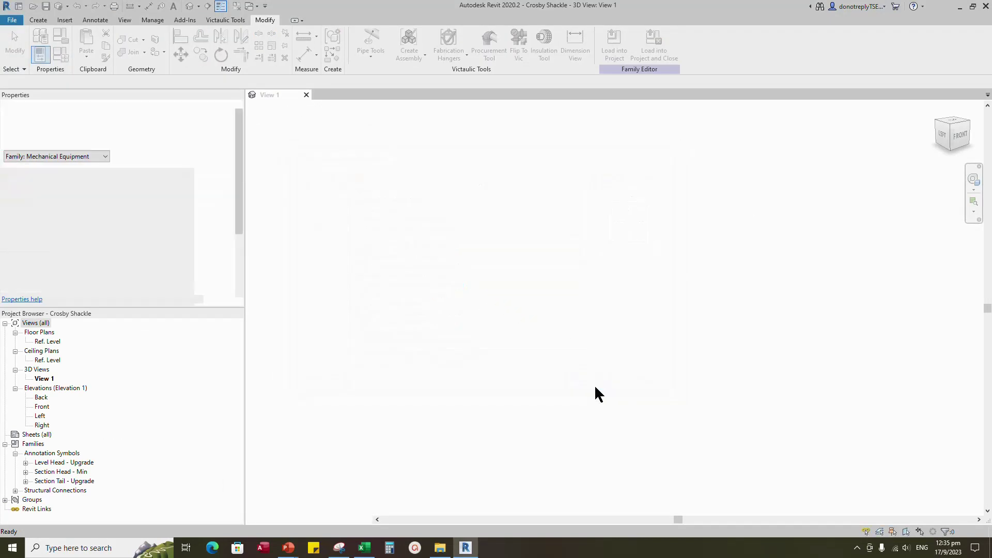
Load the Head of Hex Bolt (Size_M10-100) family into the new family
click(66, 21)
click(437, 44)
click(270, 367)
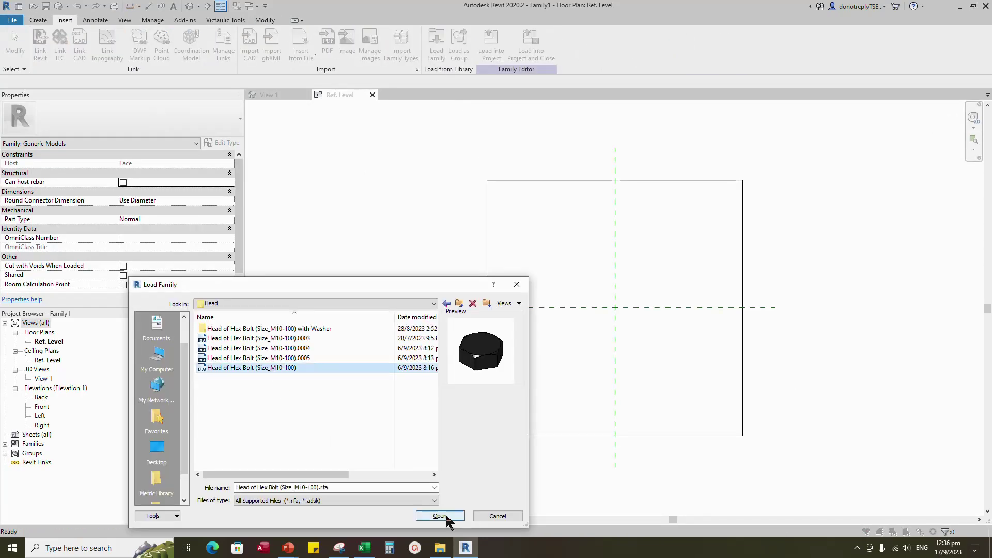
click(446, 514)
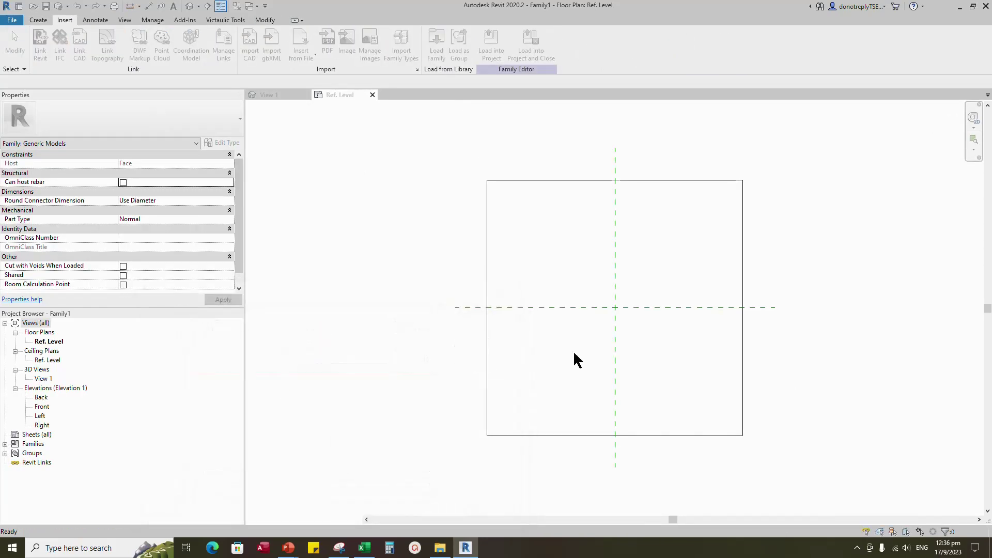
Place one Head of Hex Bolt (Size_M10-100) instance near the intersection of the centre reference planes in the Ref. Level plan
click(5, 443)
click(15, 463)
click(26, 471)
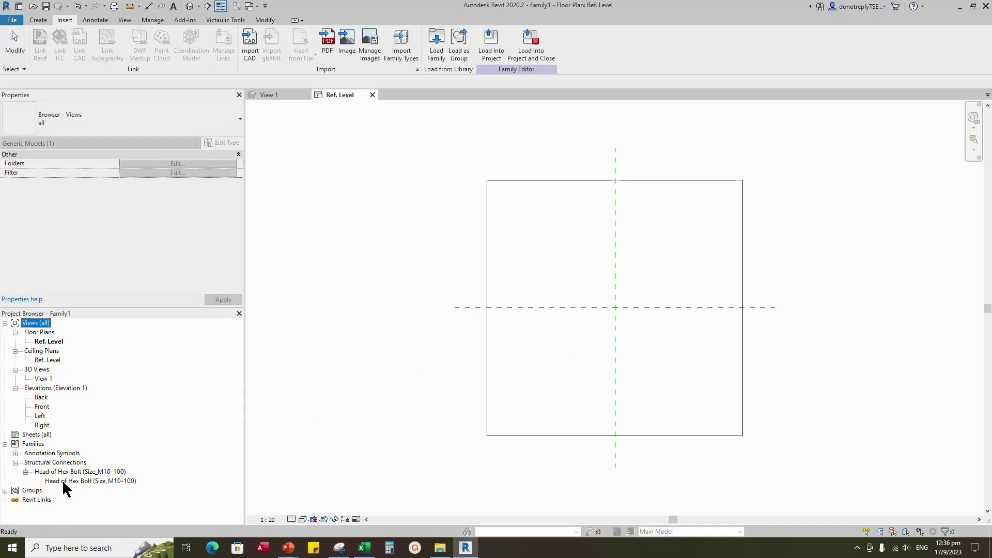
click(78, 482)
drag(79, 482, 619, 313)
scroll(619, 314, up, 4)
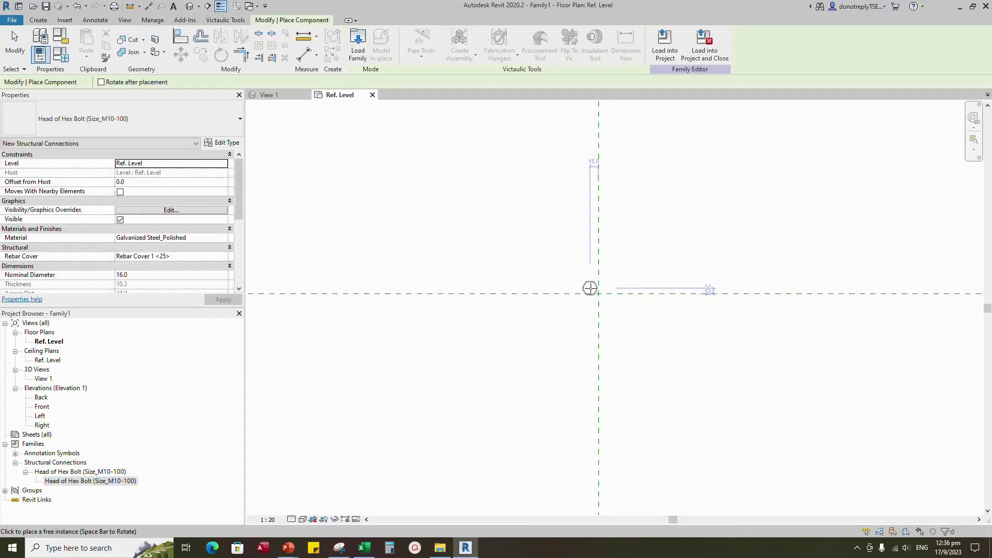
scroll(609, 336, up, 2)
key(Escape)
key(Escape)
Align and lock the bolt head to both centre reference planes
key(a)
key(l)
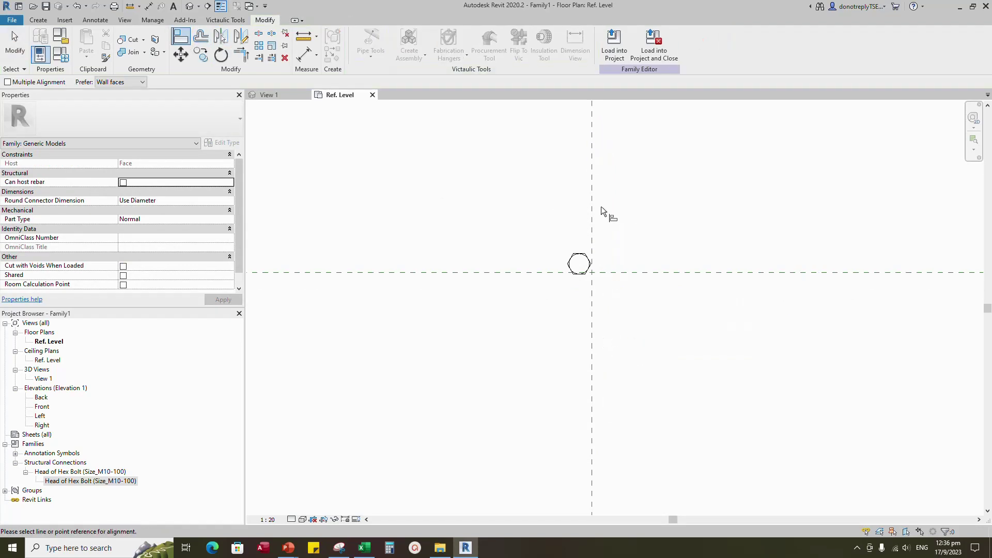
click(581, 271)
click(612, 323)
click(691, 272)
click(609, 260)
scroll(651, 291, down, 1)
key(Escape)
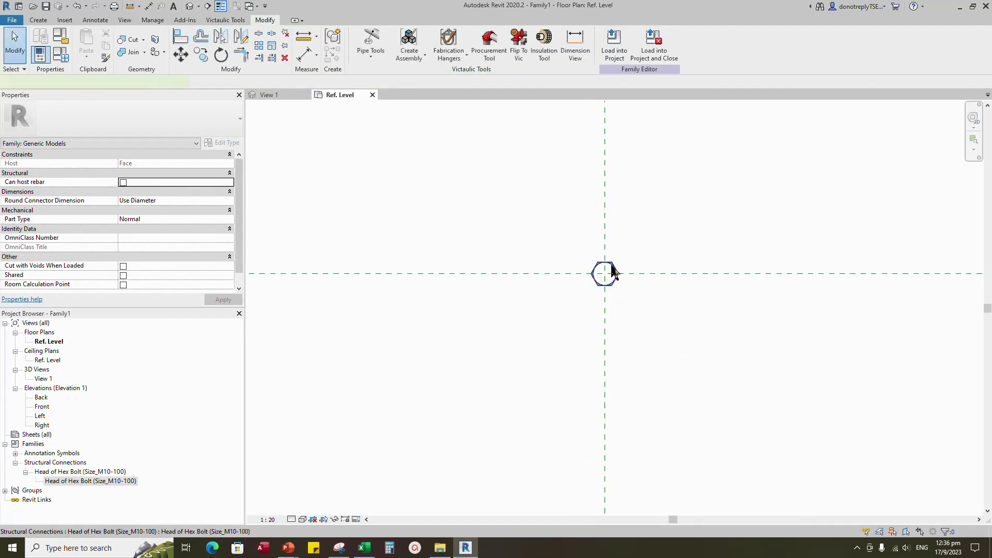
Associate the bolt head's Material with a new type parameter named Bolt Material
click(607, 275)
scroll(187, 256, down, 1)
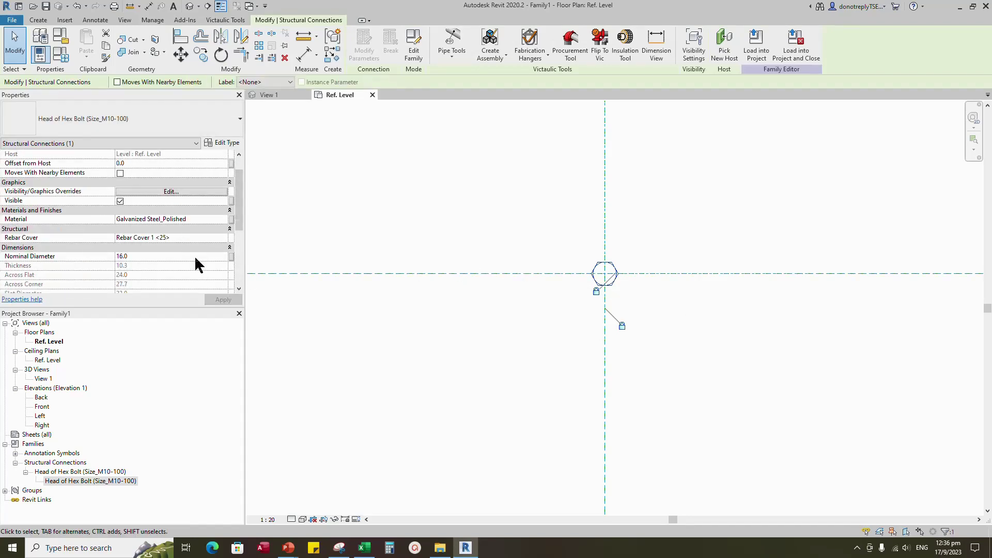
click(231, 219)
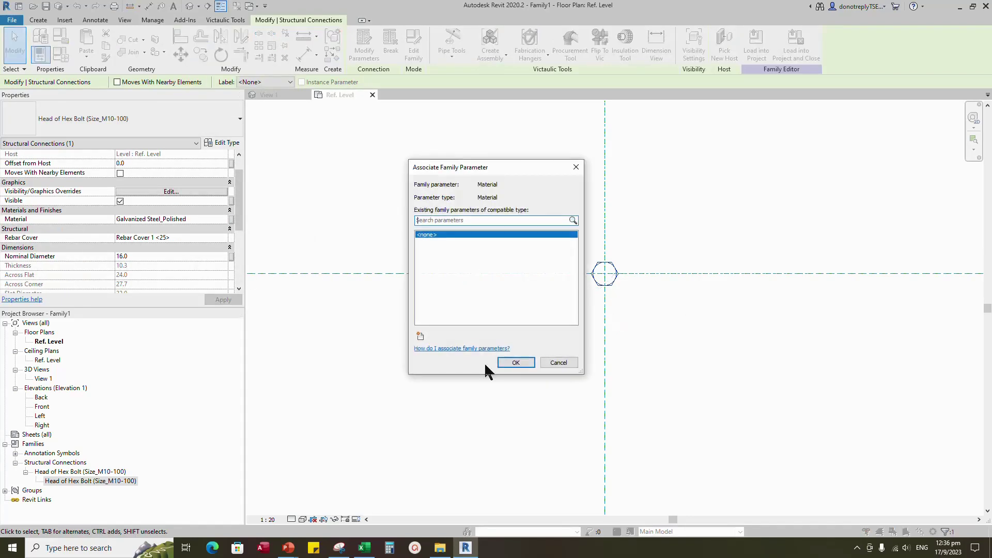
click(421, 336)
text(Bolt Material)
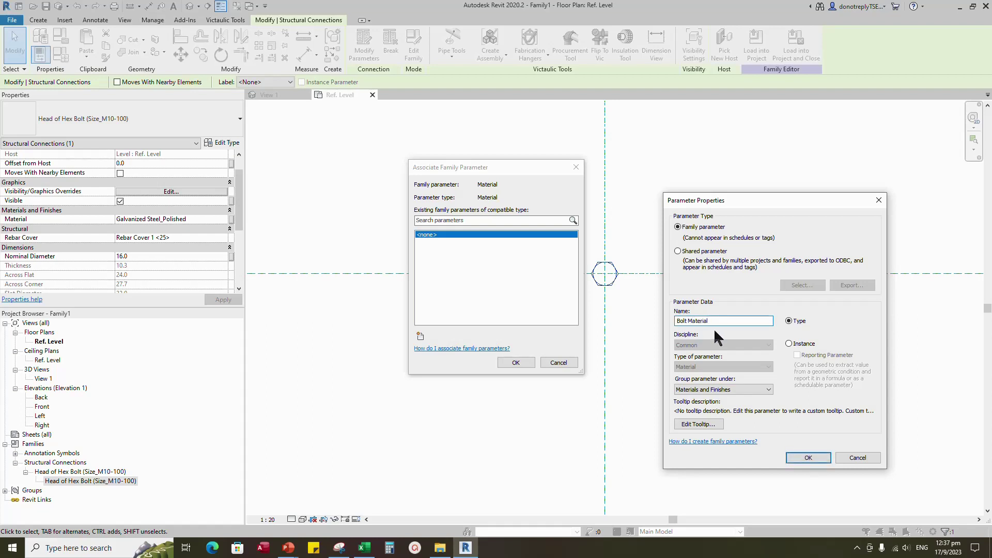
click(807, 458)
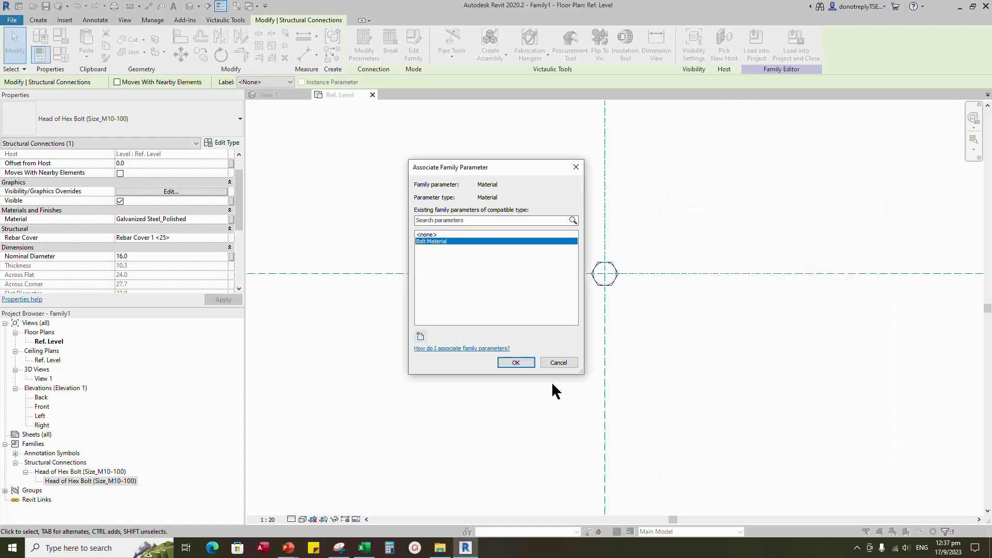
click(517, 363)
Associate the bolt head's Nominal Diameter with a new instance parameter named Bolt Size
scroll(197, 266, down, 2)
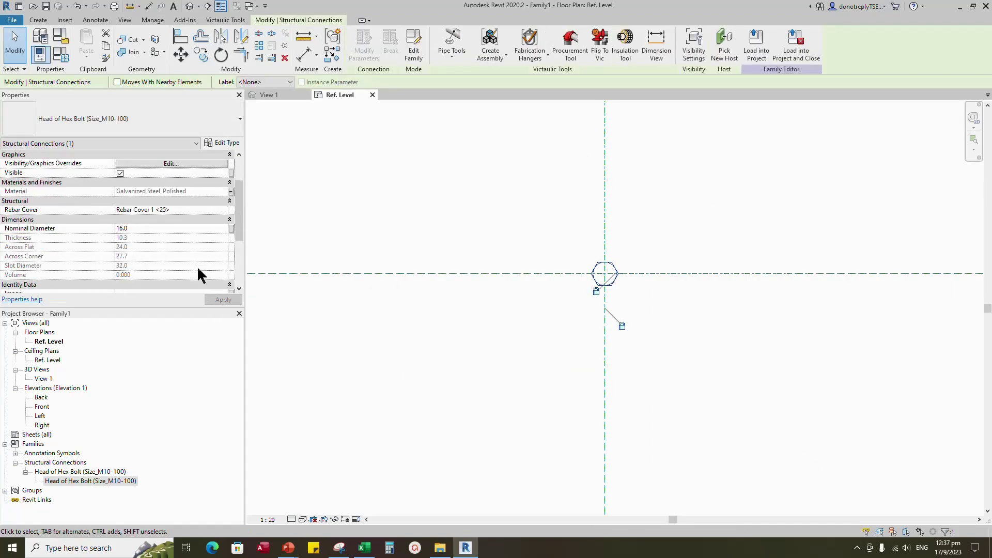
click(231, 228)
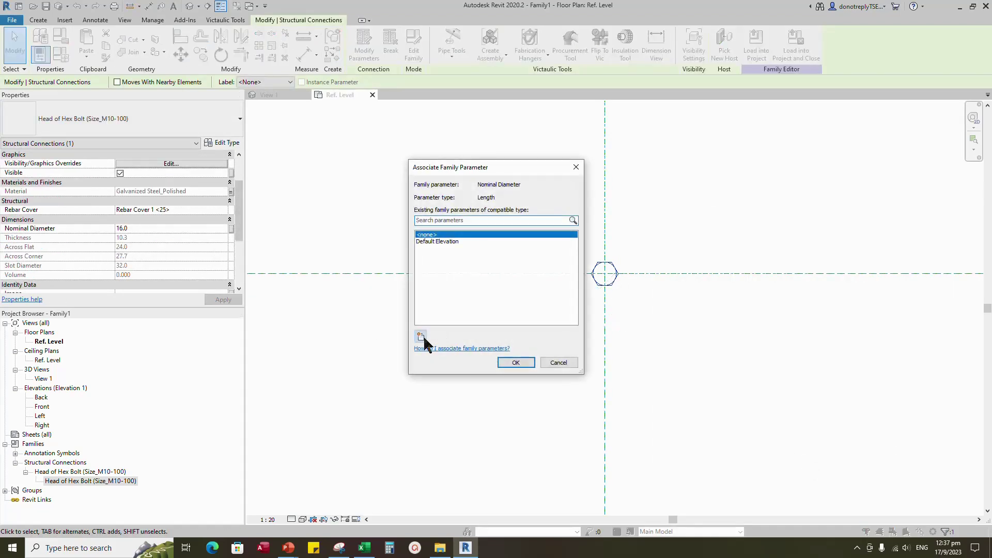
click(420, 336)
text(Bolt Size)
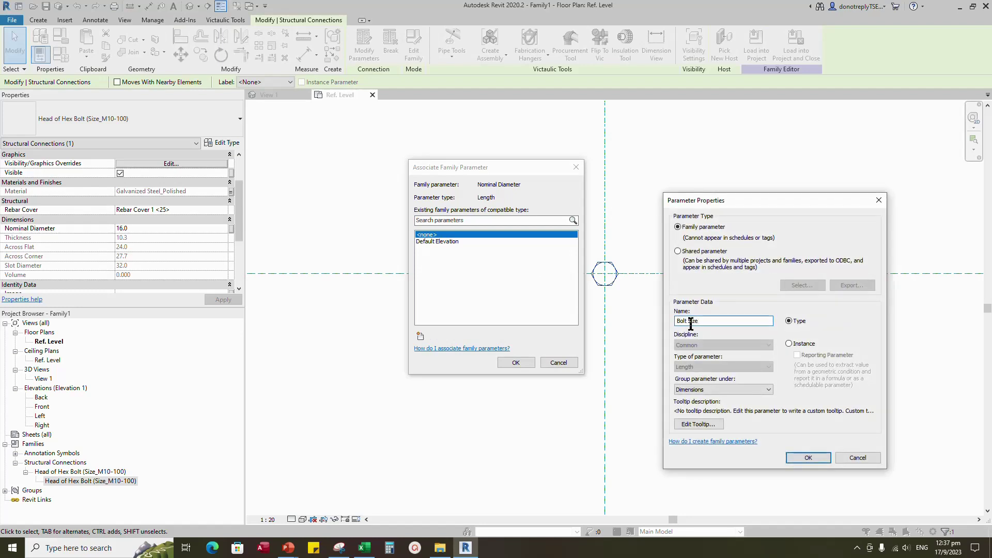
click(788, 344)
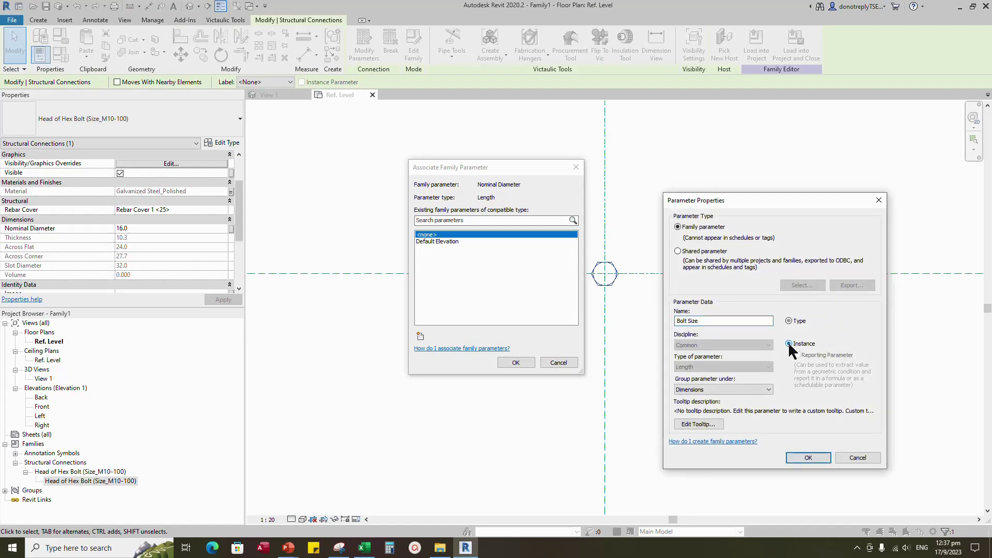
click(808, 458)
click(516, 363)
click(511, 361)
In the Front elevation, create a horizontal reference plane offset 50 mm below the reference level
double_click(41, 406)
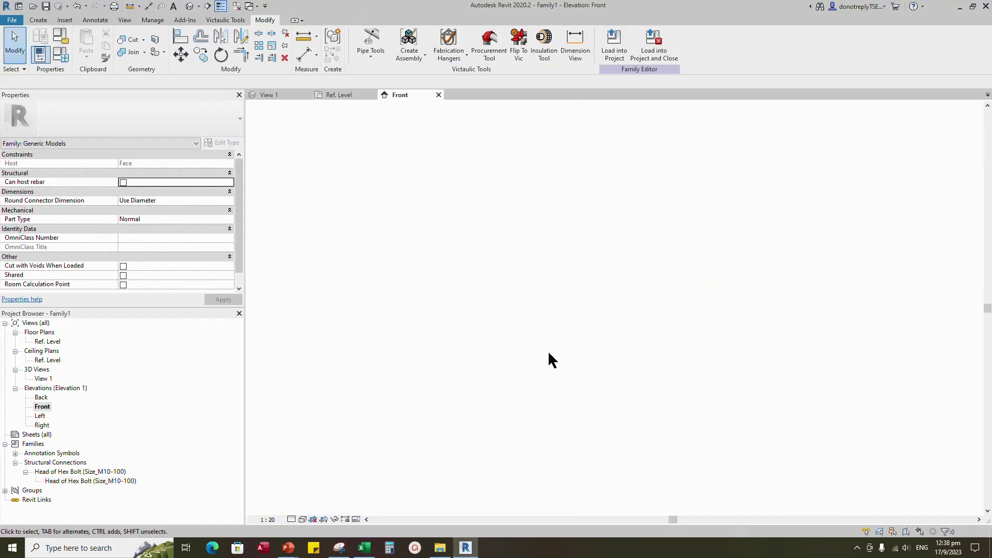
scroll(613, 421, up, 4)
scroll(595, 289, down, 3)
click(590, 384)
click(608, 407)
scroll(576, 304, up, 1)
click(557, 283)
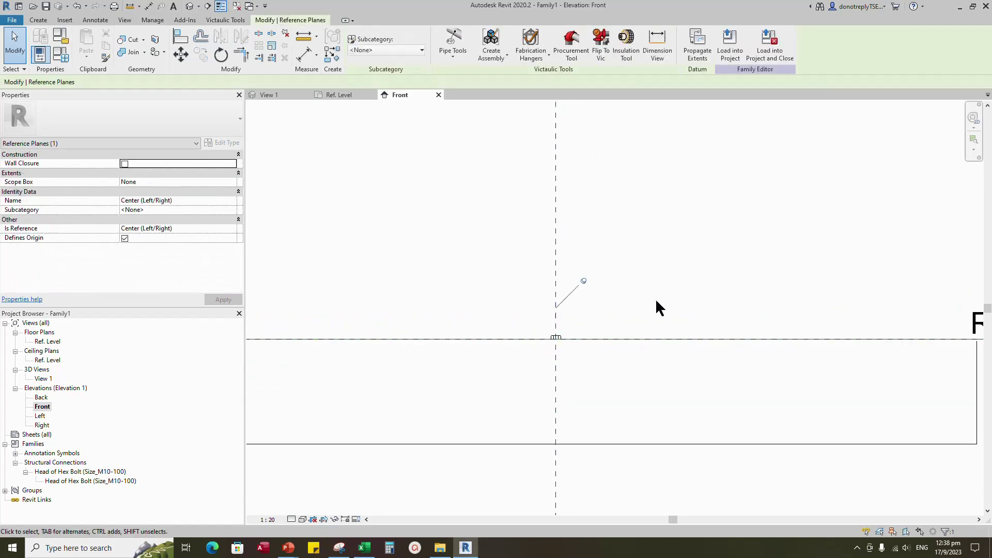
scroll(336, 163, down, 1)
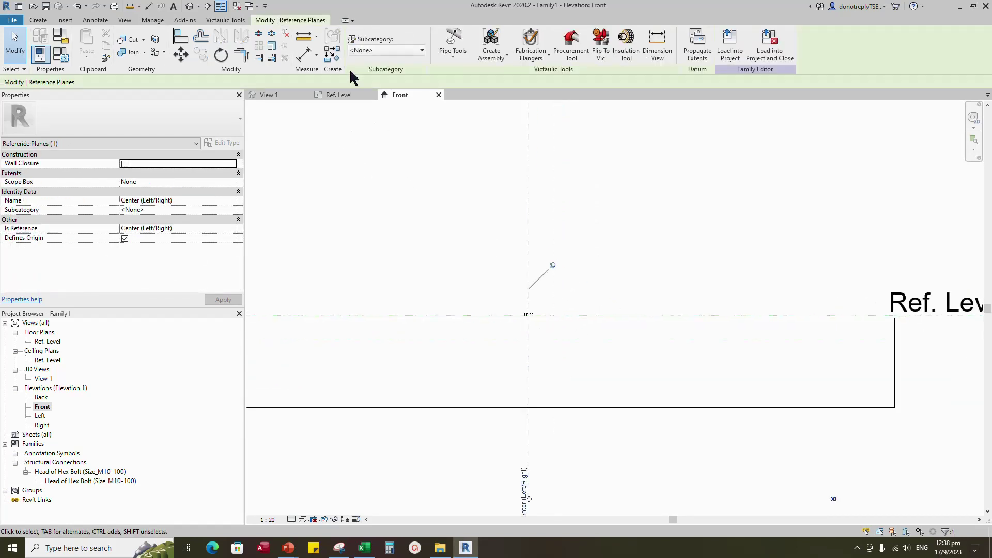
click(332, 54)
click(364, 34)
text(50)
click(556, 315)
scroll(514, 346, up, 1)
scroll(514, 346, up, 2)
key(Escape)
scroll(522, 340, up, 1)
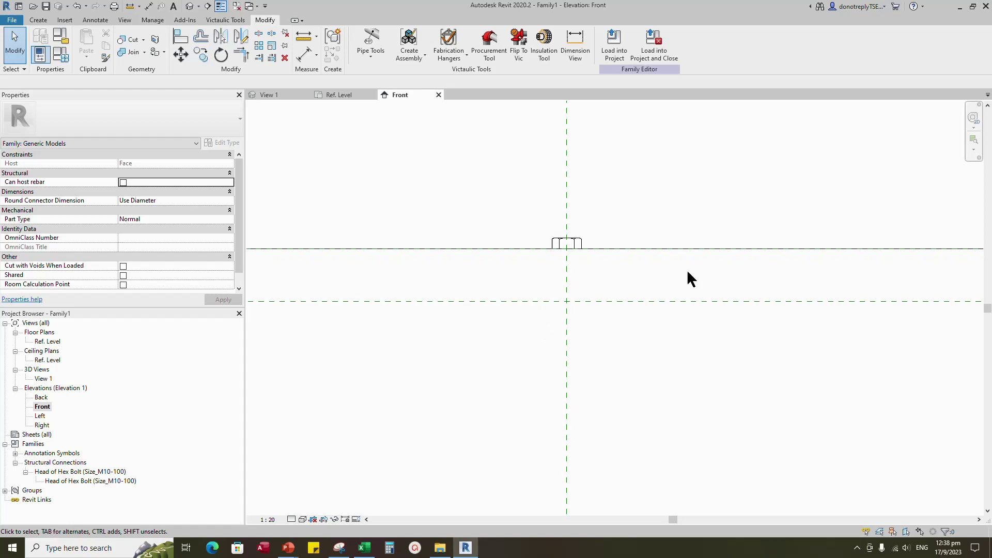
Dimension the distance from the reference level to the new reference plane and set the view scale to 1:5
middle_drag(654, 313, 553, 286)
key(d)
key(i)
scroll(543, 286, down, 3)
click(711, 250)
click(695, 279)
click(704, 309)
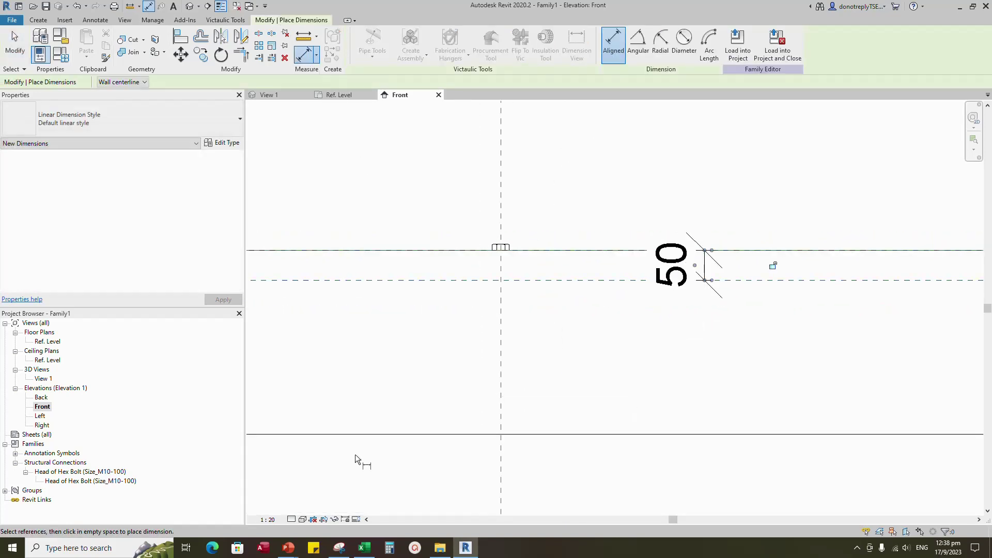
click(267, 519)
click(275, 390)
key(Escape)
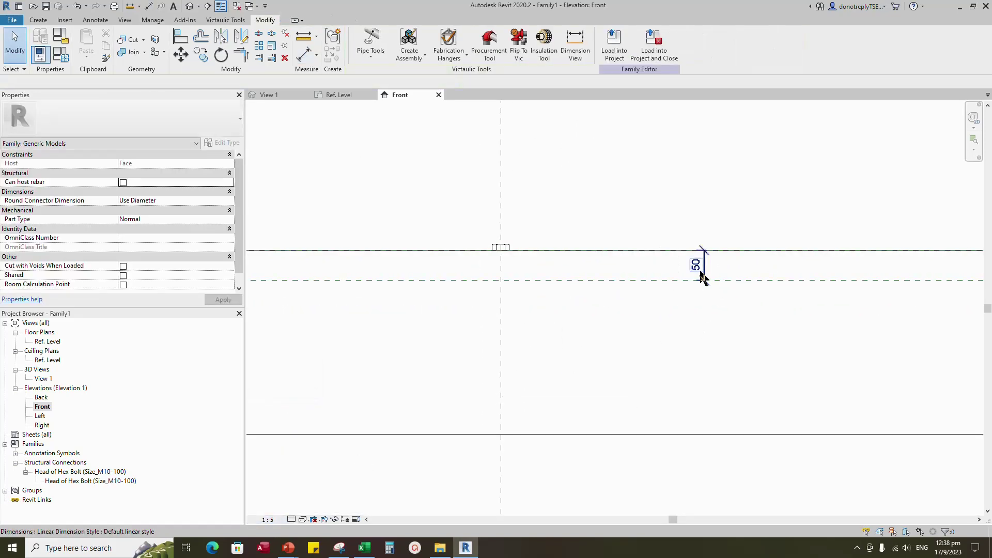
Label the vertical dimension with a new instance parameter named Nut Offset
click(702, 278)
click(457, 43)
text(Nut Offset)
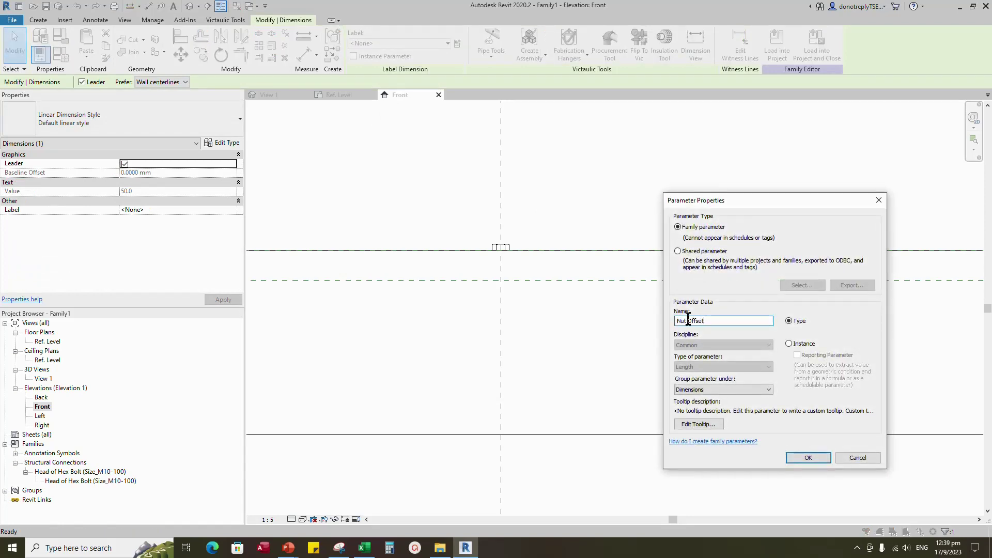
click(788, 343)
click(805, 458)
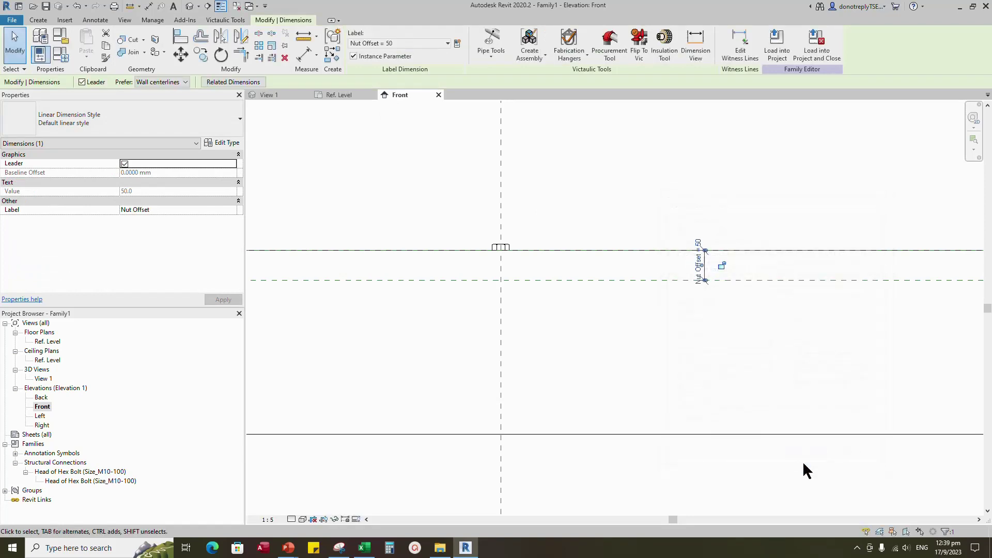
click(656, 411)
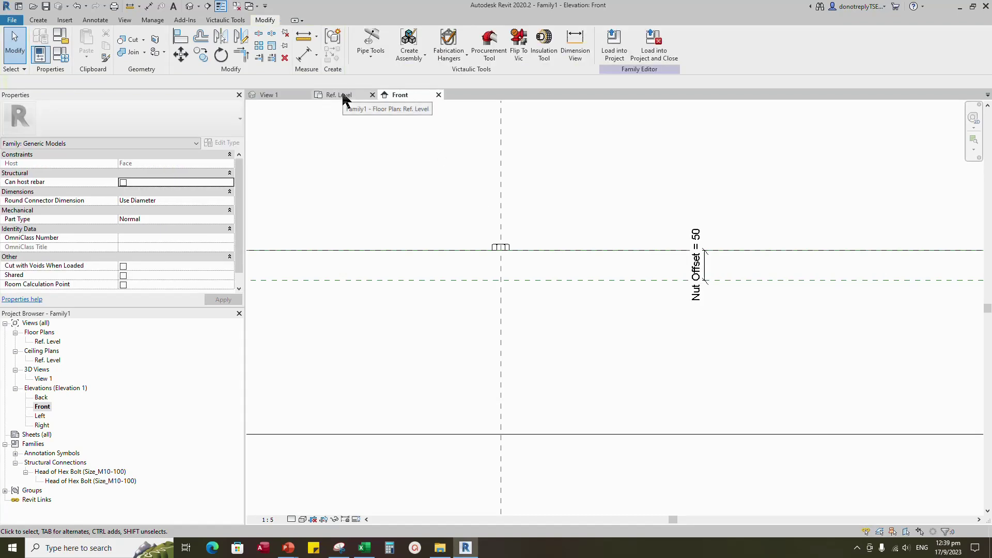
Return to the Ref. Level plan and load the Hex Nut (Size_M10-100) family
click(343, 99)
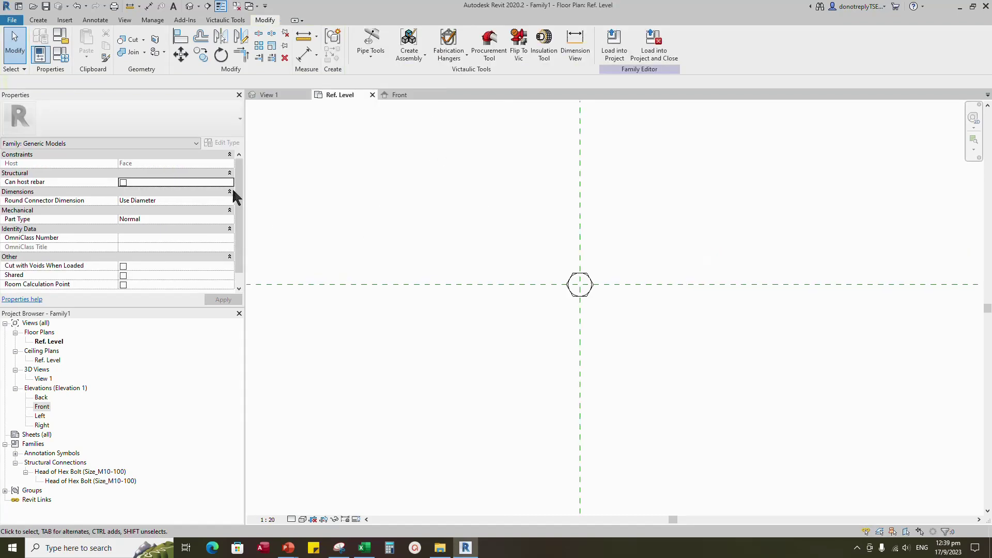
click(64, 20)
click(436, 42)
click(252, 358)
click(439, 516)
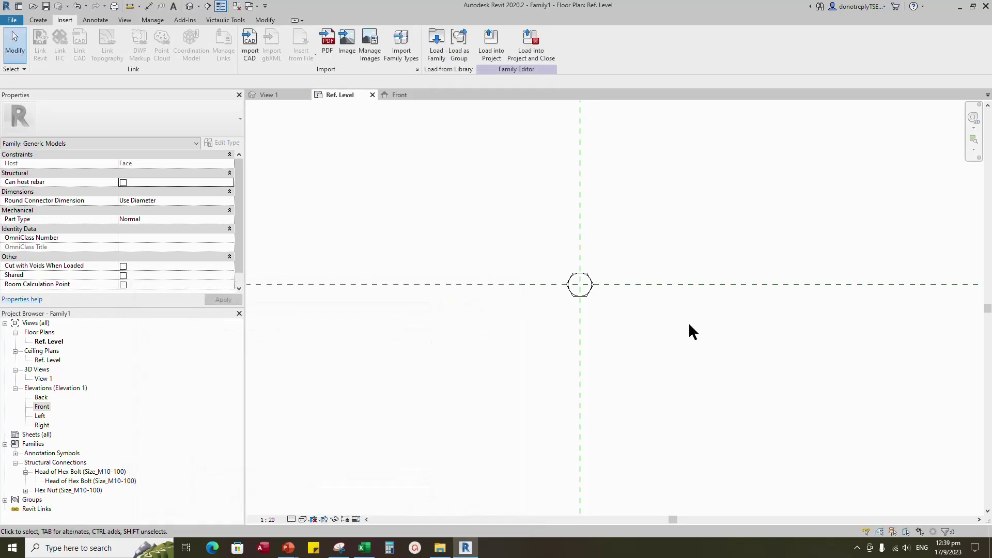
Place one Hex Nut (Size_M10-100) instance beside the bolt head in the plan
click(25, 491)
drag(78, 499, 562, 303)
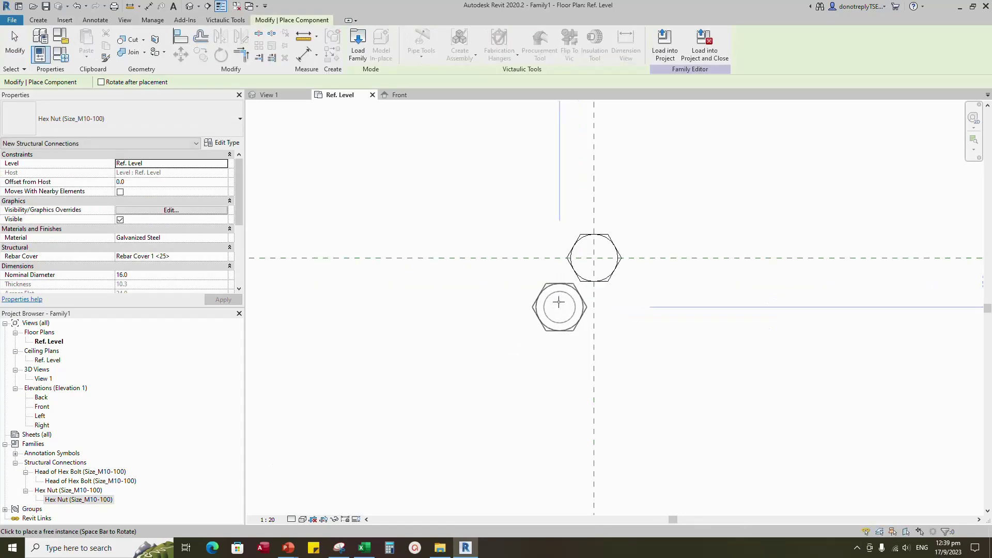
click(545, 289)
key(Escape)
Associate the nut's Material with Bolt Material and its Nominal Diameter with Bolt Size
scroll(198, 250, down, 1)
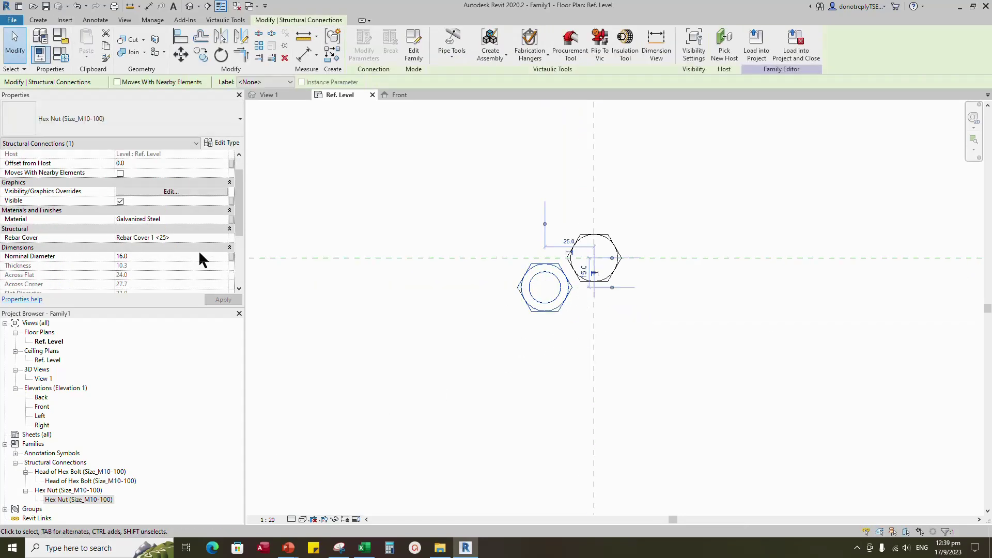
click(231, 219)
click(450, 239)
click(515, 363)
click(231, 256)
click(426, 241)
click(516, 363)
click(662, 331)
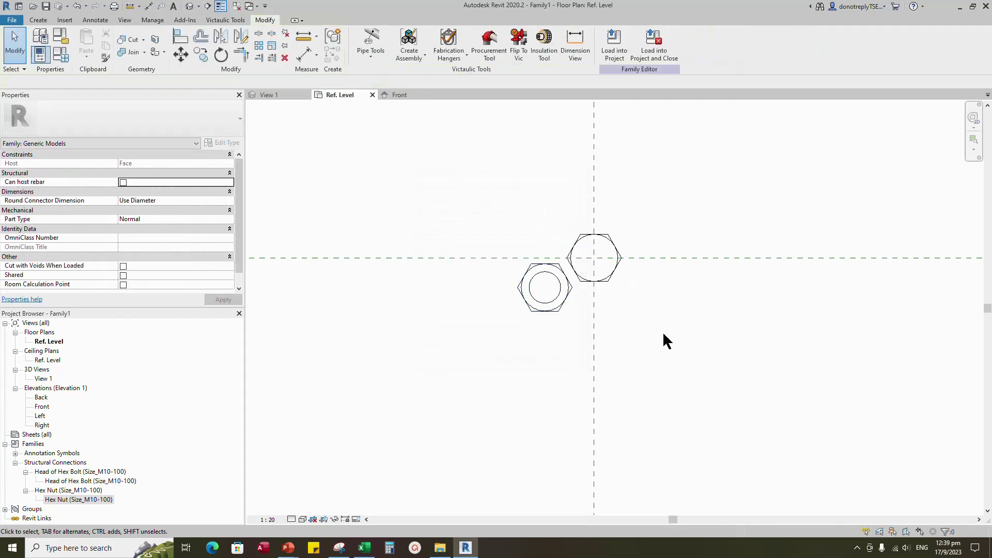
Align and lock the hex nut to both centre reference planes so it sits concentric with the bolt head
click(180, 35)
click(544, 291)
click(658, 258)
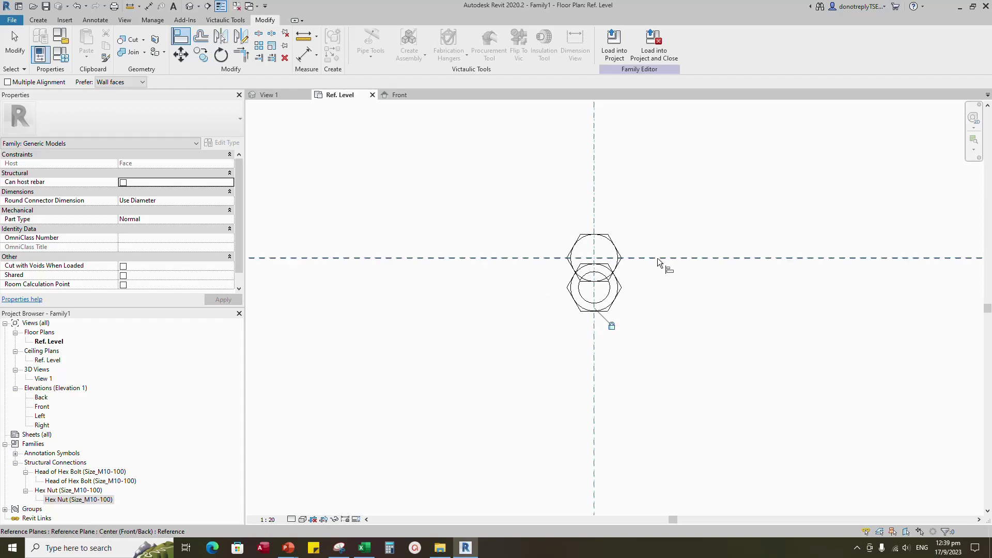
click(618, 289)
key(Escape)
key(Escape)
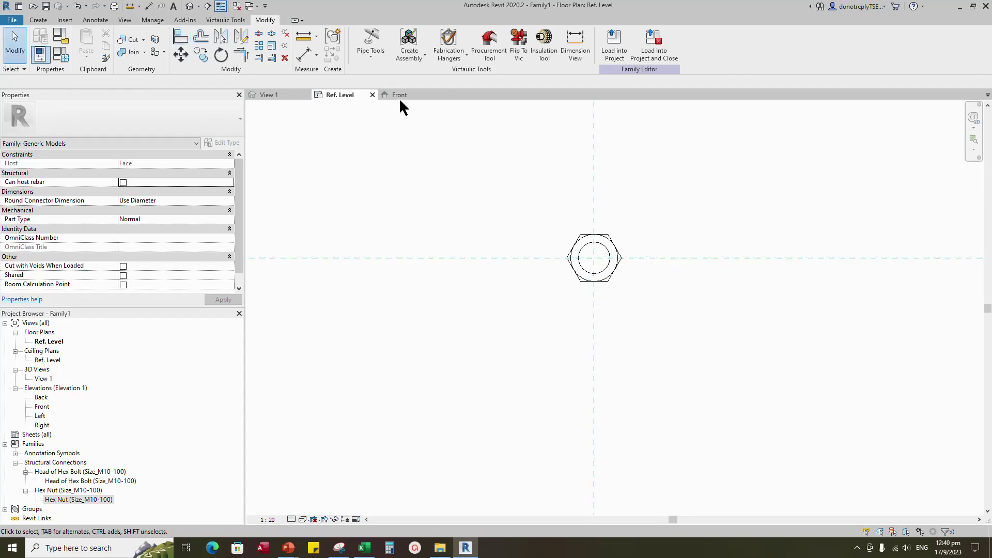
In the Front elevation, align and lock the hex nut to the underside of the Nut Offset reference plane
click(398, 96)
click(510, 243)
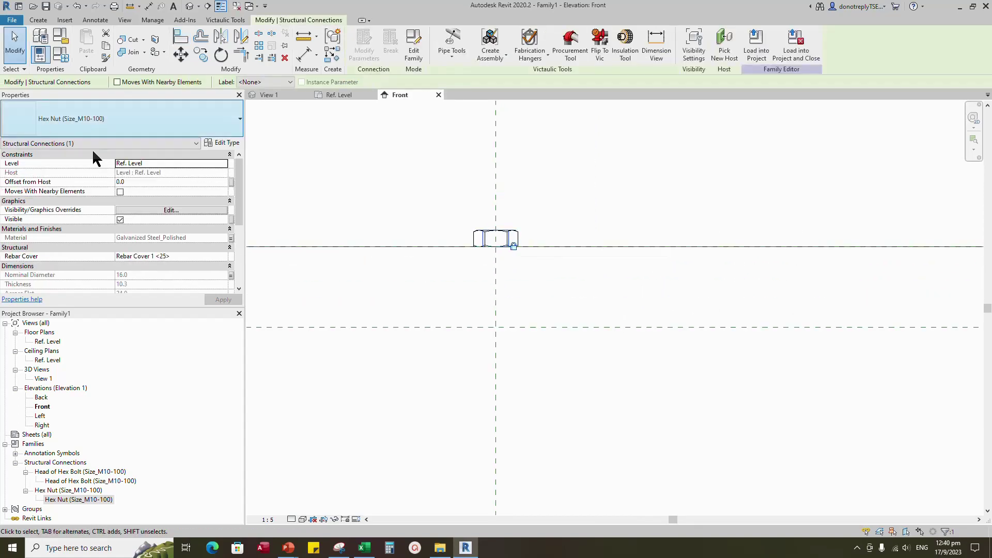
click(179, 38)
click(562, 327)
scroll(502, 233, up, 2)
click(503, 237)
scroll(597, 372, down, 4)
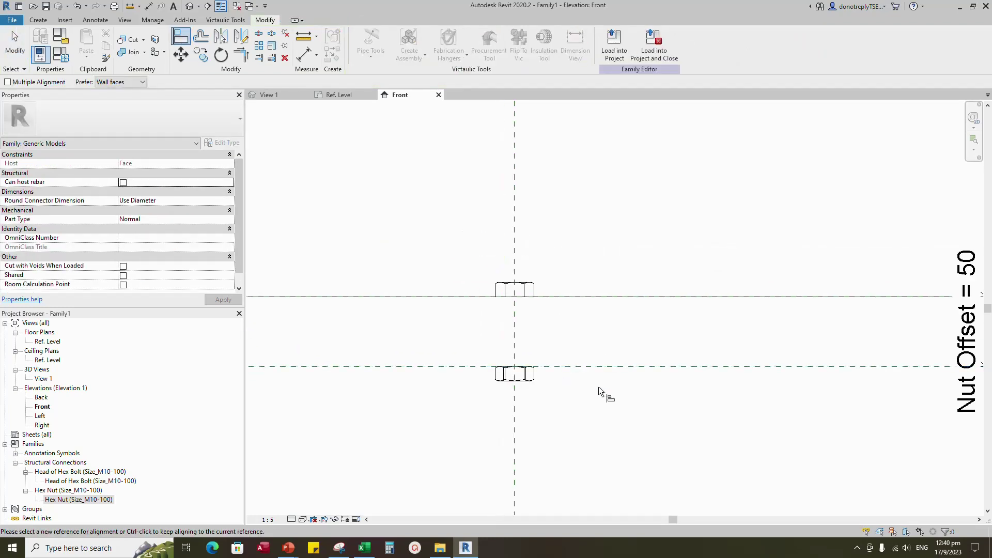
key(Escape)
key(Escape)
Add a horizontal reference plane offset 20 below the Nut Offset reference plane in the Front elevation
click(583, 331)
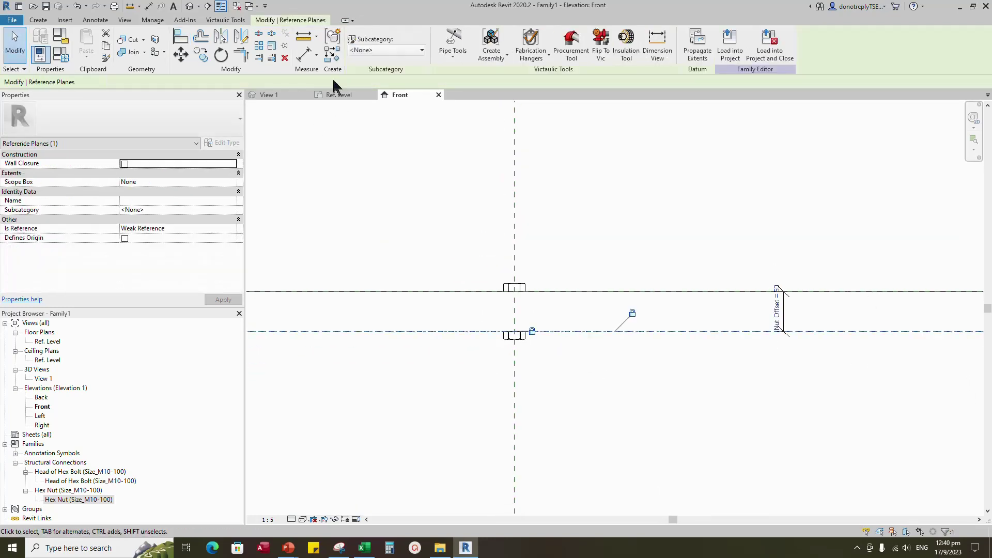
key(r)
key(p)
click(364, 36)
drag(146, 83, 131, 84)
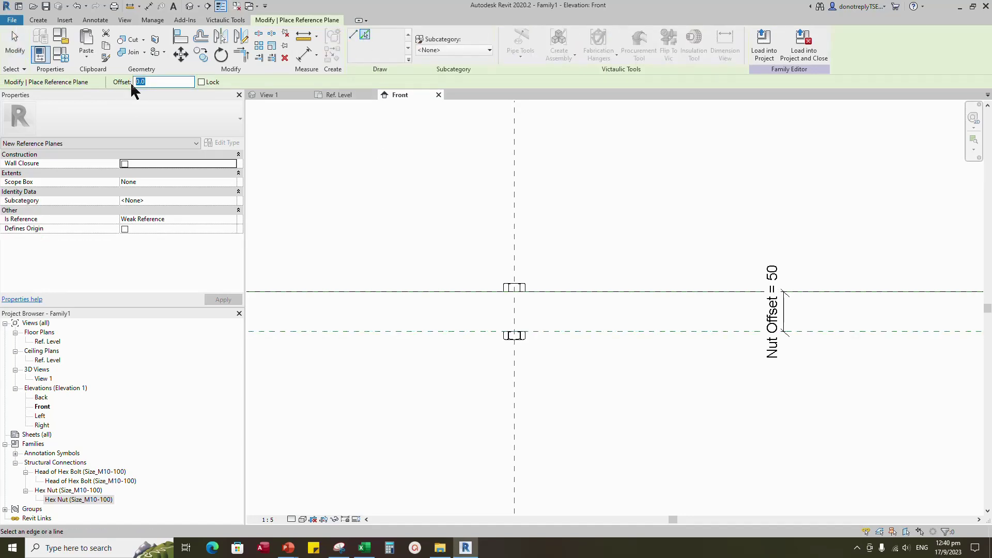
text(20)
click(557, 330)
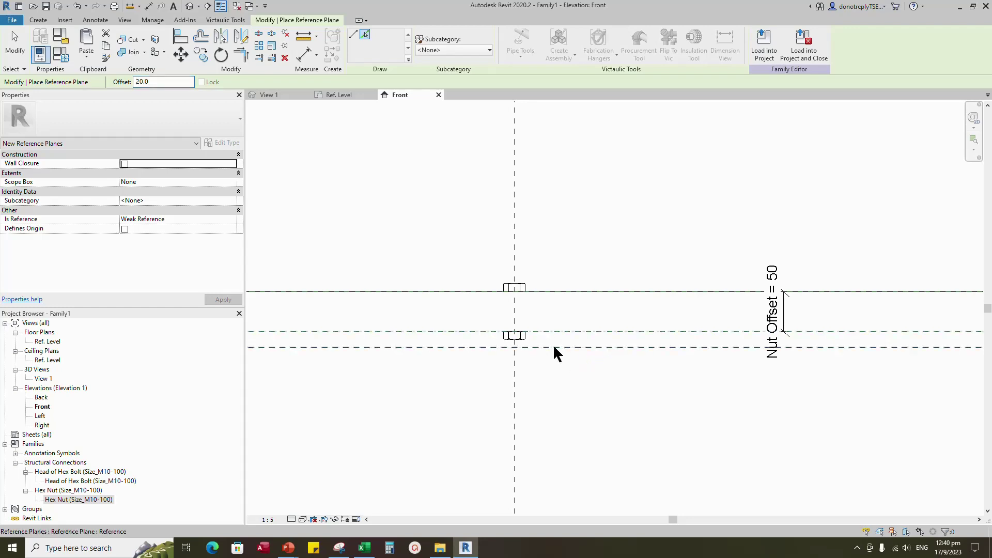
scroll(571, 357, down, 2)
key(Escape)
key(Escape)
Dimension the distance from the reference level plane at the bolt head to the new lowest reference plane
click(308, 54)
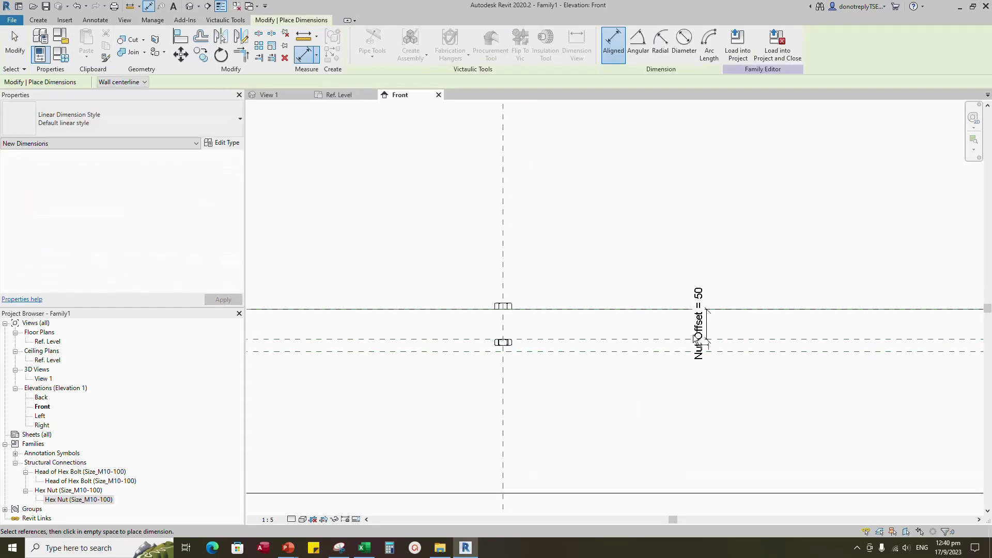
click(340, 309)
click(340, 352)
click(336, 330)
key(Escape)
key(Escape)
Label the new dimension with a new instance parameter named Bolt Length, grouped under Dimensions
click(334, 316)
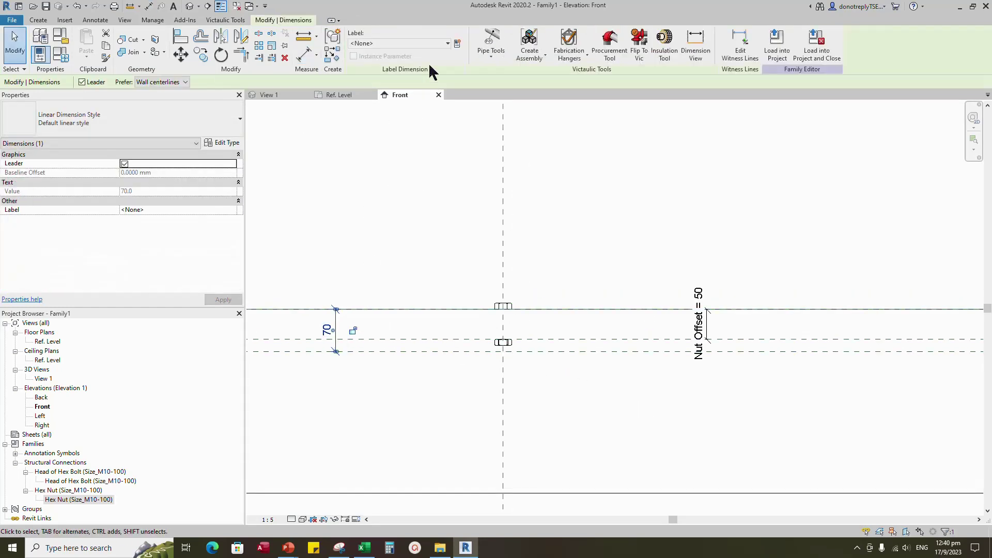
click(457, 43)
text(Bolt Length)
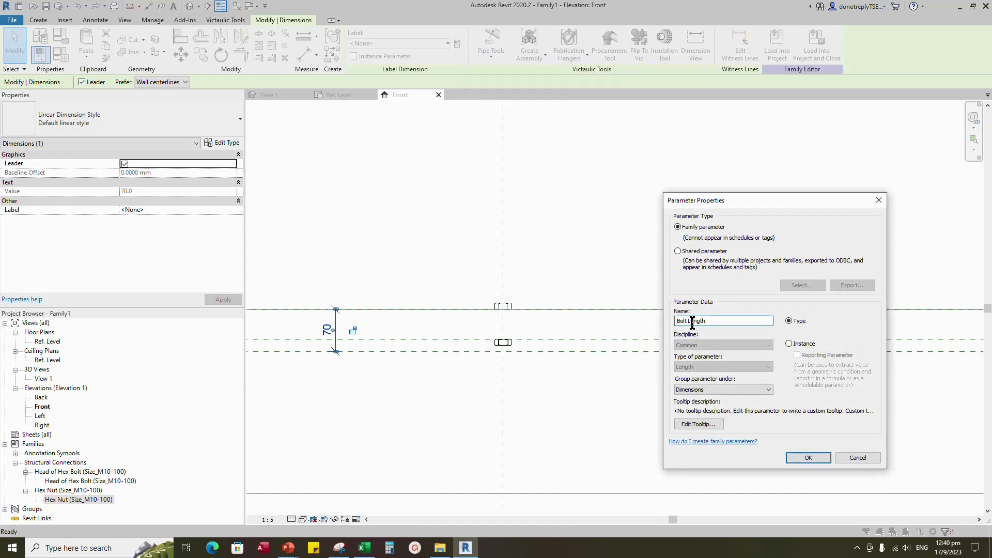
click(808, 458)
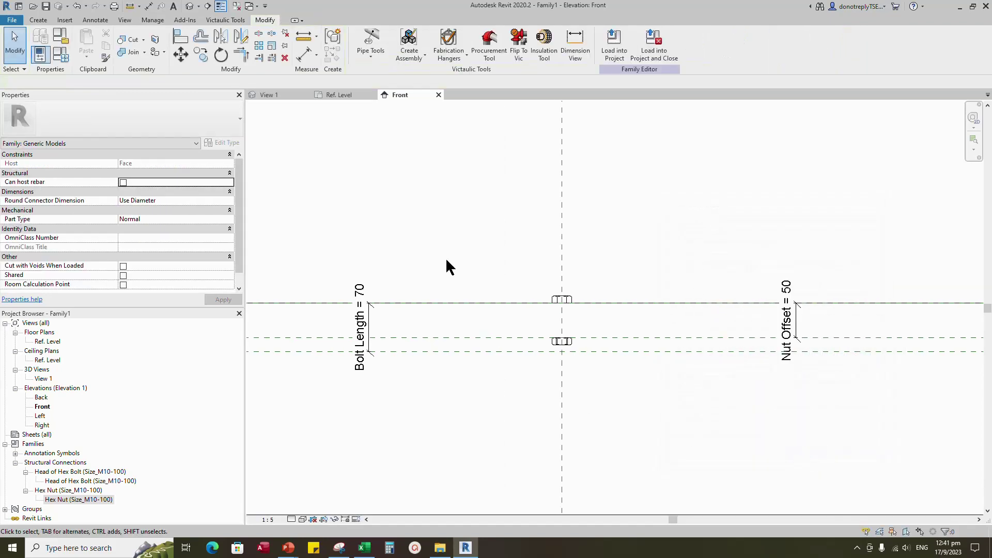
Move the Bolt Length parameter below Bolt Size in the family types list
click(61, 54)
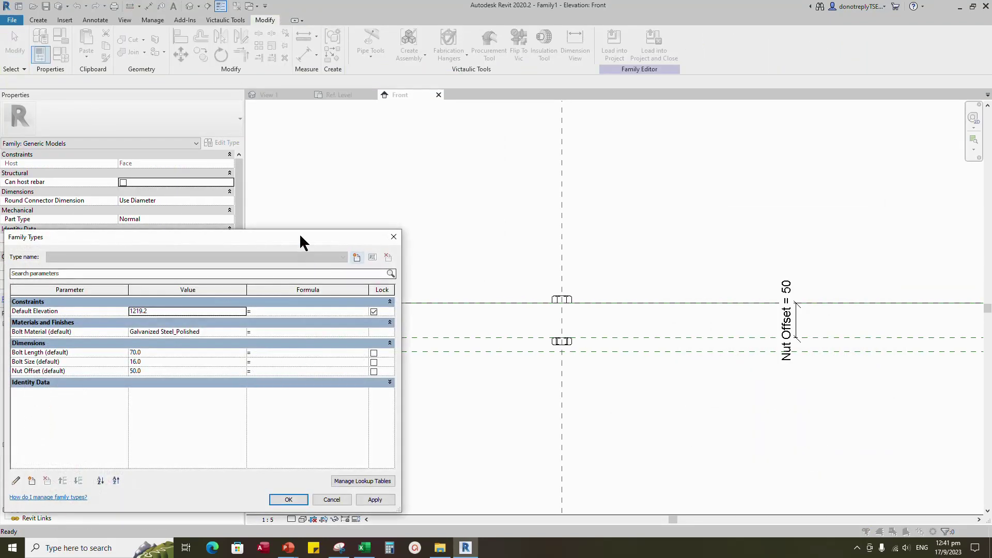
drag(309, 187, 333, 168)
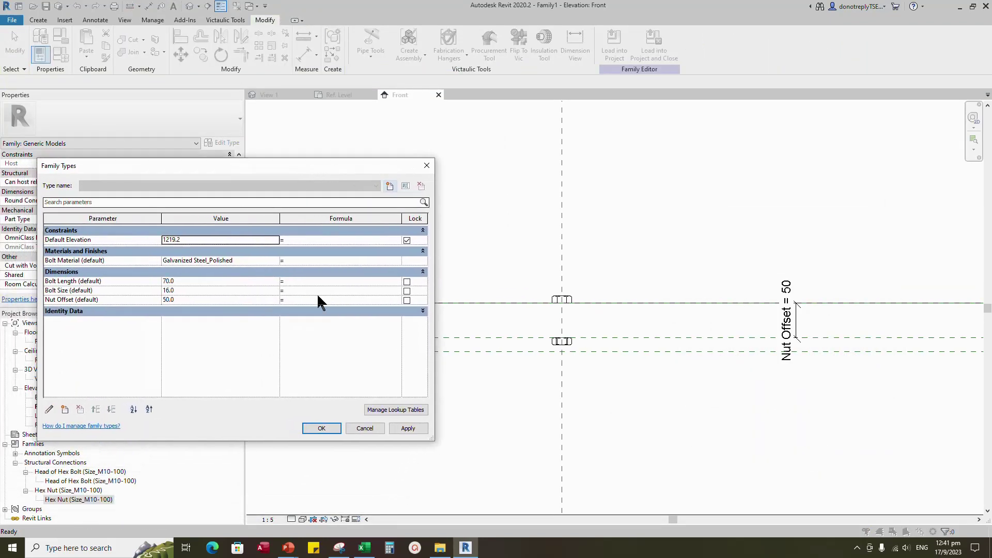
click(71, 284)
click(114, 408)
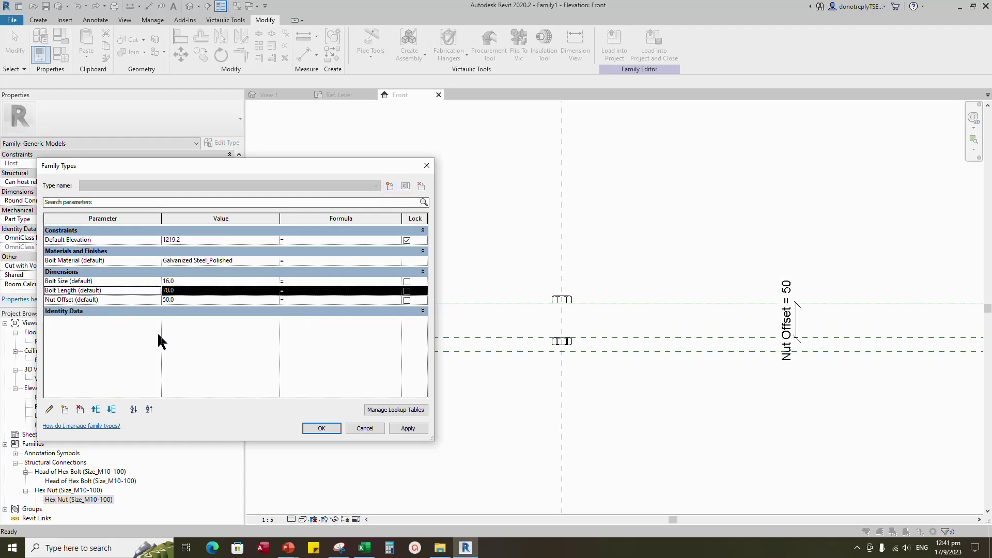
Give Bolt Length the formula Nut Offset + (Bolt Size * 1.1) and apply it to the family
click(297, 291)
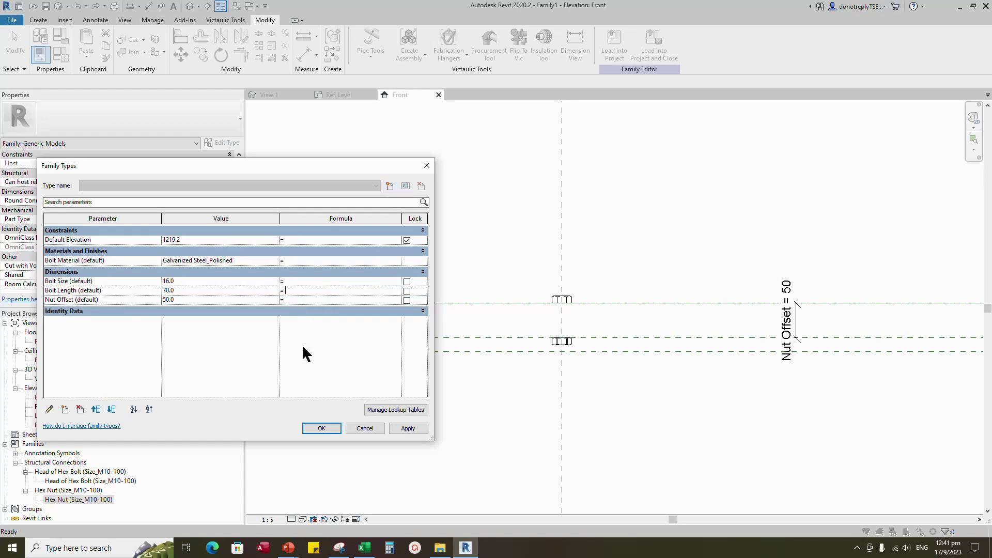
text(Nut Offset + (Bolt Size * 1.1))
click(408, 429)
click(321, 429)
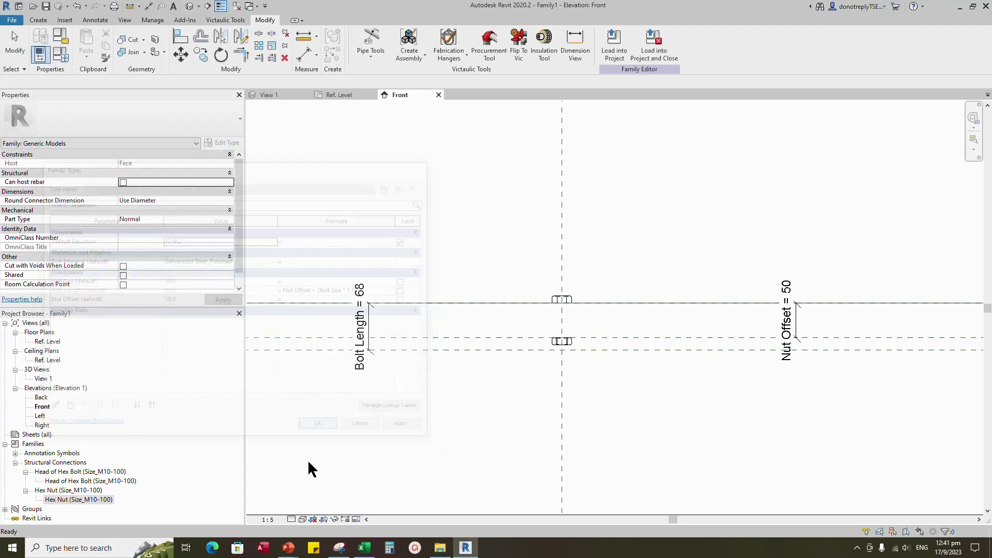
Start a sweep and sketch its vertical path along the centre plane from the Bolt Length plane up to the bolt head's underside
click(39, 20)
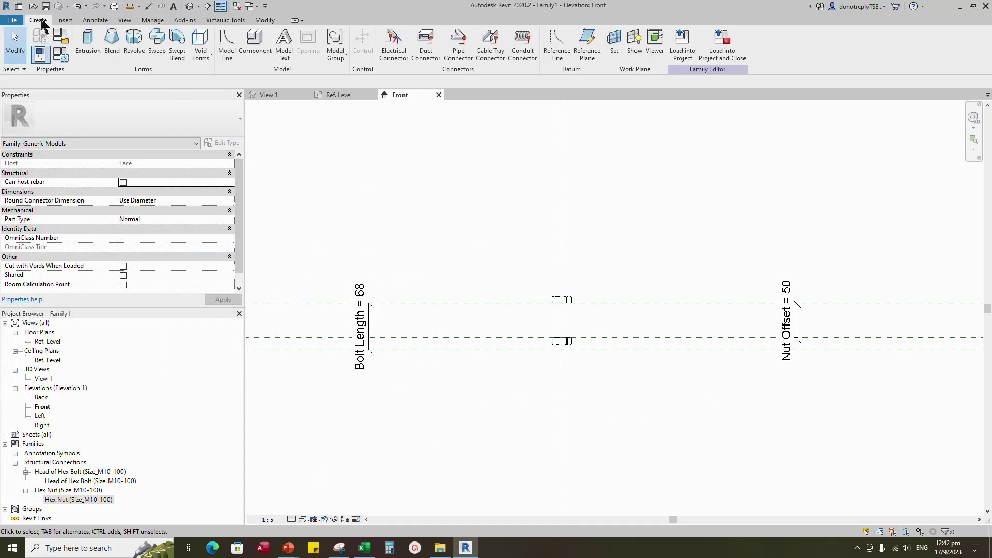
click(157, 42)
click(716, 36)
scroll(576, 360, up, 3)
click(539, 333)
click(538, 209)
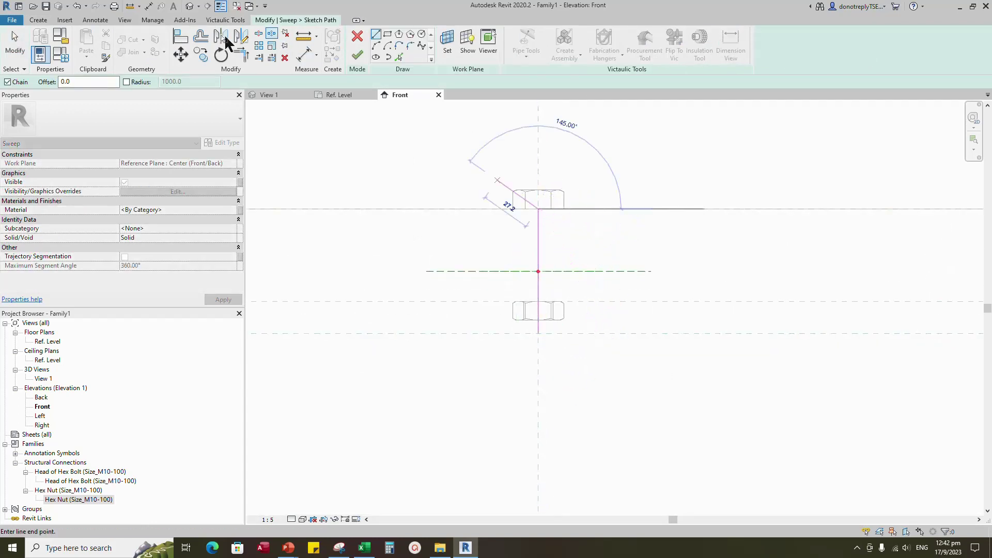
Align and lock the sweep path's ends to the upper and Bolt Length reference planes and finish the path
click(180, 35)
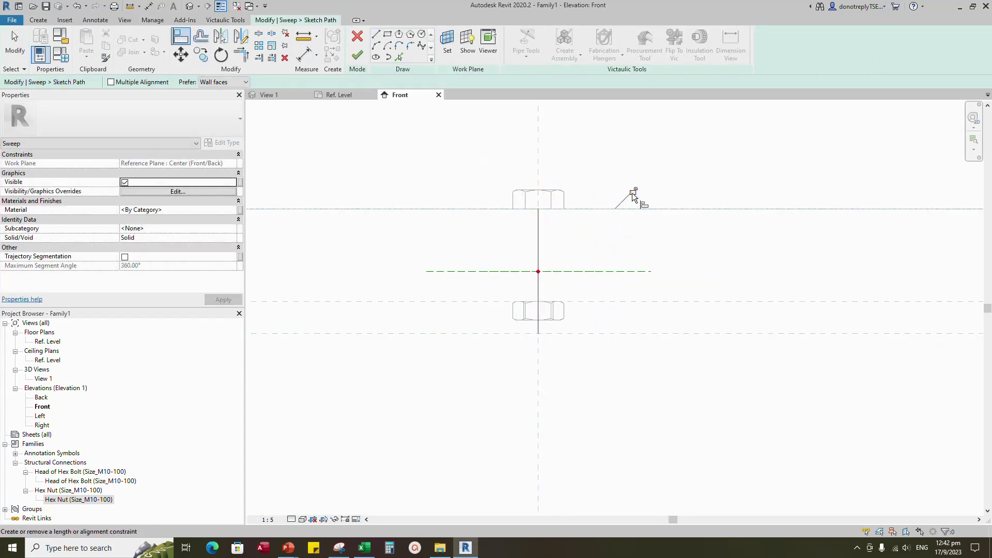
click(678, 333)
click(538, 310)
click(357, 56)
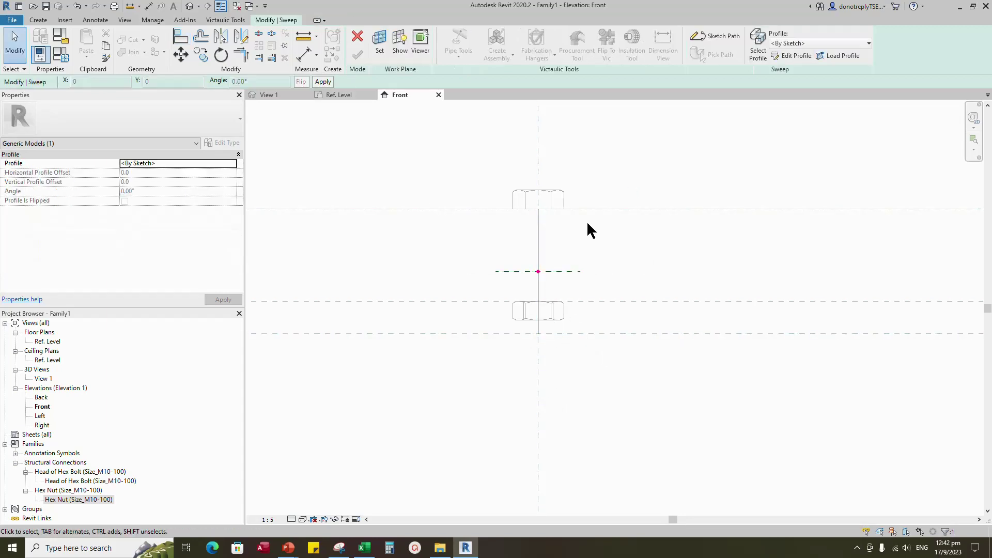
Sketch the sweep profile in the Ref. Level plan as a circle of about 8 mm radius centred on the reference planes' intersection
click(791, 55)
click(505, 374)
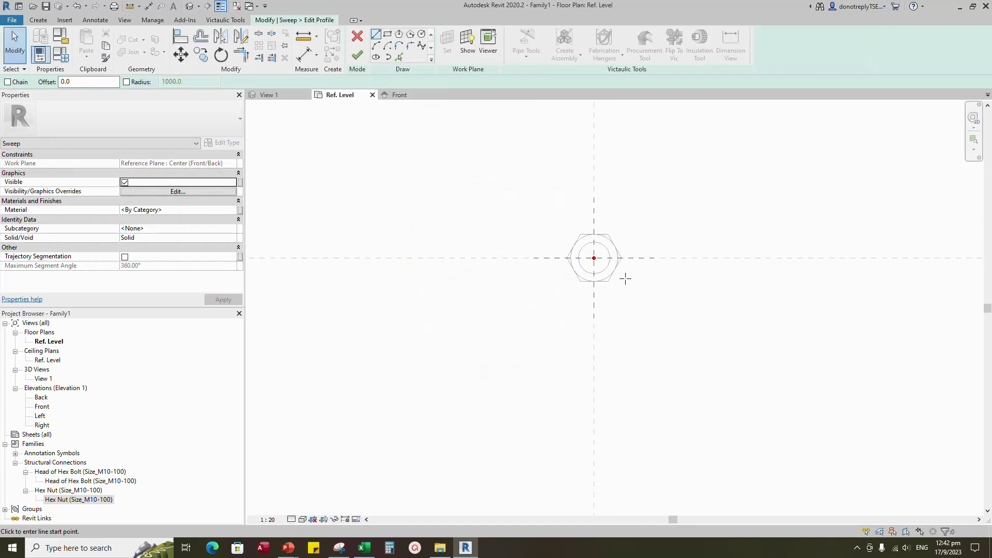
click(594, 258)
scroll(604, 258, up, 3)
click(576, 274)
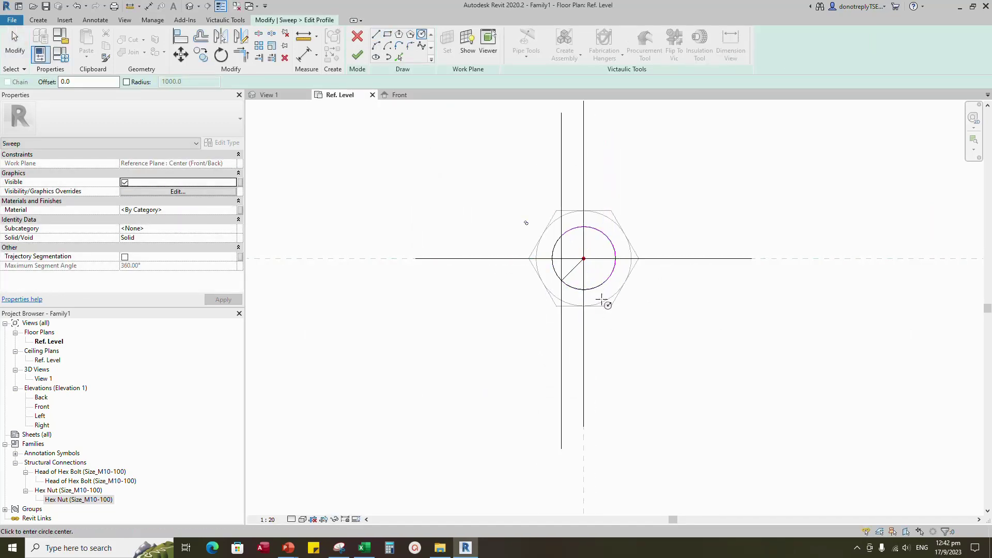
key(Escape)
Set the plan scale to 1:5 and label the circle's radius dimension with a new instance parameter named Bolt Radius
click(267, 519)
click(269, 396)
click(571, 269)
click(457, 43)
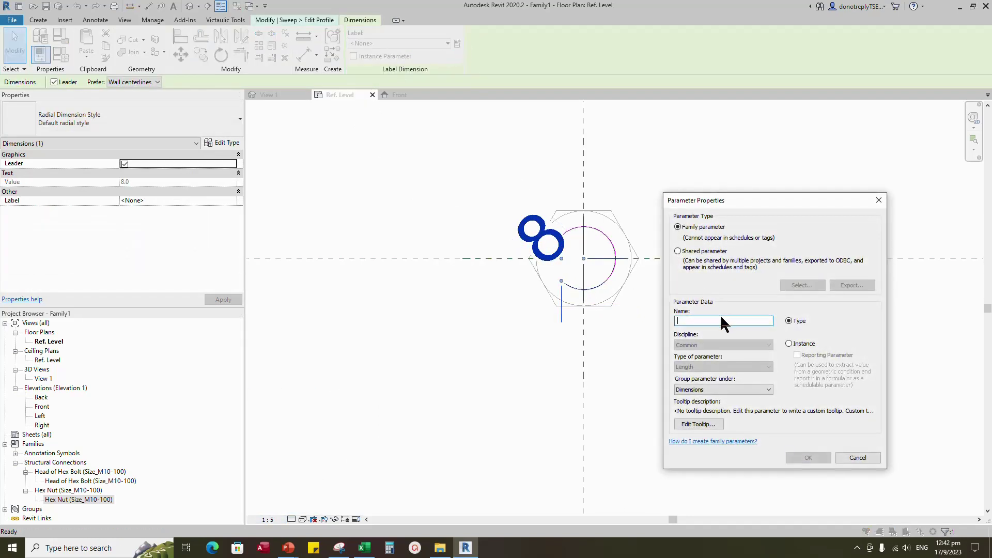
text(Bolt R)
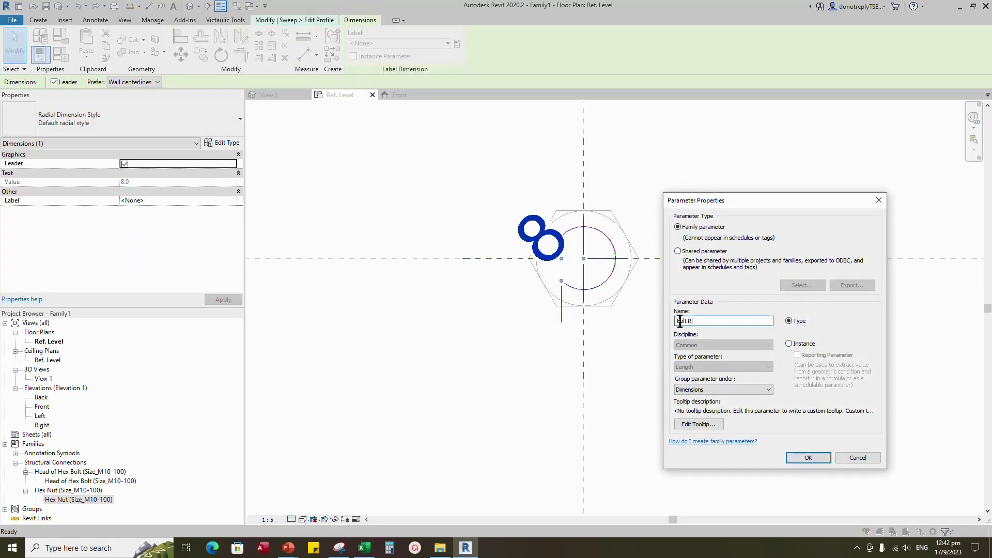
click(808, 458)
Finish the circular profile and complete the sweep to form the bolt shank
click(353, 109)
click(357, 54)
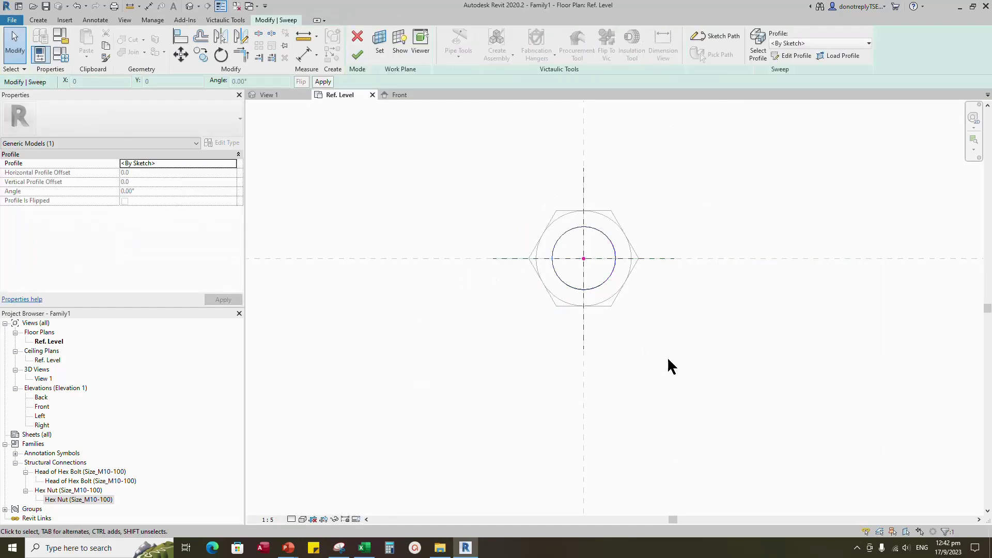
click(357, 55)
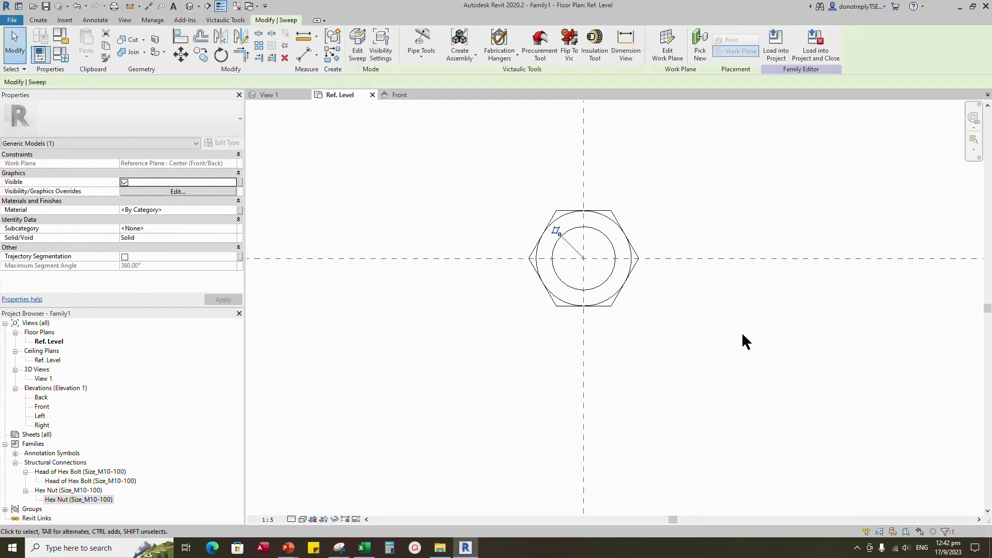
Display the Front elevation in a shaded visual style and temporarily hide the host extrusion
click(401, 96)
click(291, 519)
click(336, 423)
scroll(513, 306, down, 3)
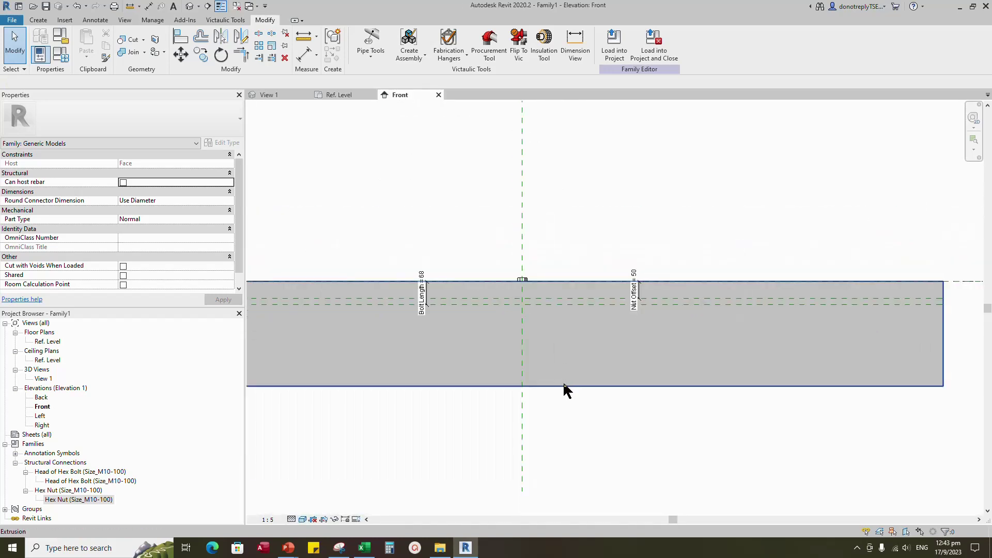
click(563, 385)
click(335, 519)
click(354, 495)
scroll(518, 314, up, 4)
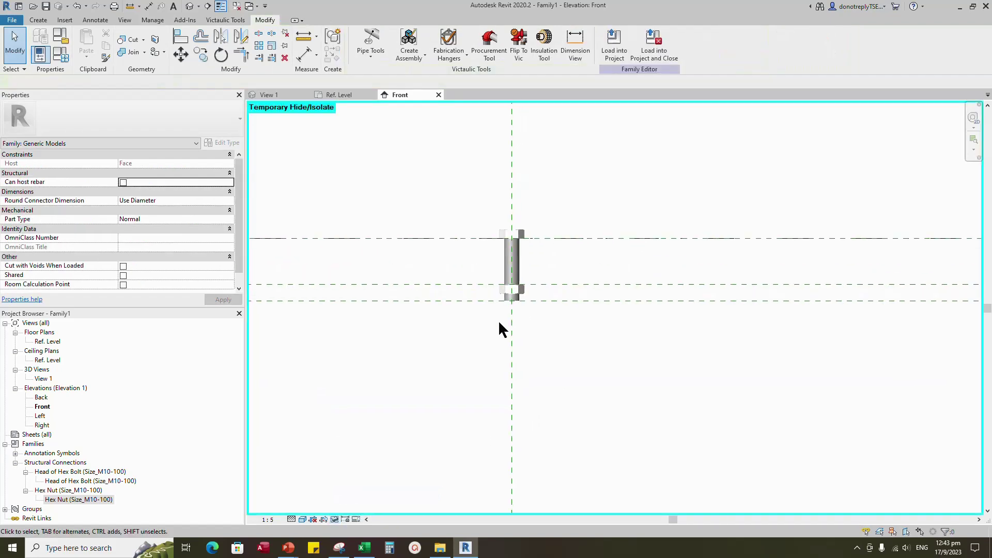
Associate the shank sweep's Material with the Bolt Material family parameter
click(525, 258)
click(588, 364)
click(507, 253)
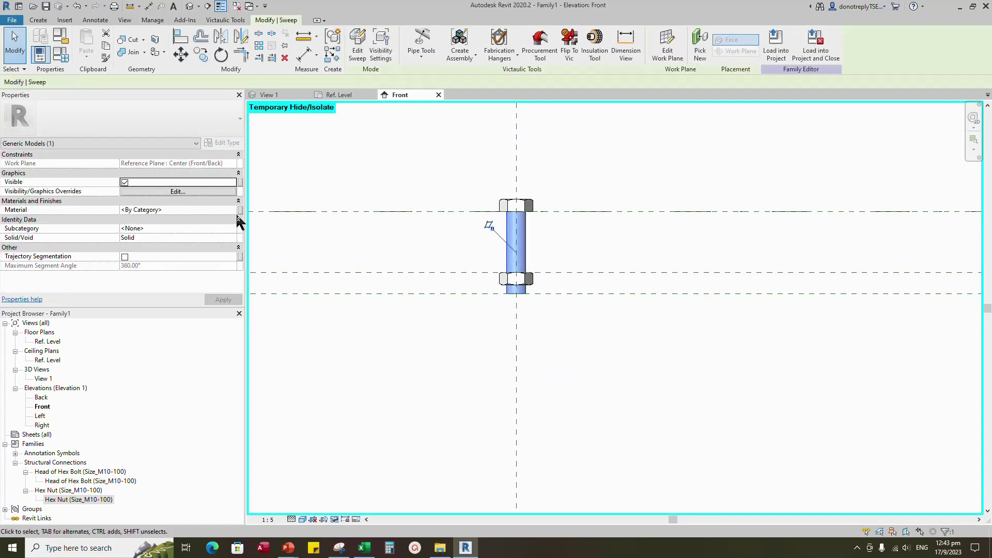
click(241, 209)
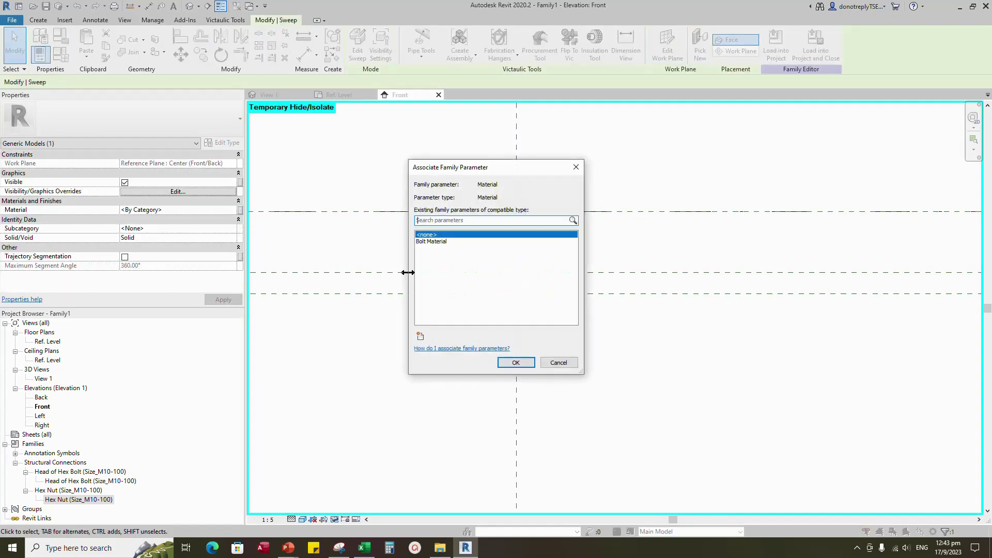
click(516, 363)
click(650, 364)
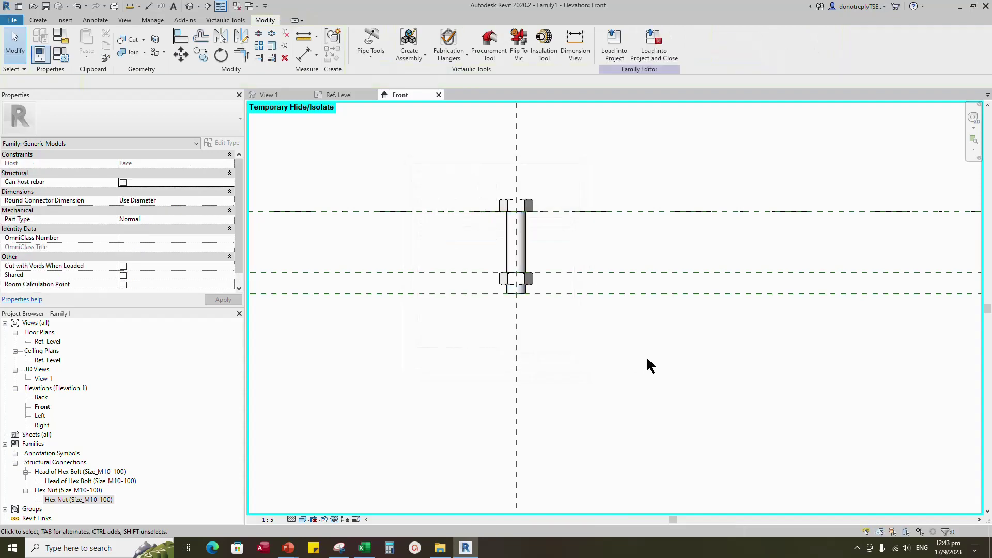
Move Bolt Radius below Bolt Size in the family types and give it the formula Bolt Size / 2
click(60, 54)
click(75, 281)
click(111, 409)
text(Bolt Size)
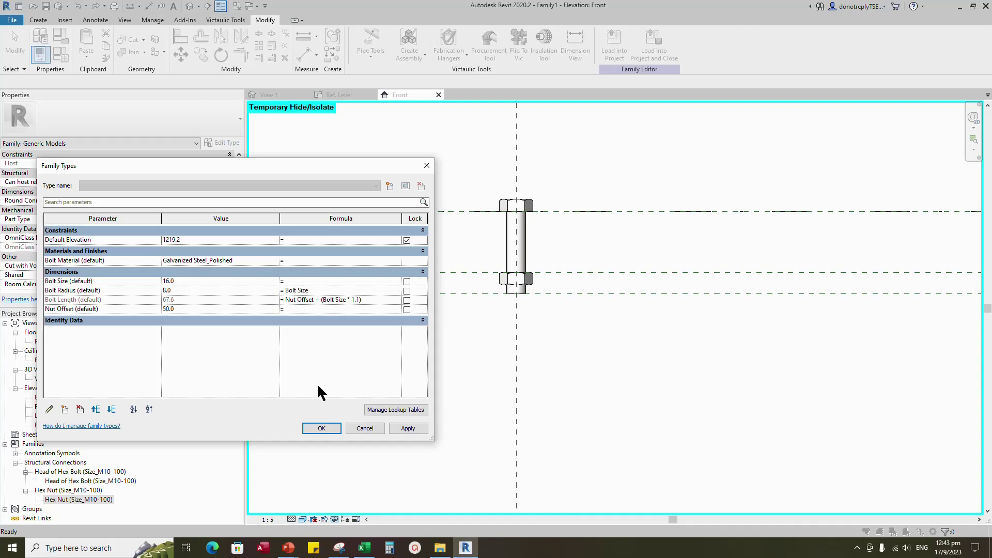
text( / 2)
click(407, 428)
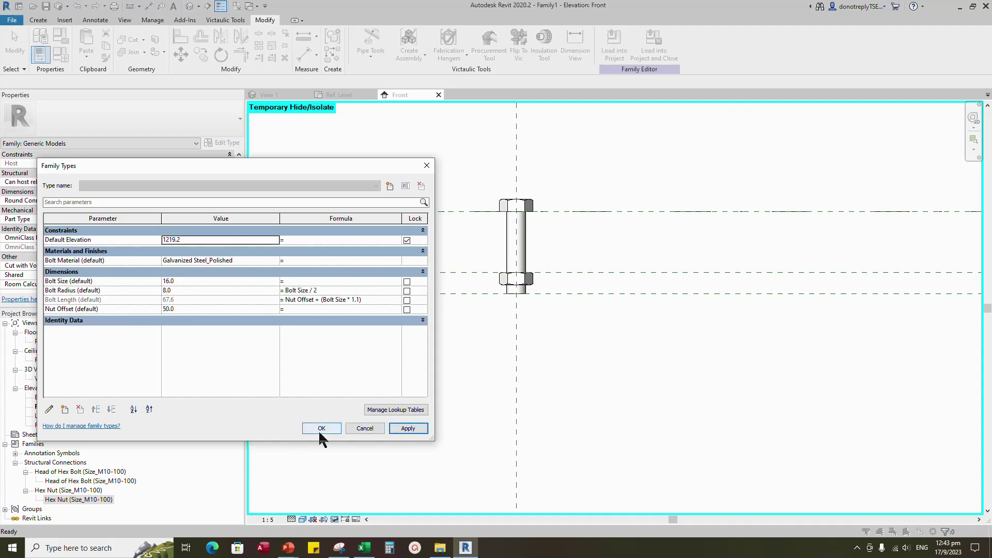
click(320, 428)
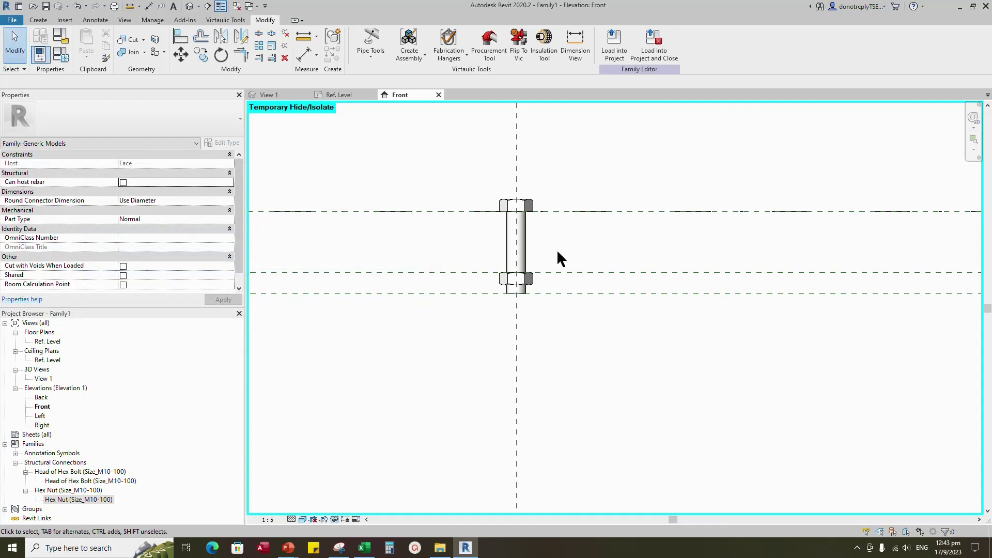
Open the 3D view View 1 and temporarily hide the host extrusion
scroll(671, 357, down, 1)
double_click(51, 379)
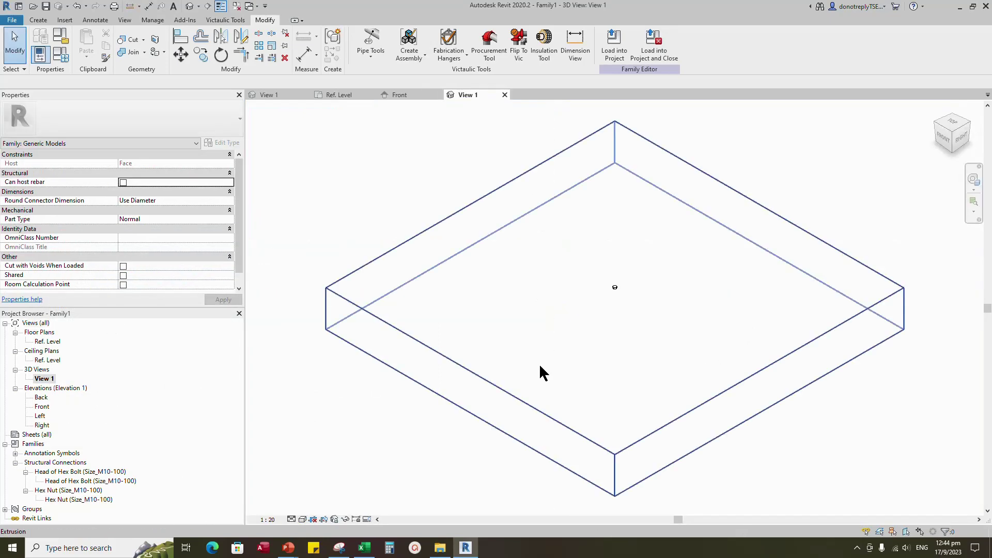
click(704, 409)
click(371, 492)
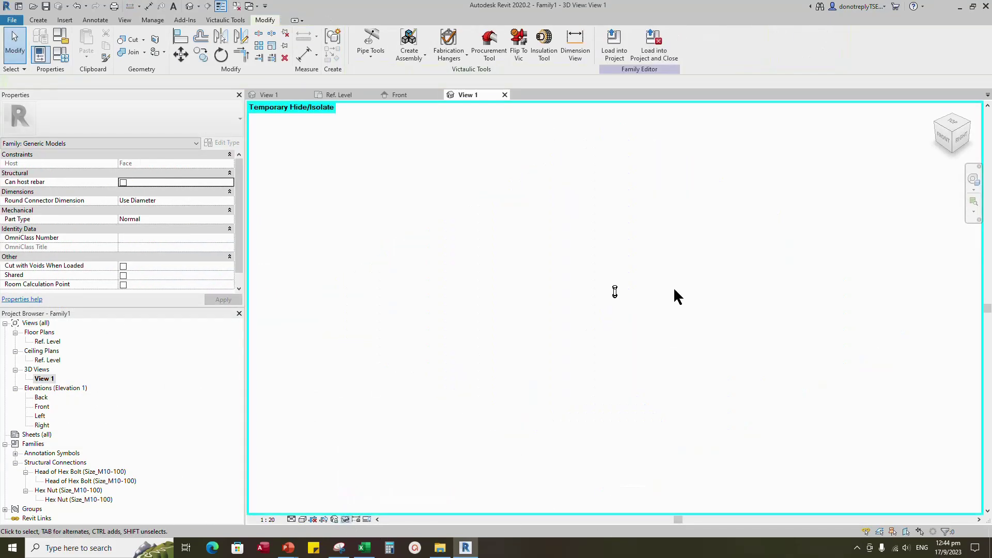
Raise the 3D view's detail level and display the bolt assembly in a shaded visual style
click(293, 520)
click(303, 520)
click(317, 497)
click(302, 520)
click(317, 497)
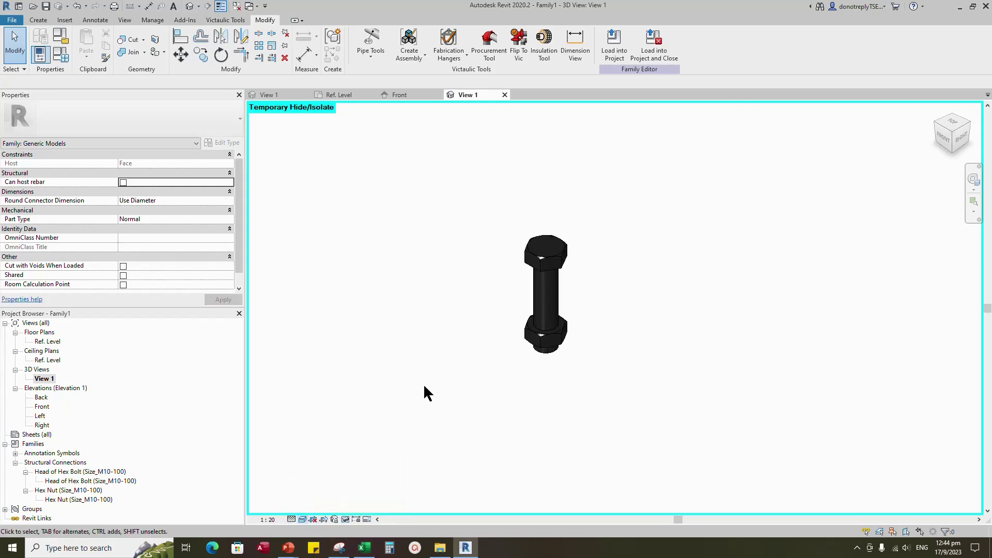
scroll(475, 264, up, 2)
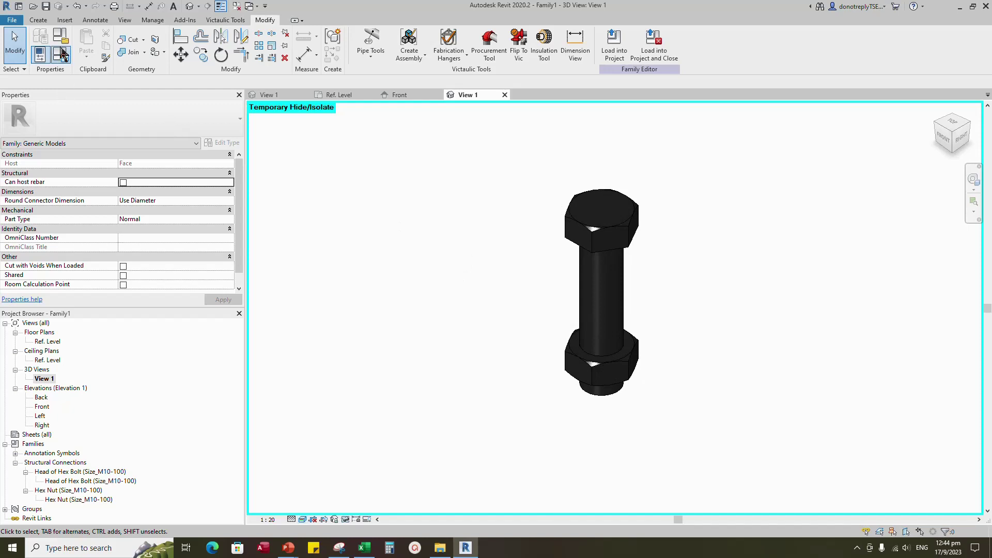
Flex the bolt family by applying Bolt Size values of 10 and 30 in the family types
click(61, 54)
click(127, 283)
text(10)
click(408, 429)
click(106, 282)
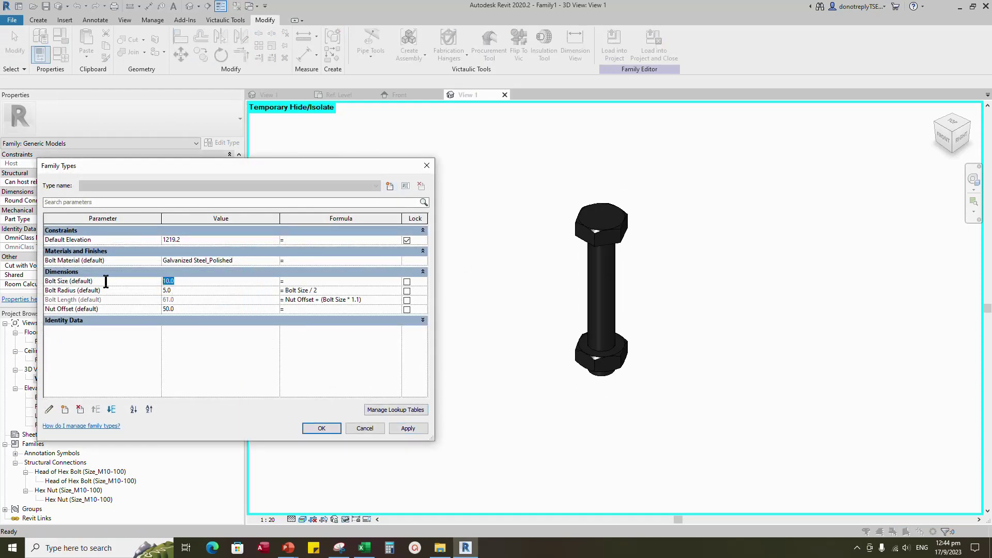
click(408, 429)
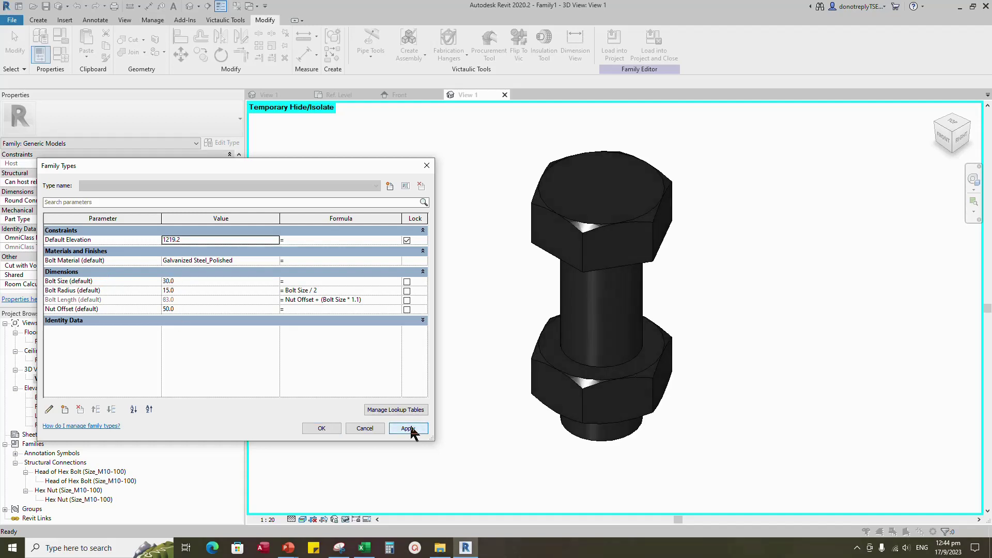
Set Bolt Size to 16, apply it and close the family types
click(169, 282)
text(16)
click(408, 429)
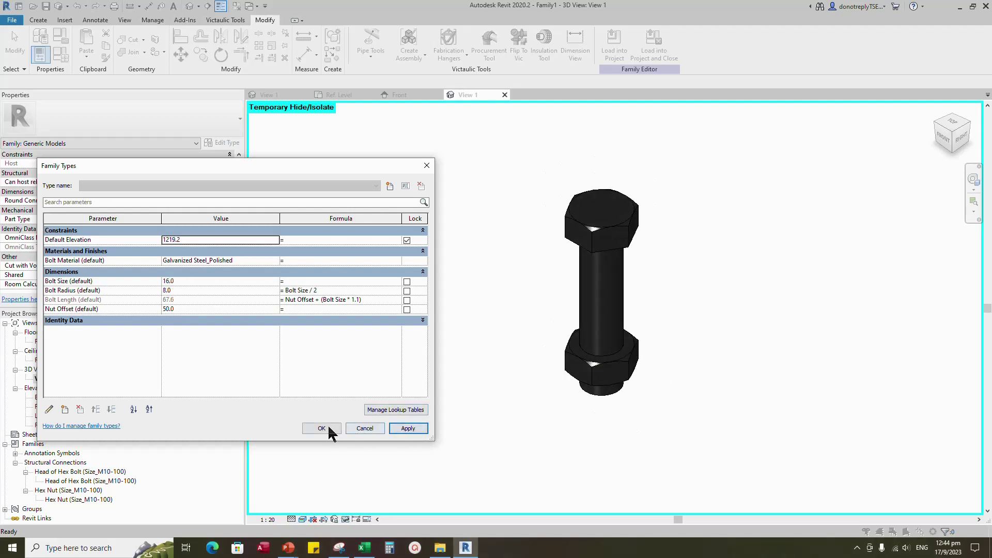
click(322, 428)
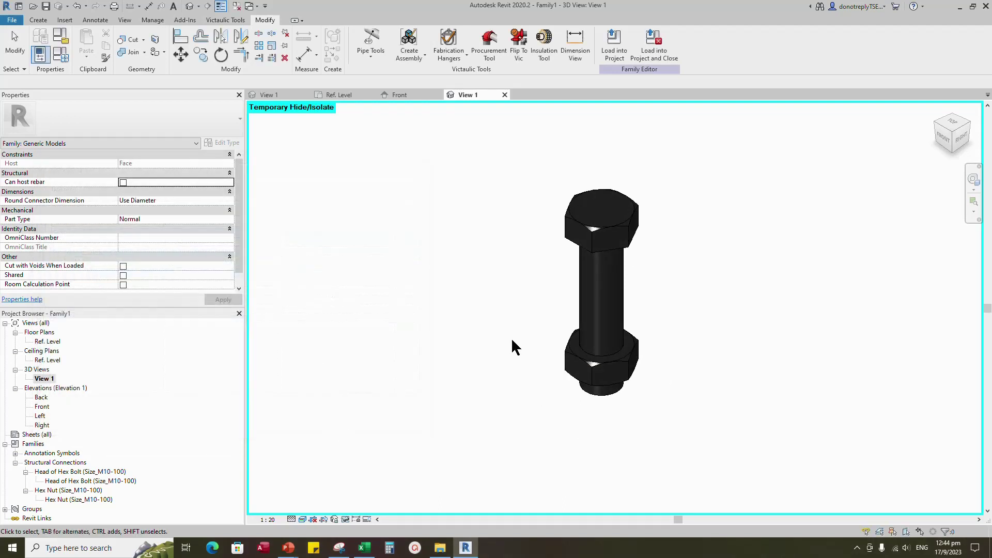
Close the inactive views and save the family as Safety Bolt in Documents
click(235, 6)
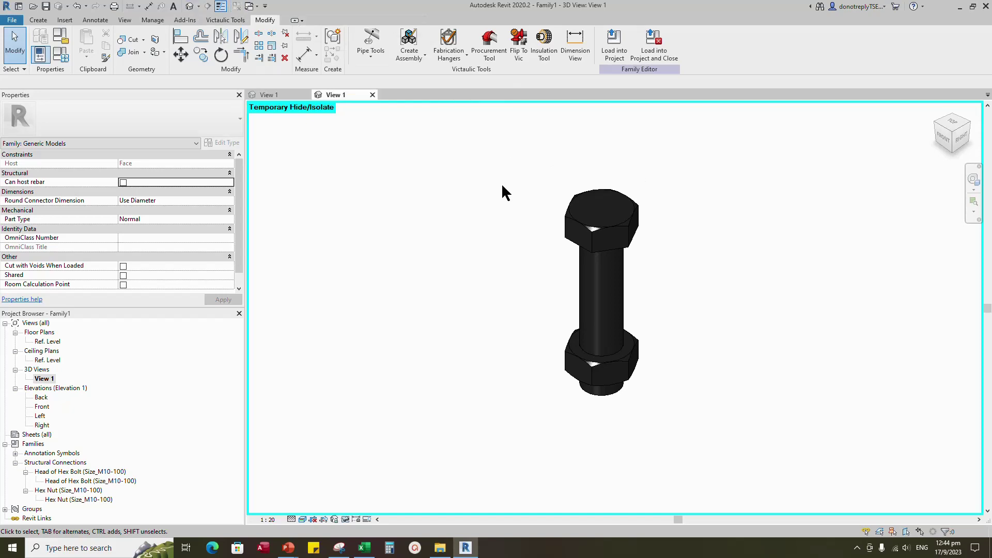
click(46, 7)
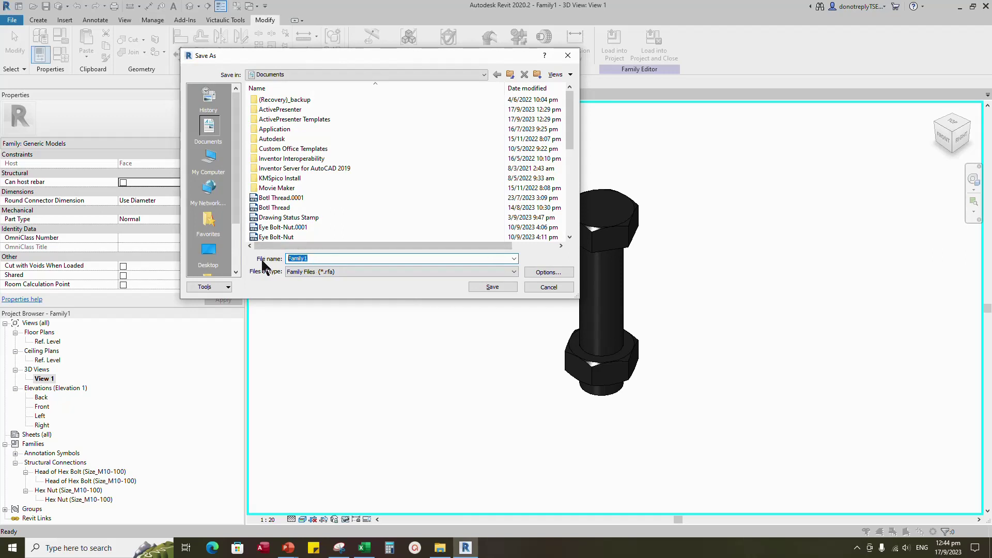
text(S)
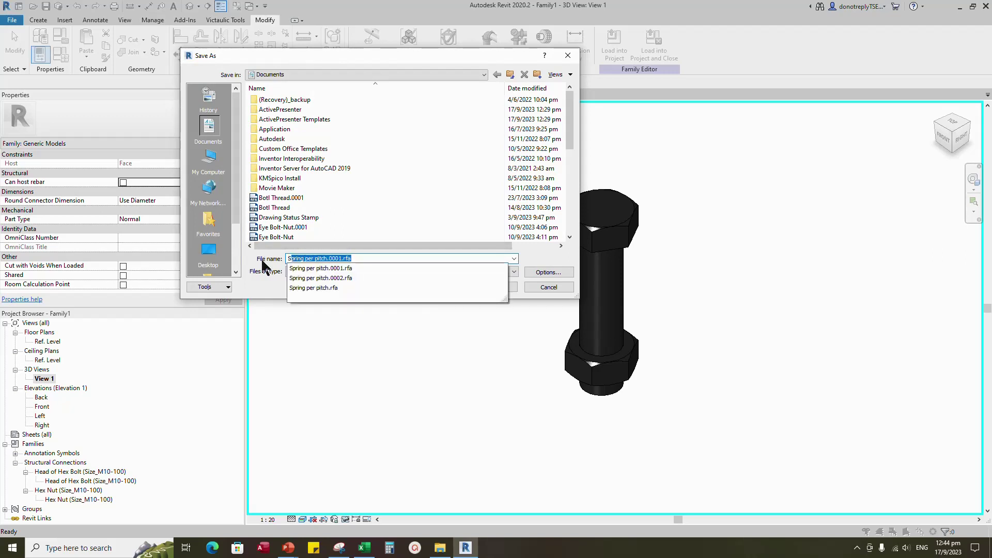
text(afety Bolt)
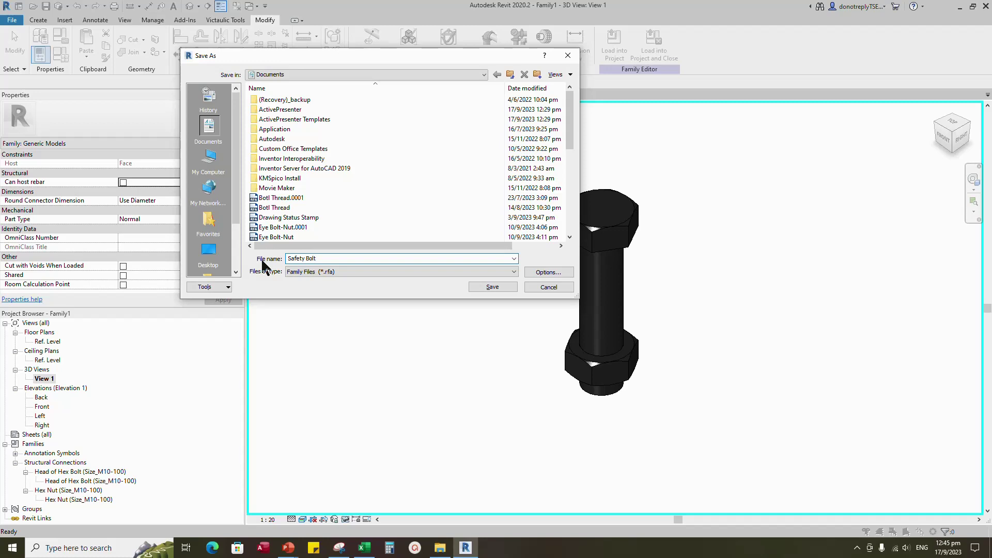
click(492, 286)
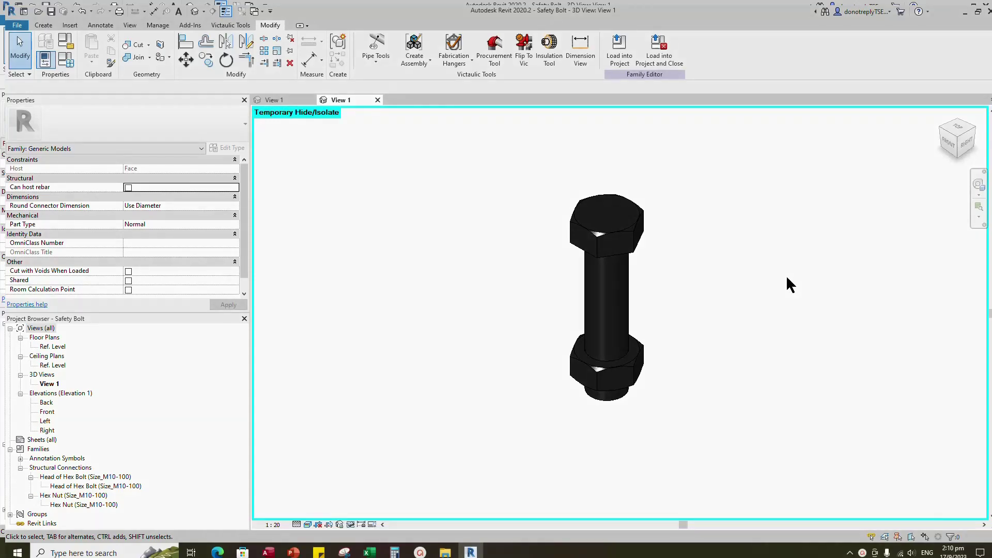
Create a new family from the Metric Generic Model template
click(17, 25)
mouse_move(35, 63)
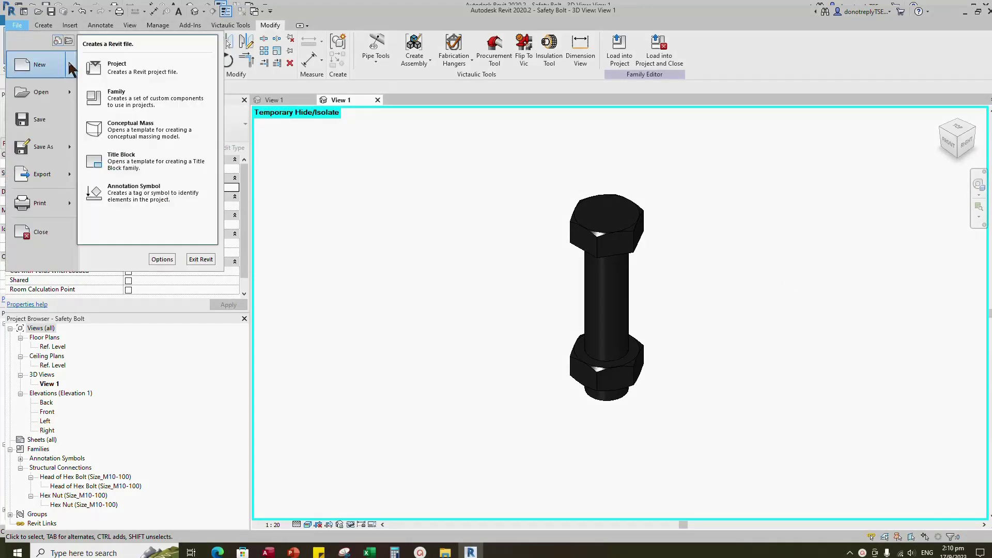
click(103, 92)
scroll(498, 299, down, 8)
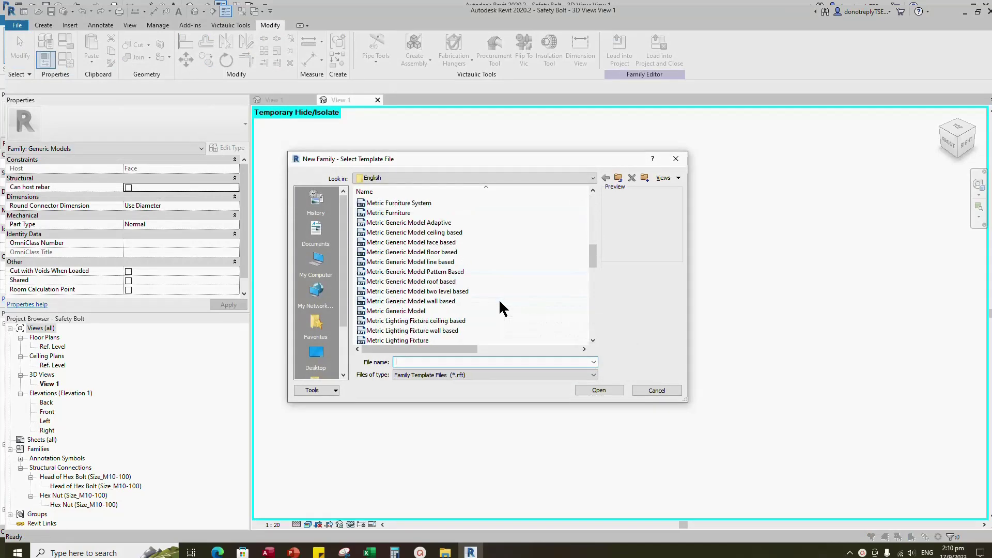
click(444, 311)
click(600, 390)
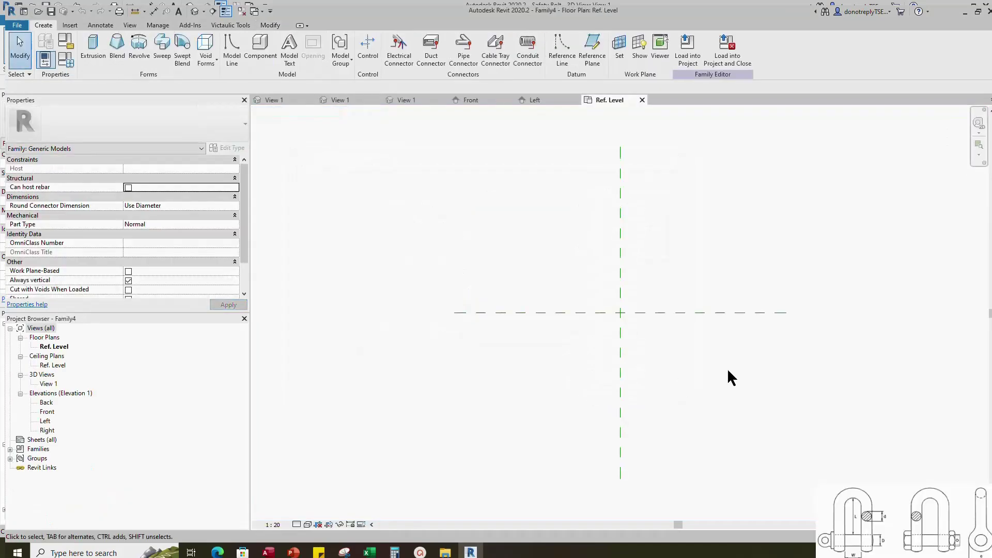
In the Front elevation, set the view scale to 1:2 and place reference planes offset 13.5 mm to both sides of the vertical centre plane
double_click(47, 412)
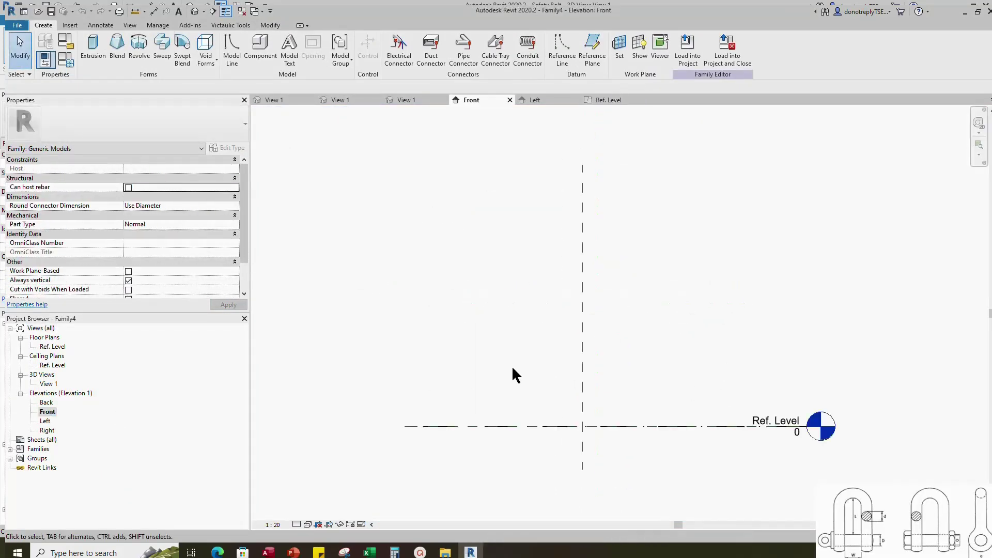
key(r)
key(p)
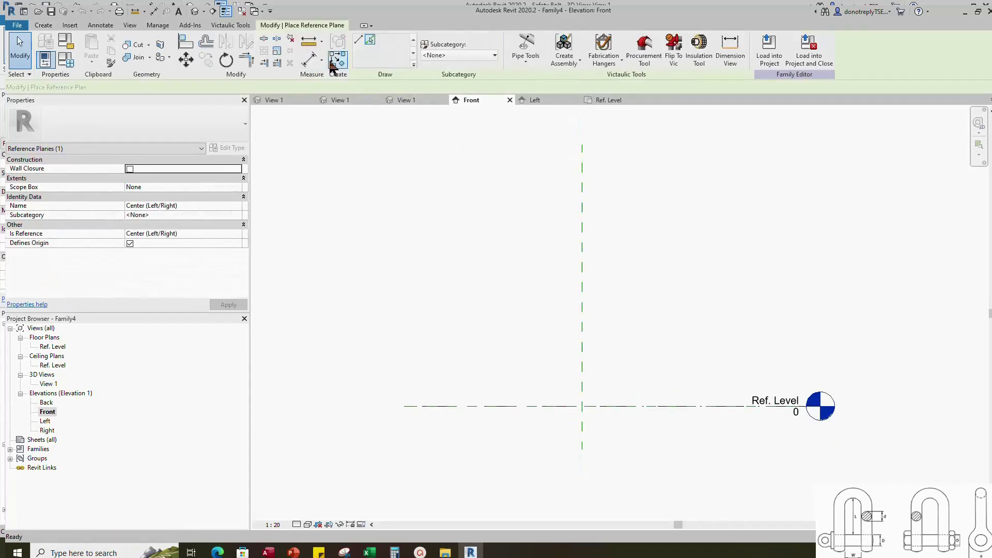
text(13.5)
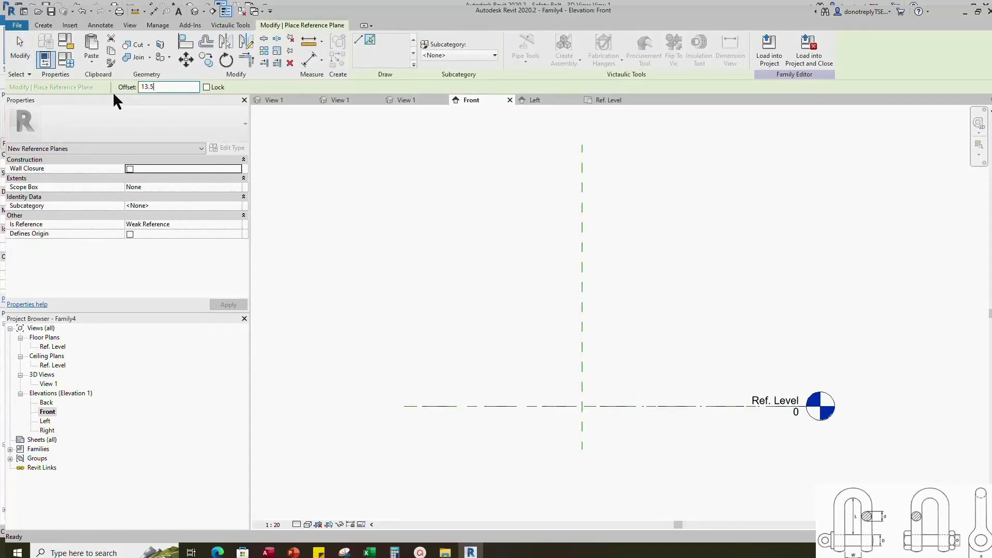
click(272, 525)
click(281, 393)
scroll(581, 366, up, 2)
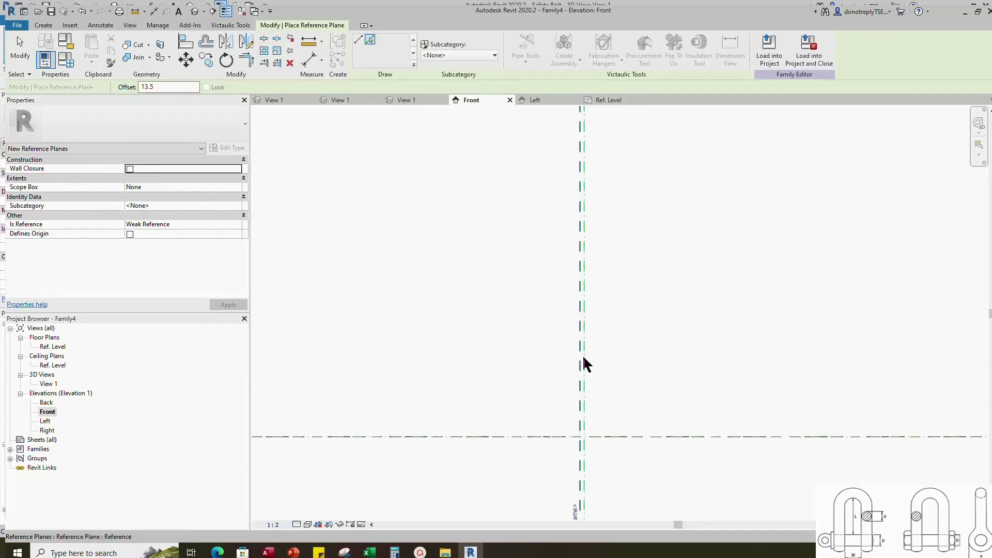
click(586, 368)
scroll(596, 415, up, 5)
Dimension the centre plane to the two vertical planes beside it and apply an equality constraint
click(310, 58)
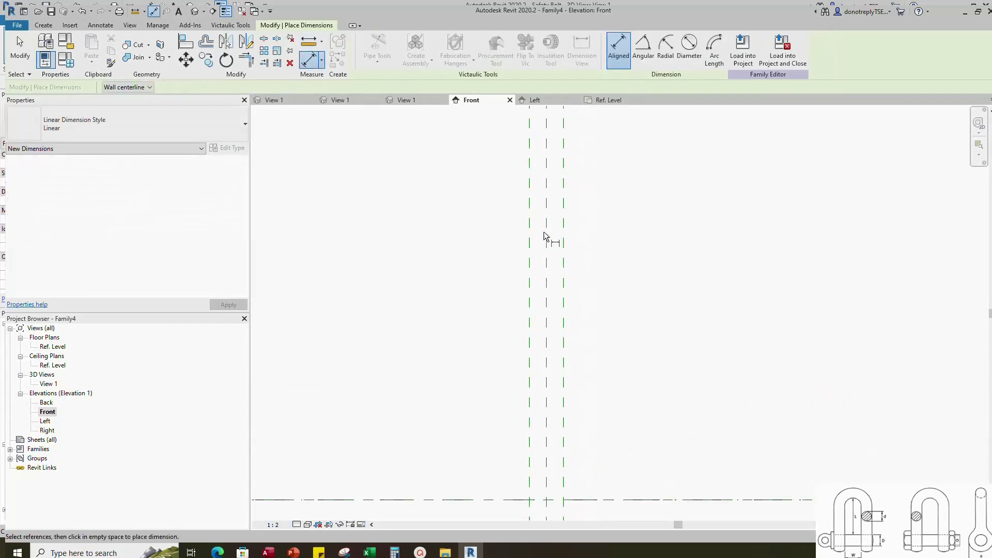
click(546, 237)
click(526, 236)
click(529, 236)
click(547, 235)
click(563, 235)
click(574, 232)
click(546, 265)
Dimension the overall distance between the two outer vertical planes and label it with a new instance parameter W
click(530, 178)
click(565, 178)
click(594, 164)
key(Escape)
click(558, 165)
click(462, 48)
text(W)
click(794, 349)
click(811, 462)
click(655, 303)
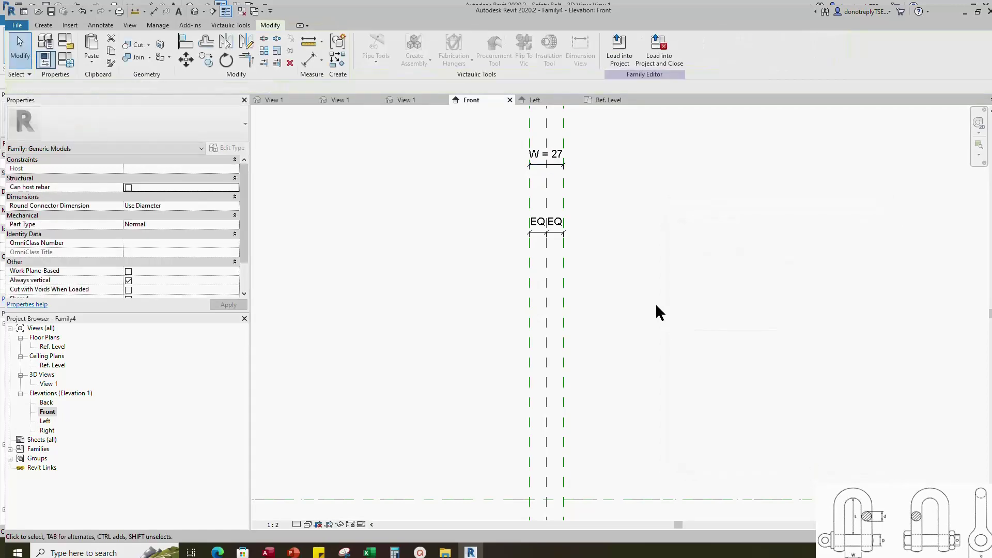
Add two successive vertical reference planes at 8 mm offsets outside each of the W planes
scroll(655, 302, down, 2)
click(572, 334)
key(r)
key(p)
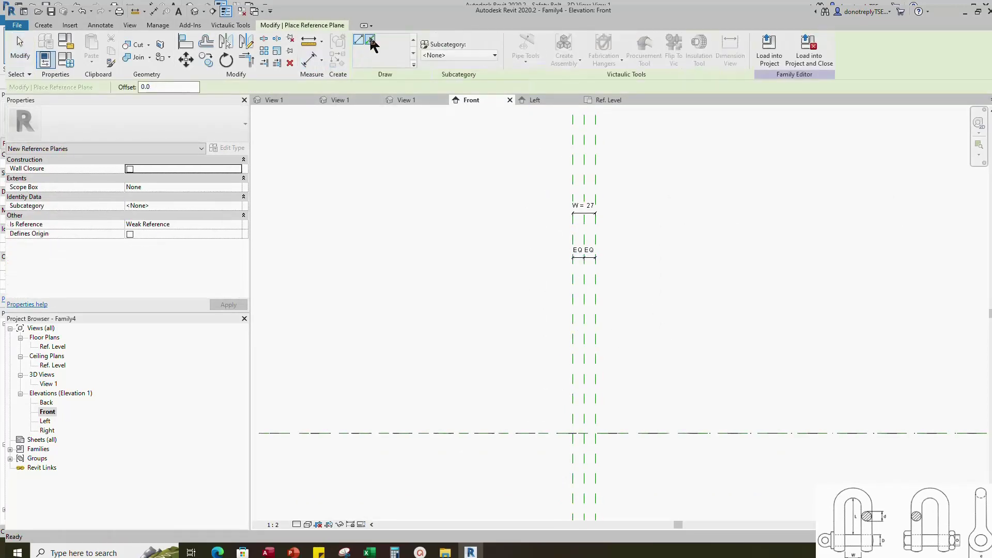
scroll(547, 338, up, 2)
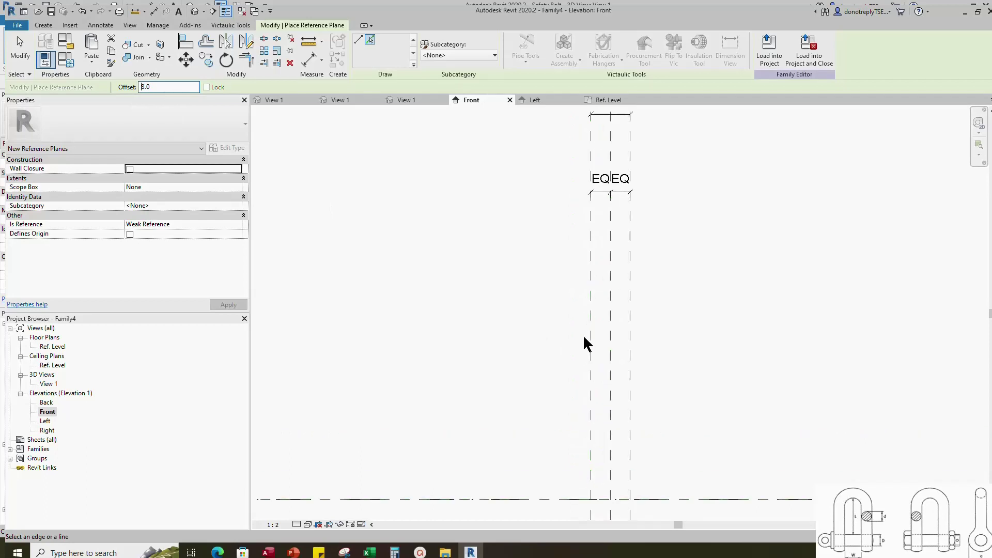
click(591, 332)
click(634, 348)
click(646, 347)
Dimension the three vertical planes left of centre in one string and constrain their spacing as equal
scroll(563, 288, down, 2)
click(309, 61)
scroll(561, 368, up, 2)
click(568, 323)
click(575, 321)
click(557, 317)
click(528, 274)
click(567, 306)
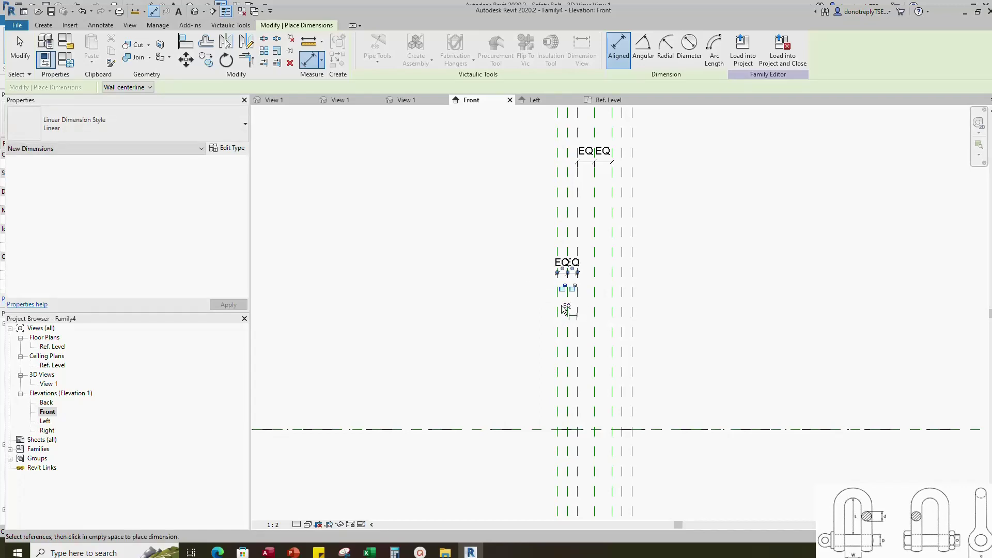
Dimension the three vertical planes right of centre in one string and constrain their spacing as equal
click(611, 289)
click(622, 289)
click(632, 289)
click(682, 277)
click(622, 307)
Dimension the overall width of both outer groups of vertical planes, left and right of centre
click(558, 229)
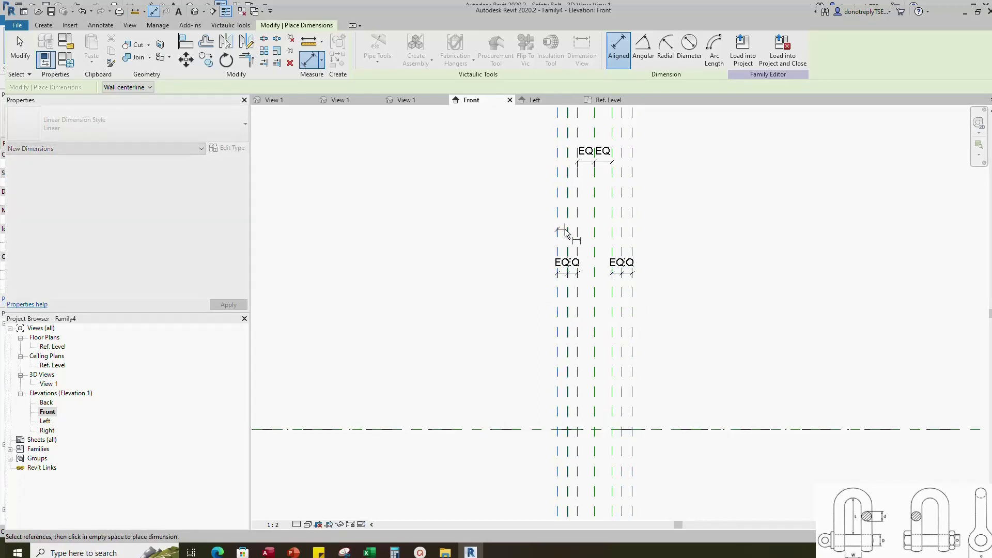
click(578, 231)
click(538, 231)
click(613, 231)
click(632, 231)
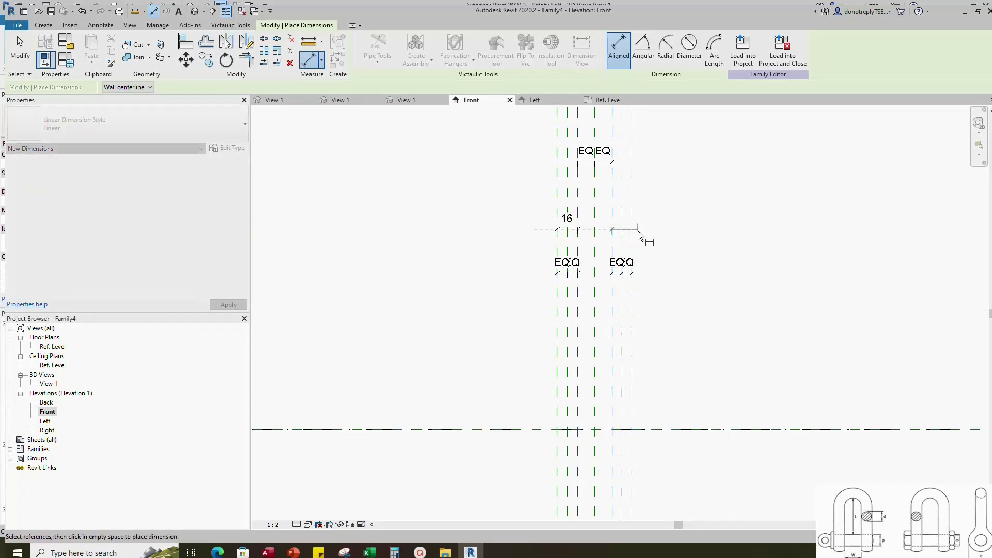
click(678, 230)
Label both overall group dimensions with a new instance parameter Bolt Size
key(Escape)
click(622, 230)
ctrl+click(571, 236)
click(462, 49)
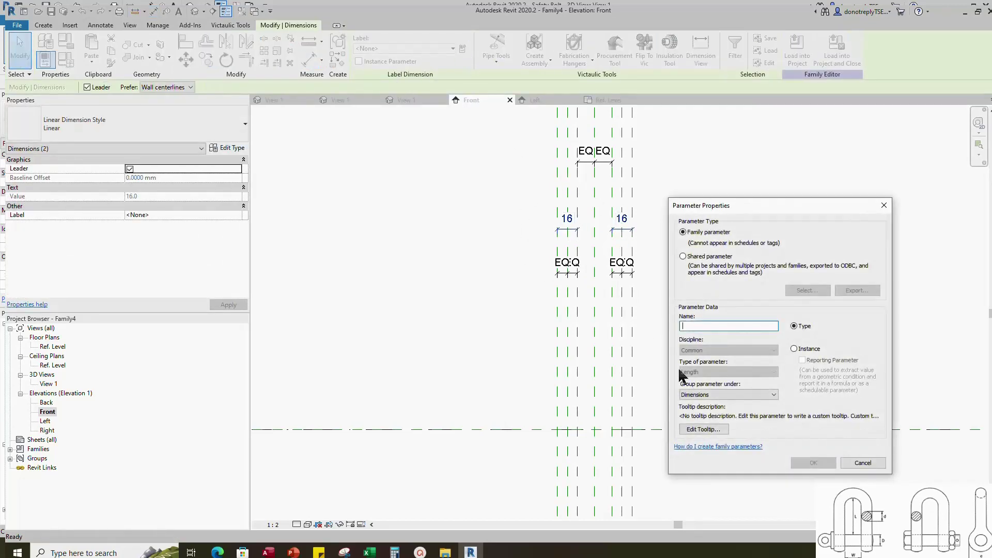
text(Bolt Size)
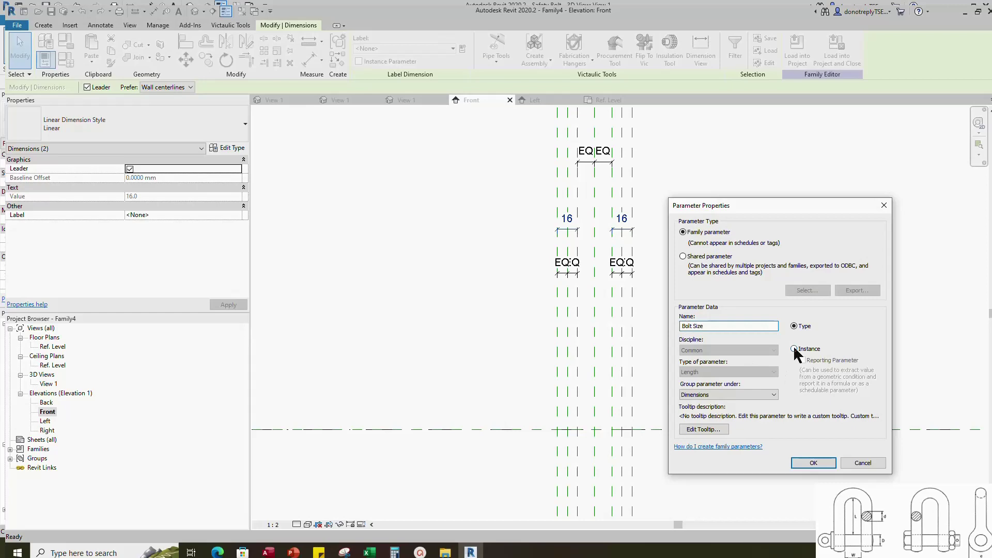
click(793, 349)
click(814, 462)
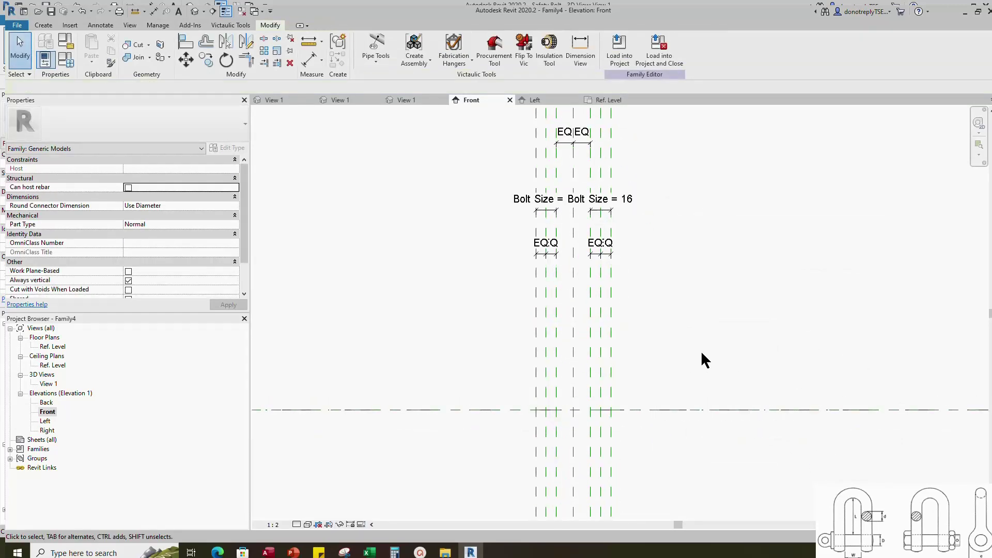
Place reference planes 8 mm above and below the Ref. Level and dimension them to it with an equality constraint
click(538, 306)
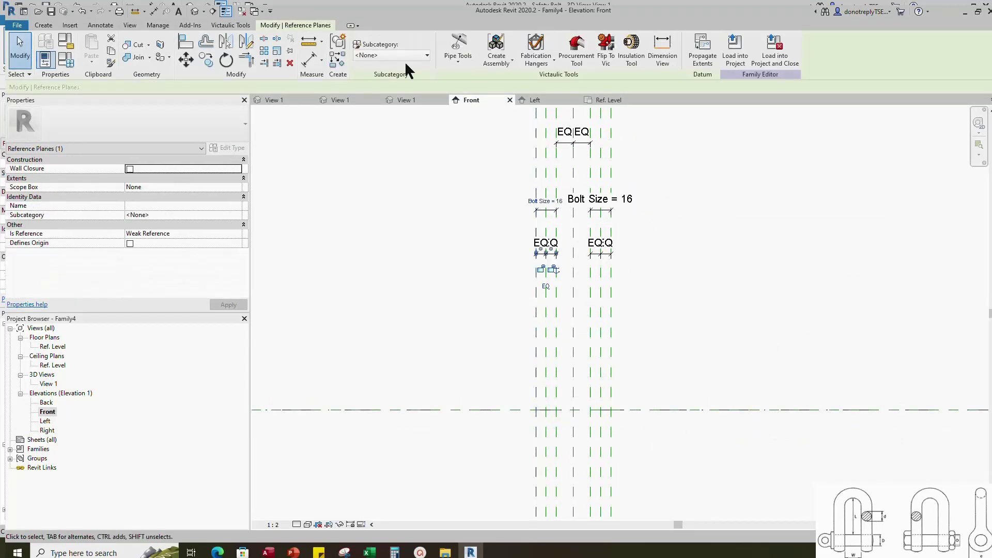
click(339, 61)
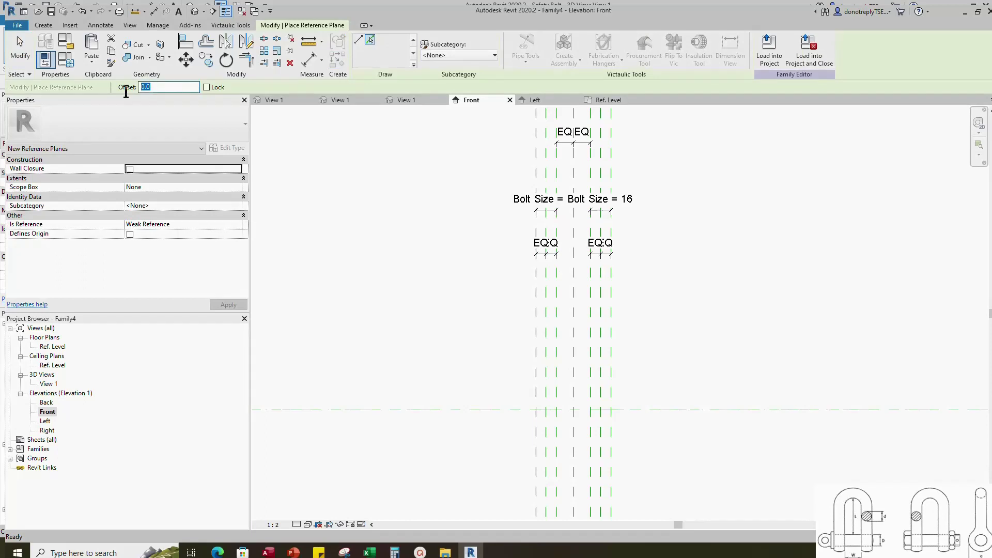
key(d)
key(i)
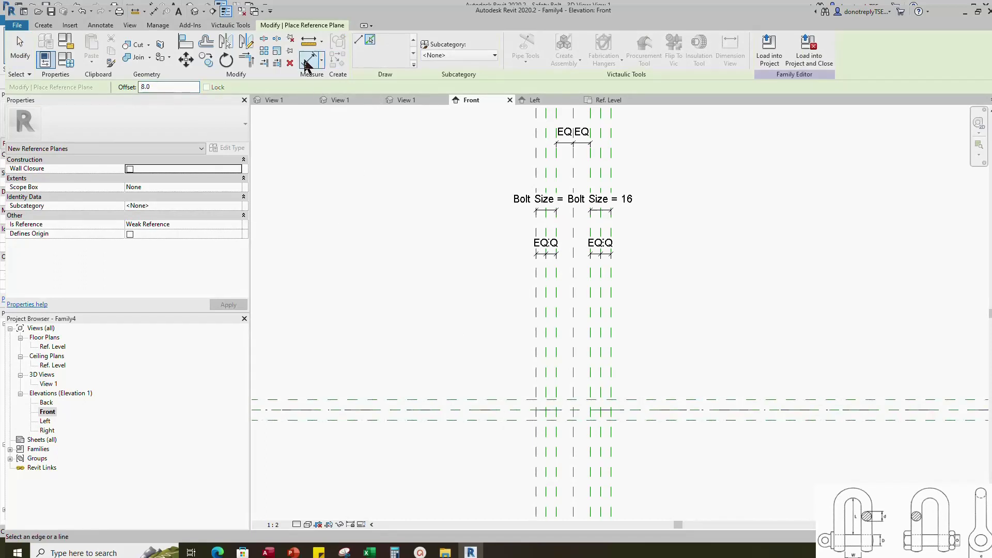
click(408, 400)
click(405, 410)
click(401, 422)
click(381, 425)
click(412, 413)
Dimension the overall distance between the two planes around the Ref. Level and label it with the Bolt Size parameter
click(335, 400)
click(333, 420)
click(332, 353)
key(Escape)
key(Escape)
click(331, 410)
click(236, 215)
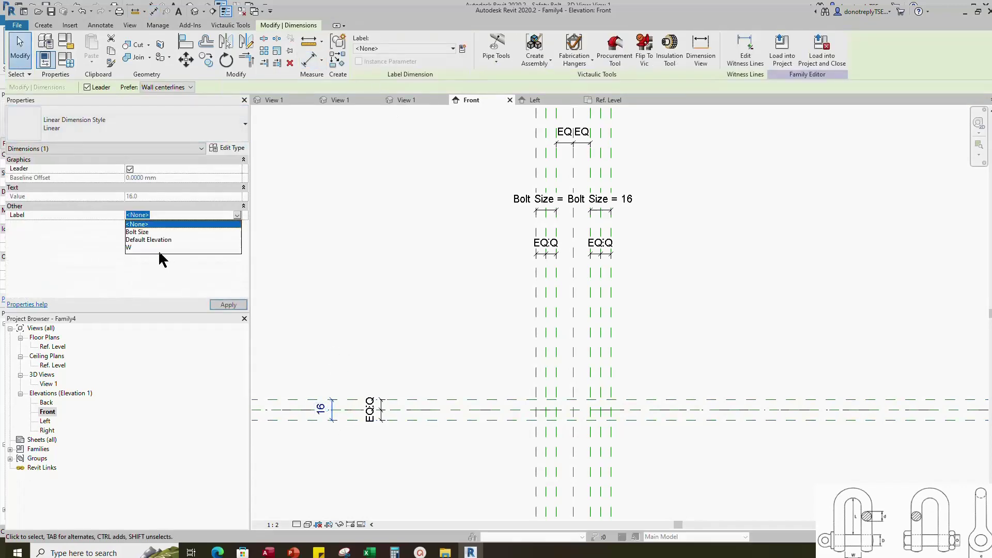
click(155, 237)
click(434, 329)
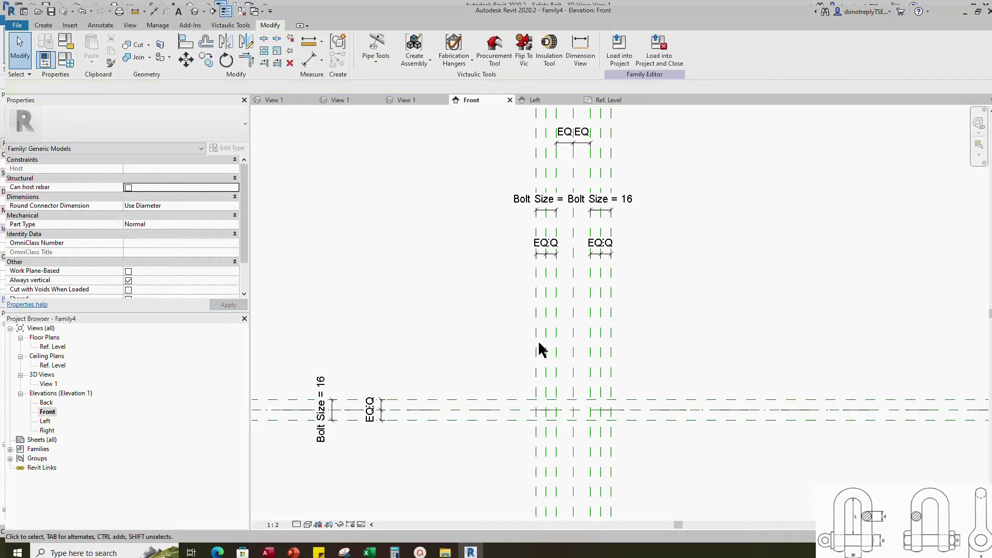
Place a horizontal reference plane offset 61 mm above the plane just over the Ref. Level
key(r)
key(p)
click(370, 40)
drag(161, 89, 141, 89)
text(61)
click(673, 403)
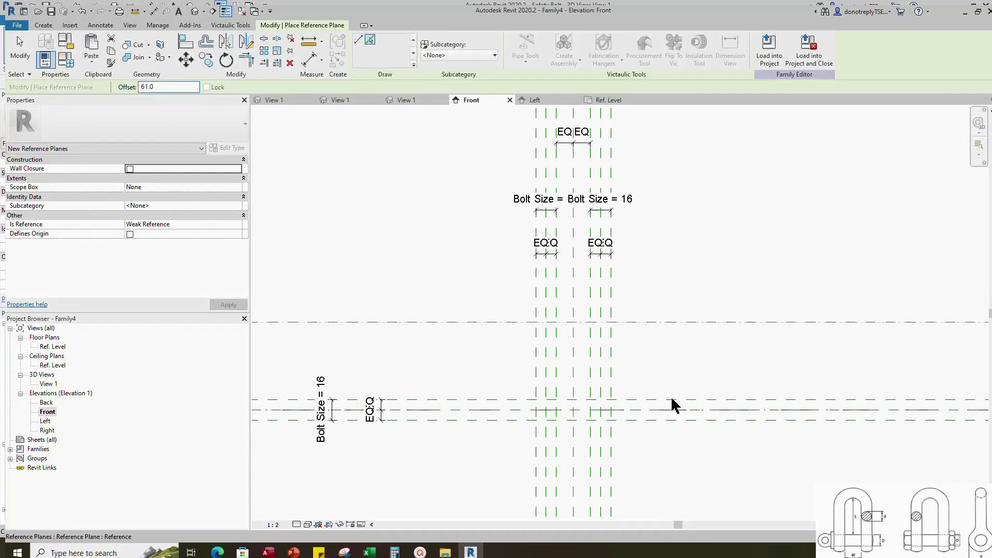
Dimension the distance between the topmost horizontal plane and the plane just over the Ref. Level
key(d)
key(i)
click(763, 399)
click(764, 322)
click(827, 338)
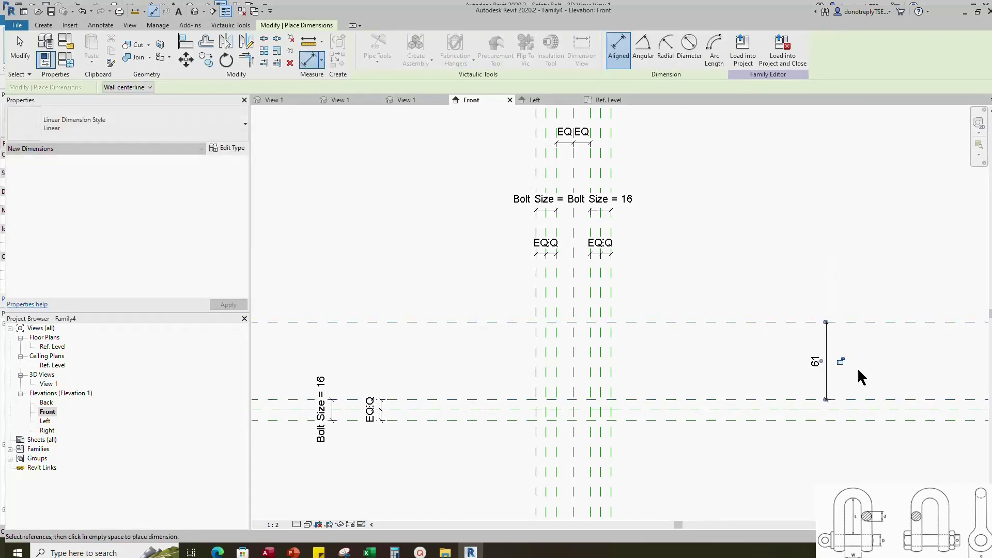
key(Escape)
key(Escape)
Label the vertical dimension to the topmost plane with a new instance parameter L
click(828, 373)
click(462, 49)
text(L)
click(793, 349)
click(814, 462)
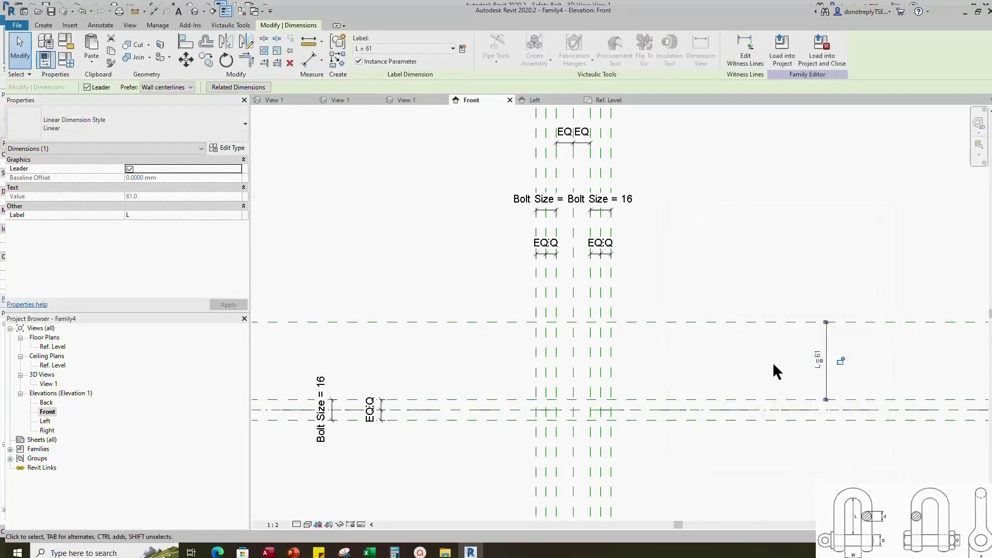
click(733, 367)
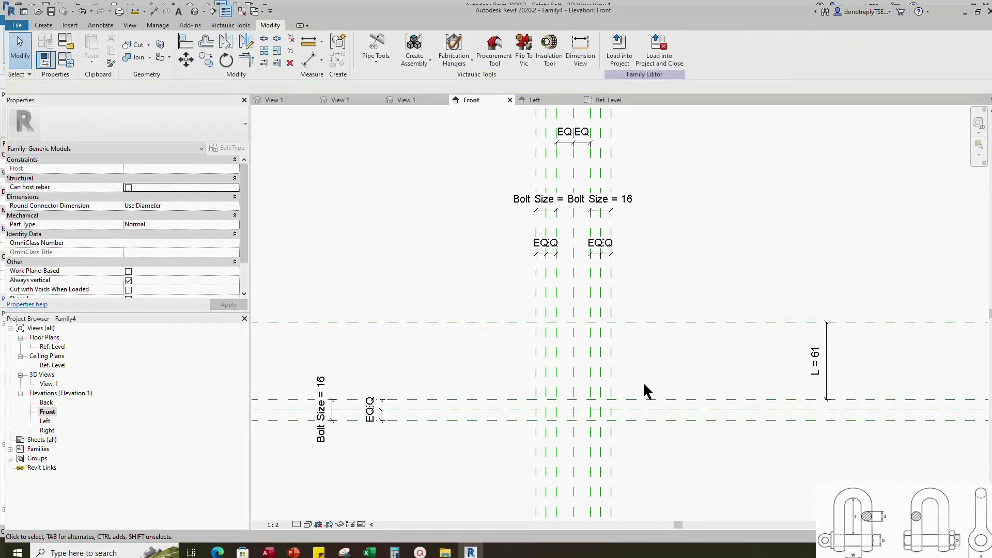
Place horizontal reference planes offset 8 mm above and below the plane at the upper end of the L dimension
scroll(643, 381, up, 1)
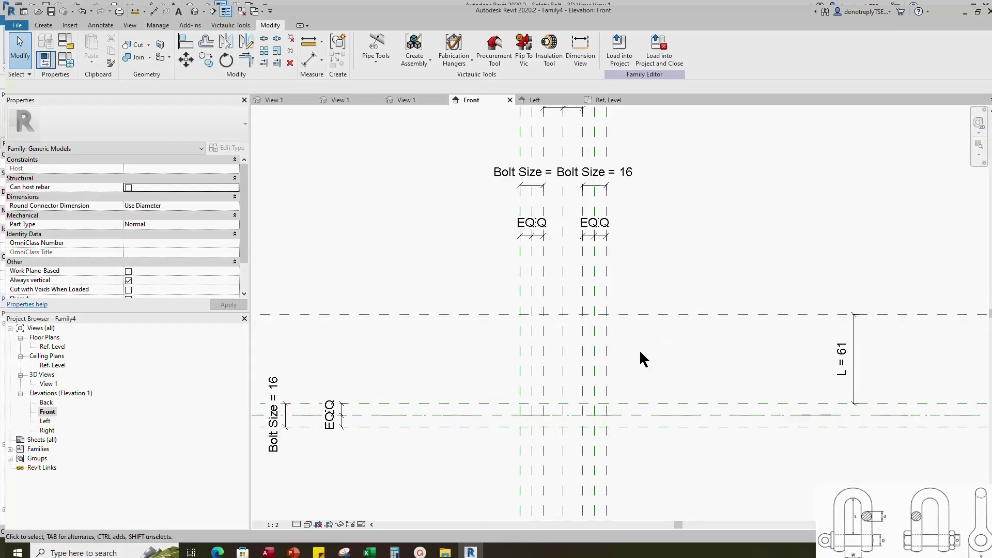
click(630, 314)
click(338, 60)
click(369, 39)
drag(155, 87, 146, 87)
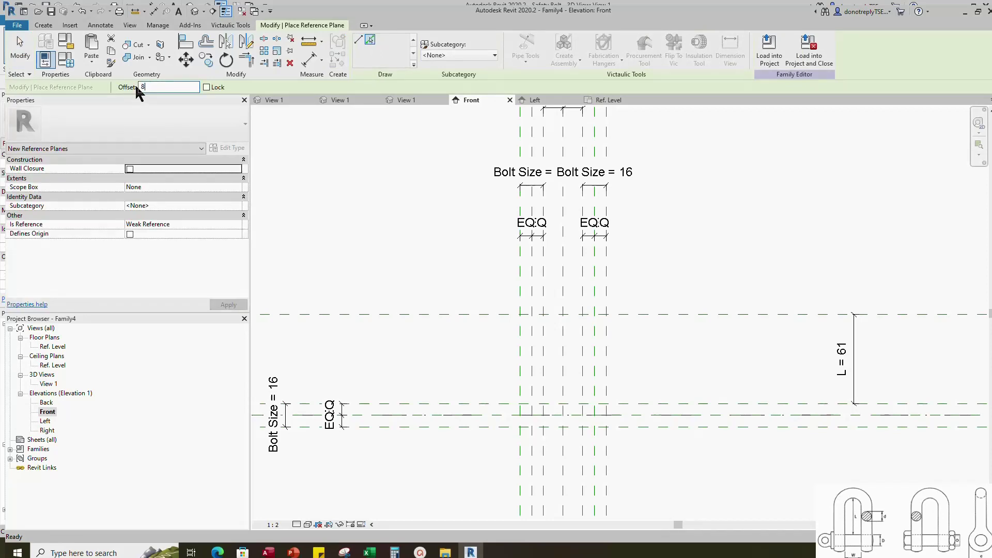
scroll(491, 340, up, 1)
click(481, 306)
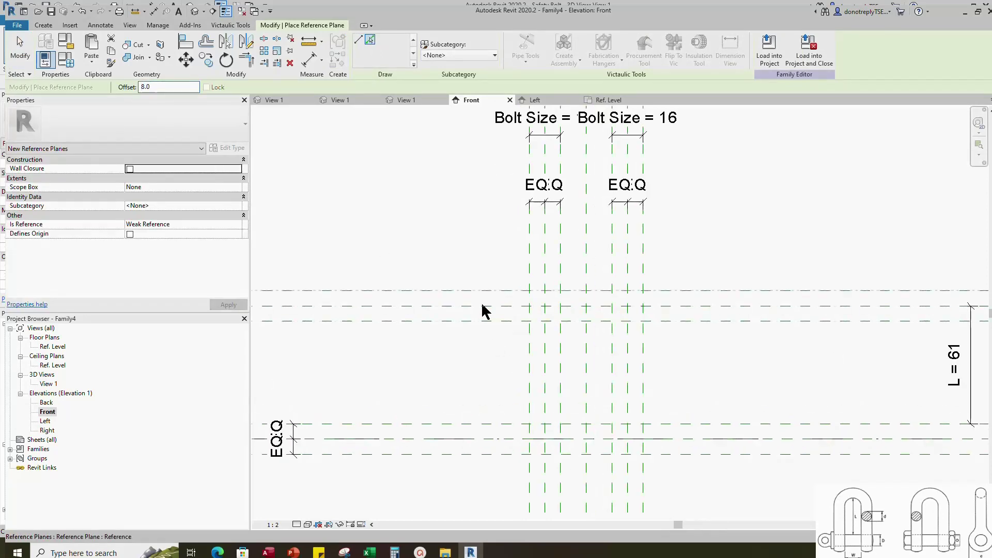
Dimension the three upper horizontal planes in one string and make their spacing equal
scroll(510, 310, down, 1)
click(310, 61)
click(403, 307)
click(403, 295)
click(403, 319)
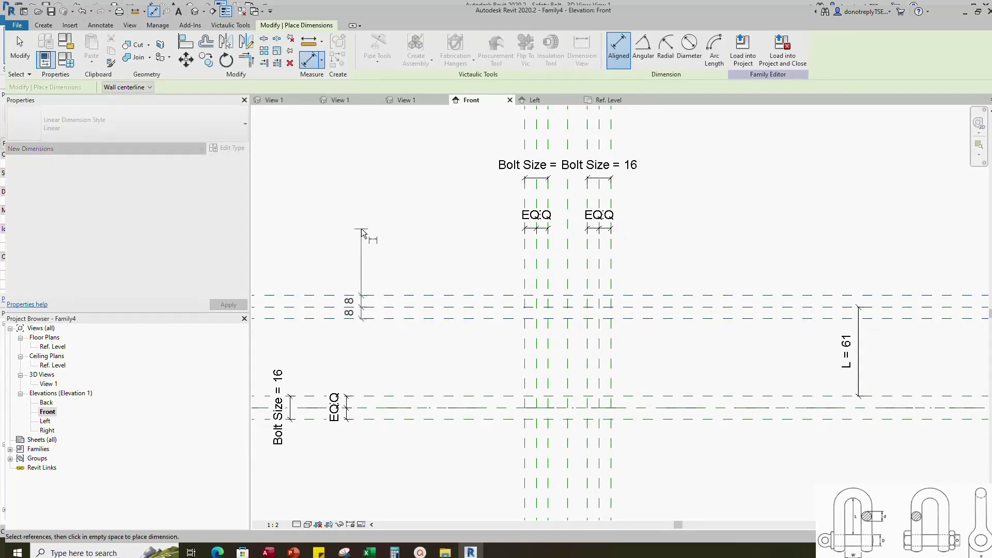
click(362, 229)
click(400, 309)
Dimension the overall distance between the outer two of the three upper planes and label it with the Bolt Size parameter
scroll(479, 314, down, 1)
click(320, 298)
click(320, 318)
click(311, 279)
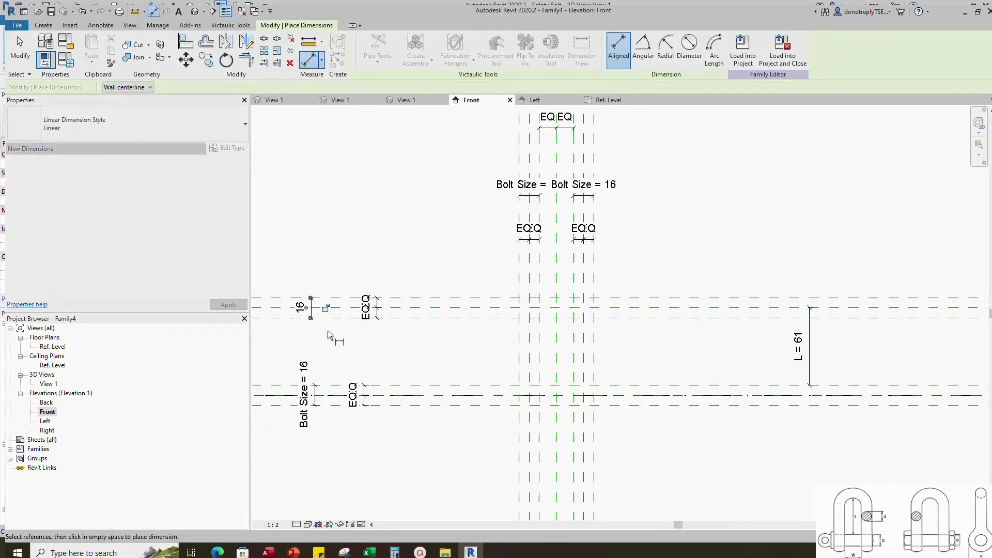
key(Escape)
click(312, 311)
click(237, 215)
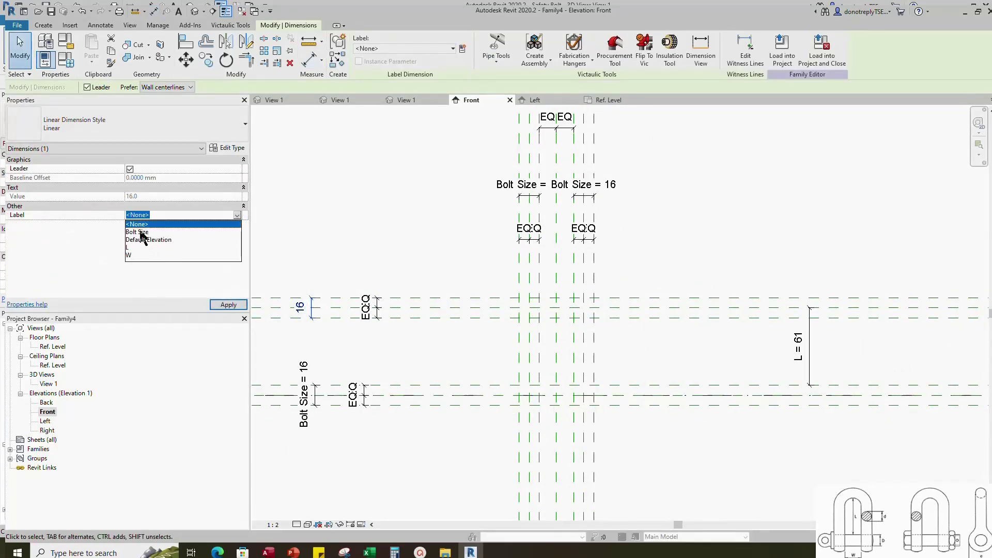
click(137, 232)
click(368, 236)
Place a horizontal reference plane offset 13.5 mm below the lowest of the three upper planes
click(630, 317)
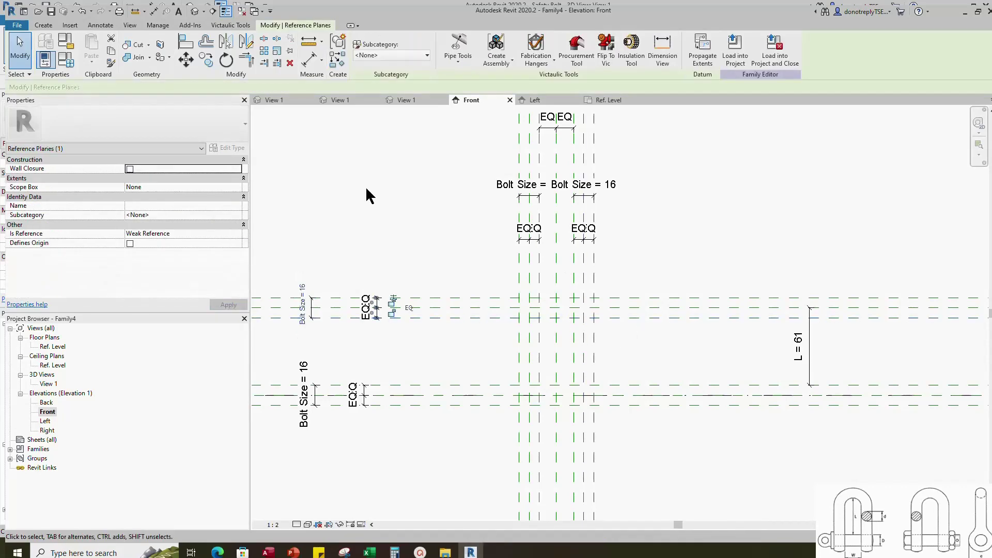
click(334, 62)
click(371, 40)
drag(158, 89, 123, 88)
key(Escape)
scroll(694, 364, up, 1)
click(588, 311)
click(337, 60)
text(13.5)
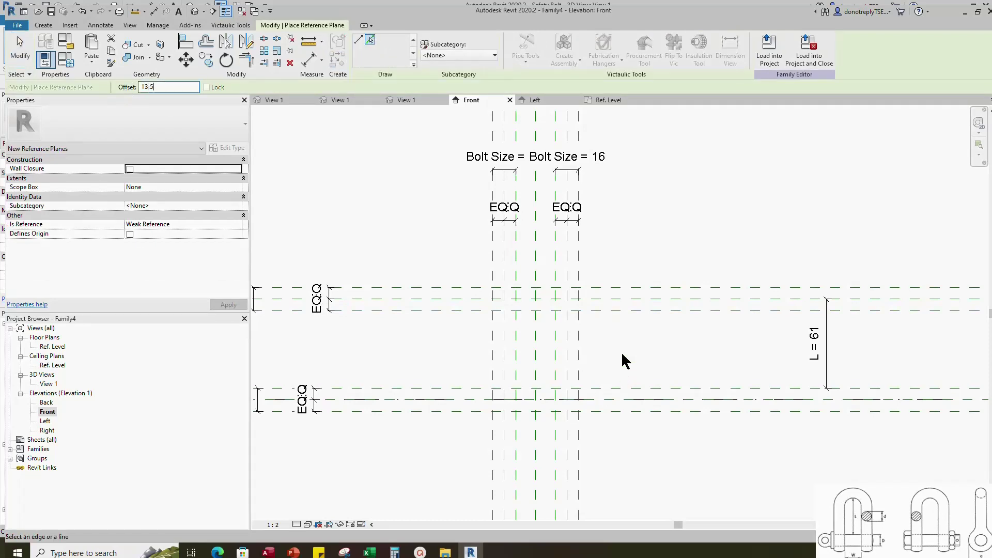
scroll(638, 330, up, 1)
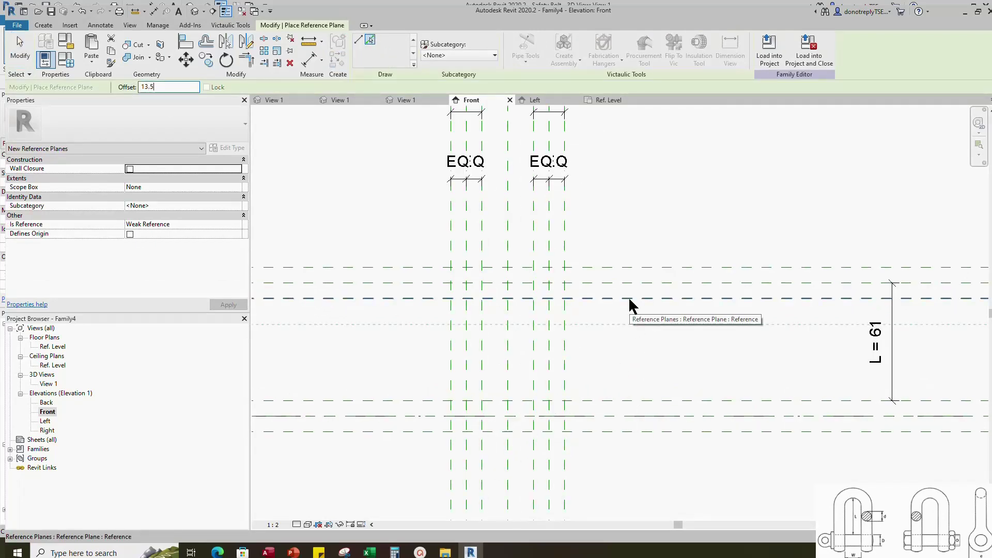
click(632, 306)
Dimension the distance between the lowest of the three upper planes and the new plane beneath it
click(308, 60)
click(695, 298)
click(718, 325)
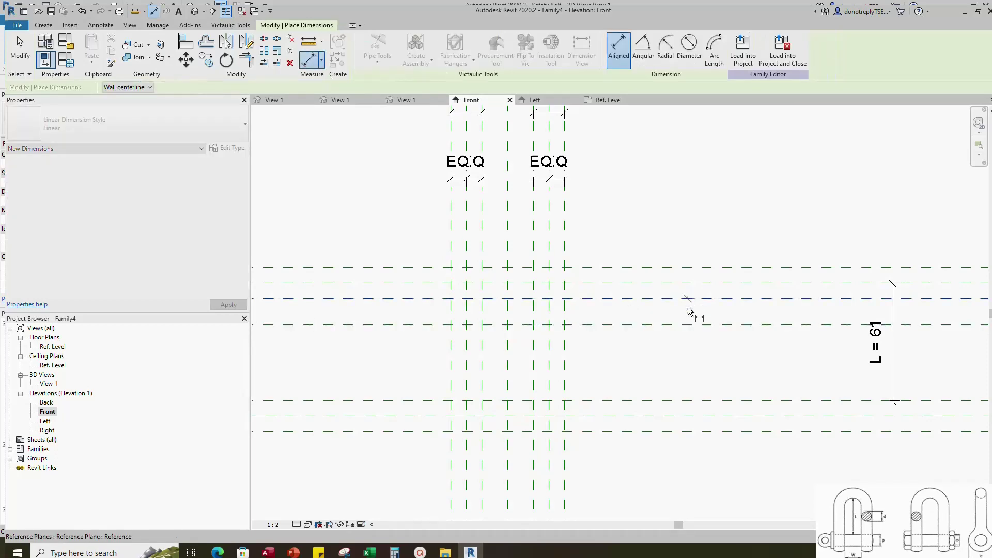
click(718, 350)
key(Escape)
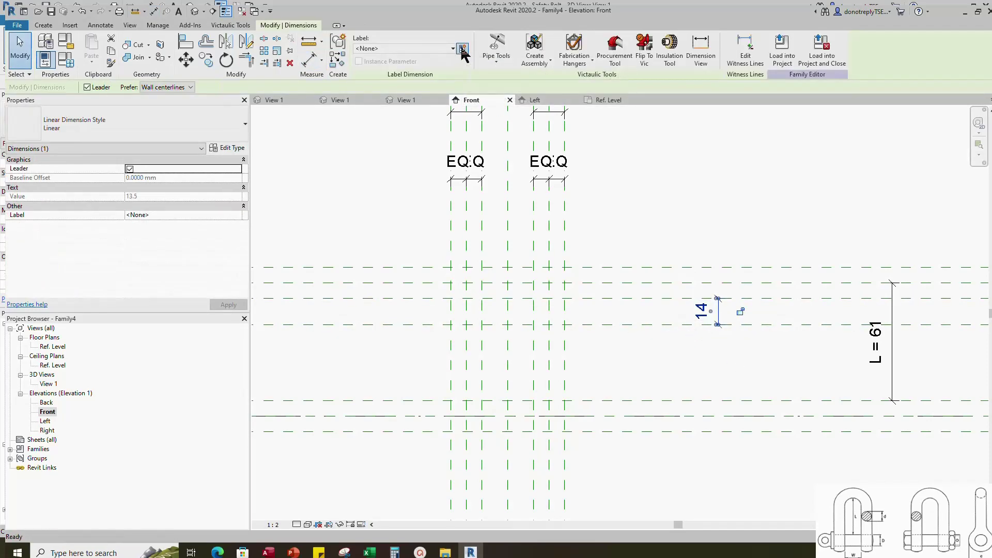
Label the dimension below the upper plane group with a new instance parameter W1
click(463, 49)
text(W1)
click(794, 349)
click(814, 463)
click(718, 372)
scroll(834, 391, down, 2)
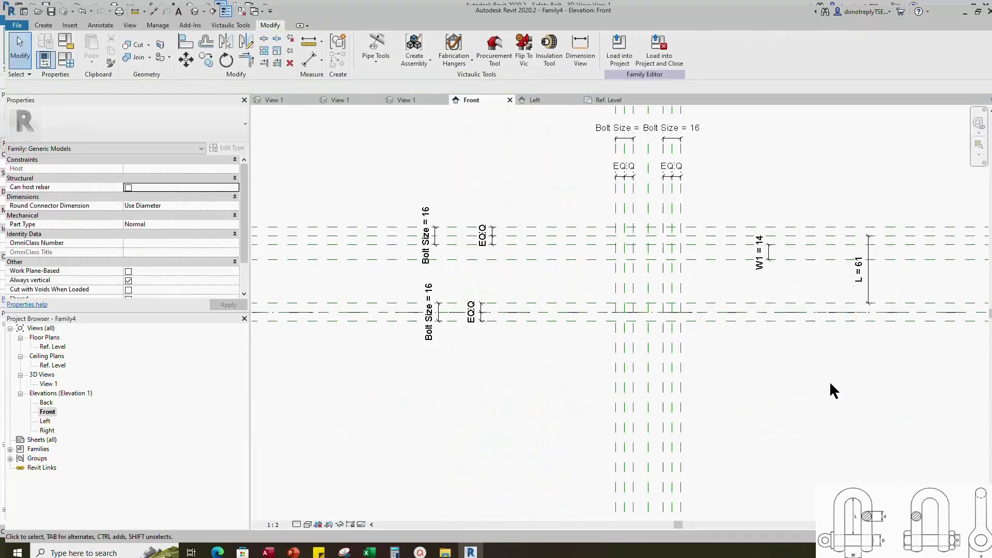
Add an instance length parameter named Bolt Radius to the family types, grouped under Dimensions
click(65, 59)
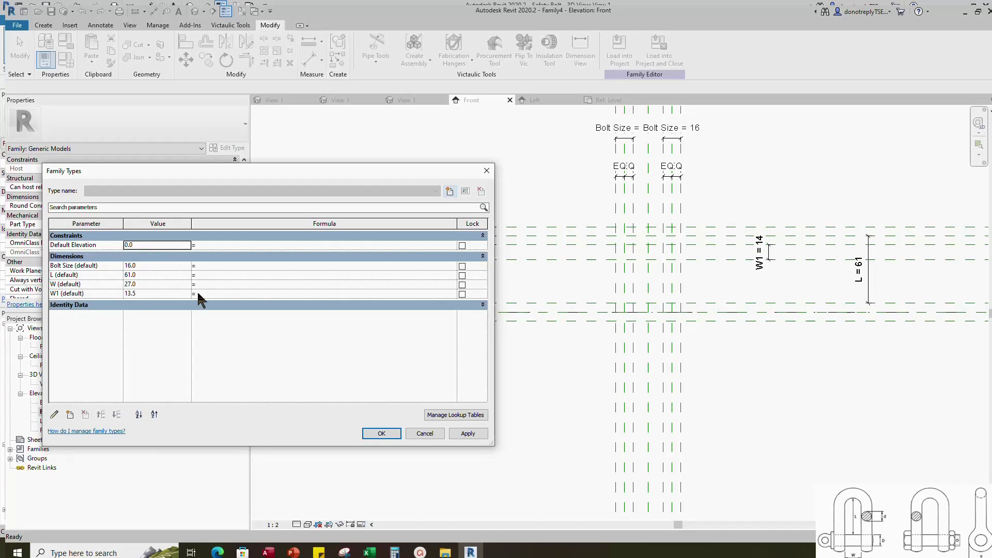
click(71, 416)
text(Bolt Radius)
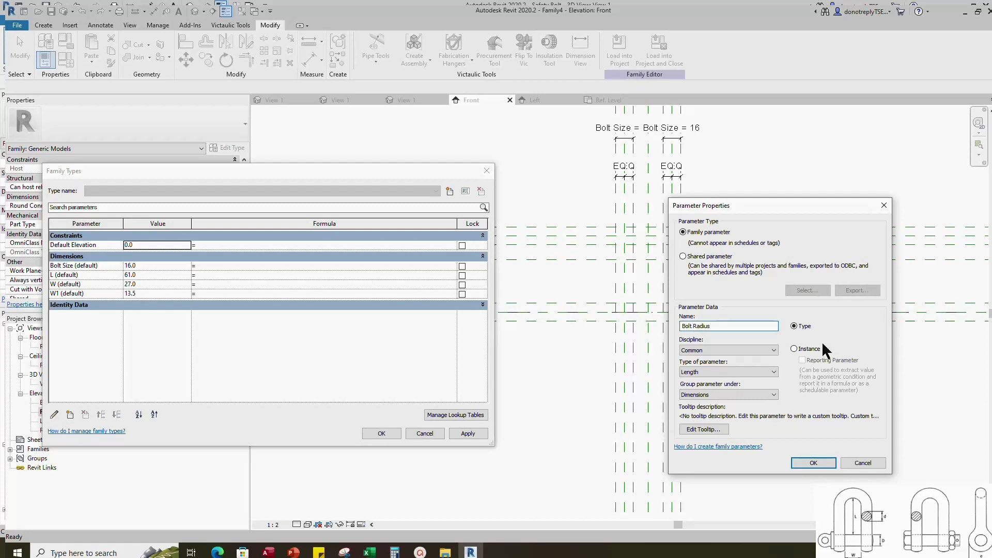
click(796, 349)
click(814, 463)
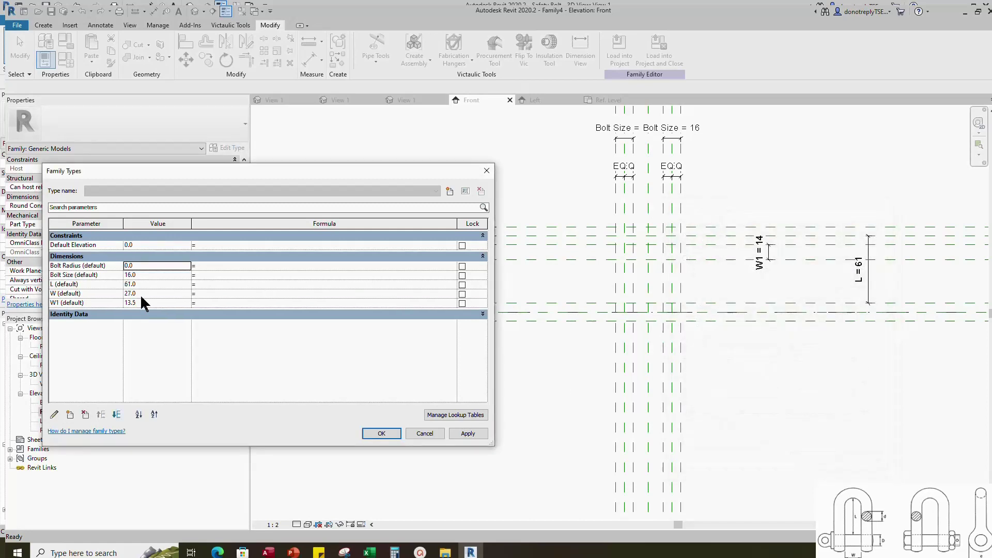
Move Bolt Radius below Bolt Size in the parameter list and give it the formula Bolt Size / 2
click(120, 415)
click(201, 275)
text(Bol)
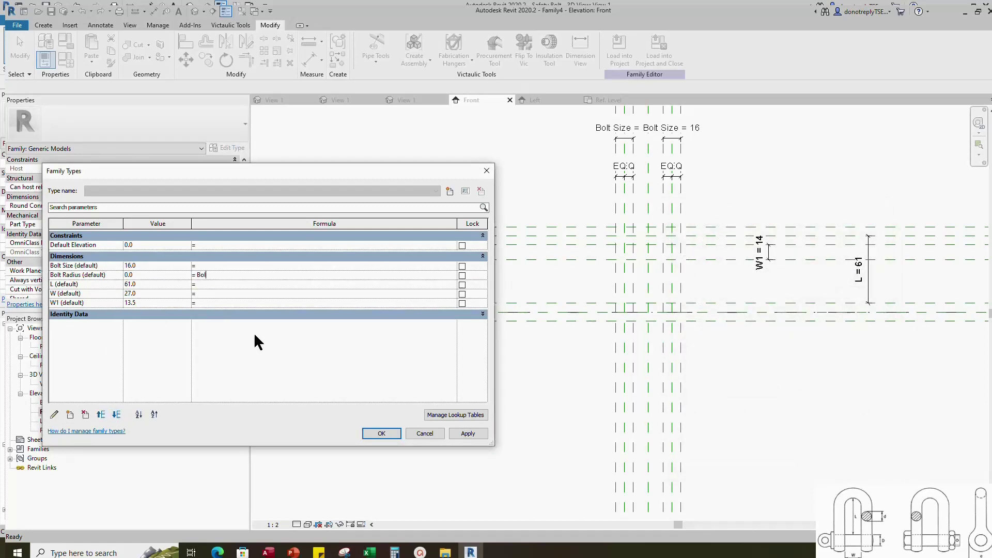
text(t Size/2)
click(467, 433)
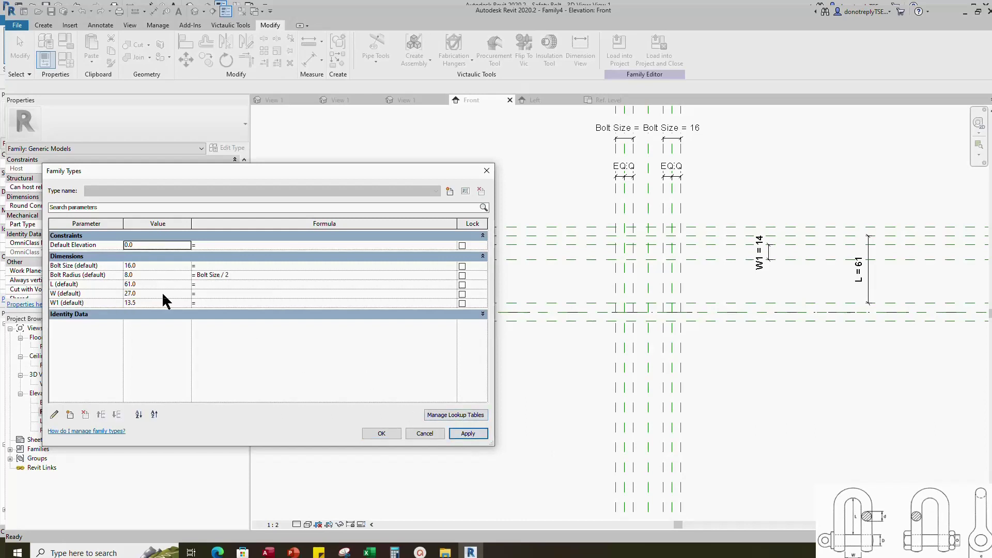
Give the W1 parameter the formula W / 2 and apply it
click(198, 304)
text(W/2)
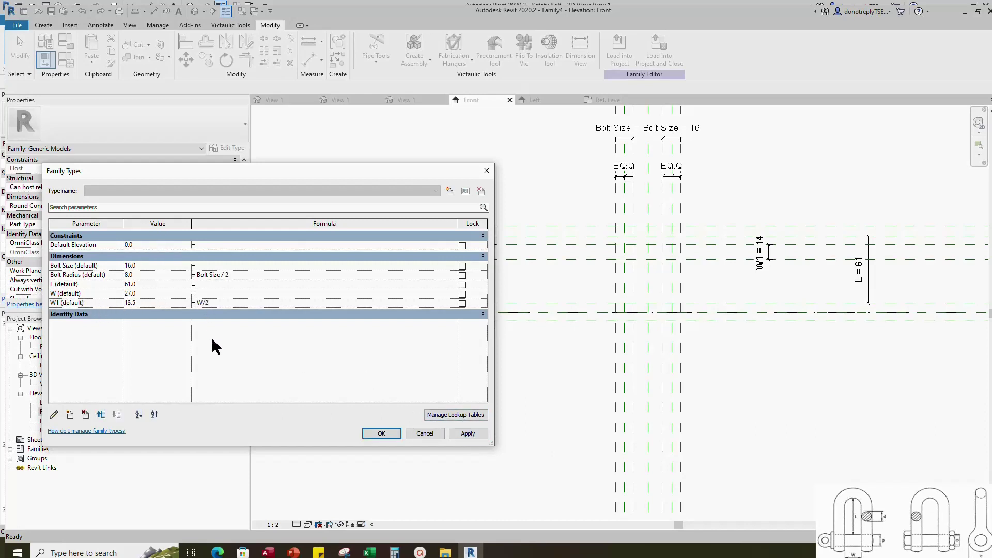
click(467, 433)
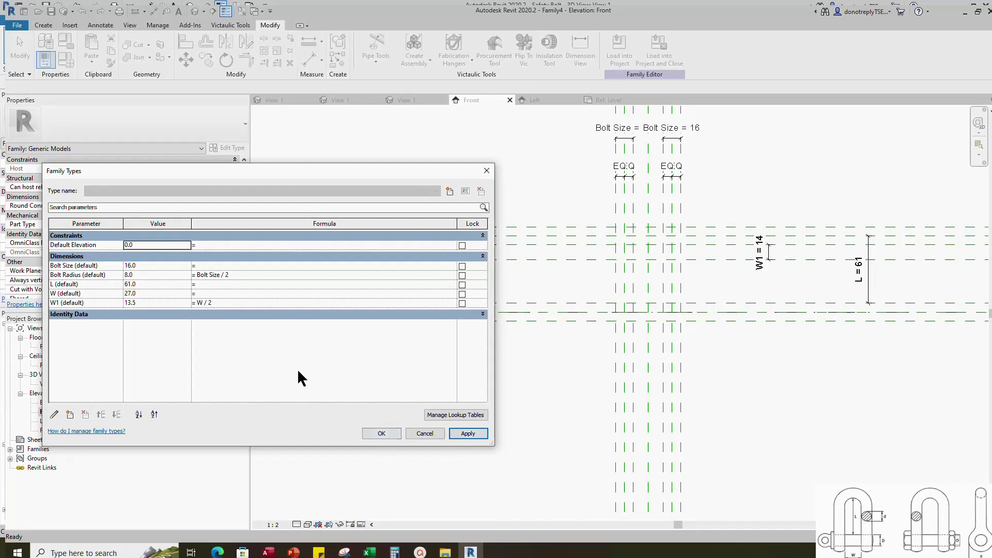
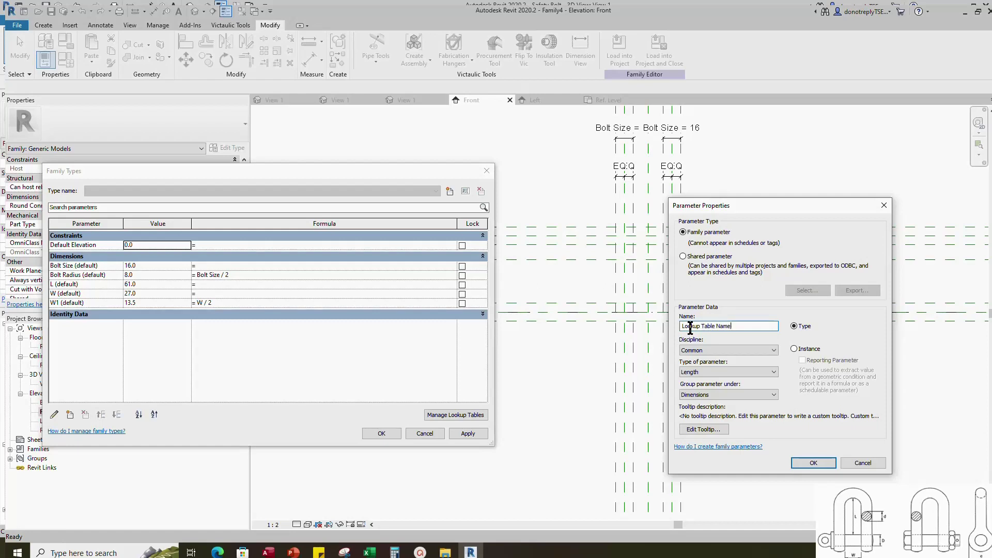
Add an instance text parameter named Lookup Table Name, grouped under Other, and set its value to Crosby Shackle
click(795, 348)
click(724, 371)
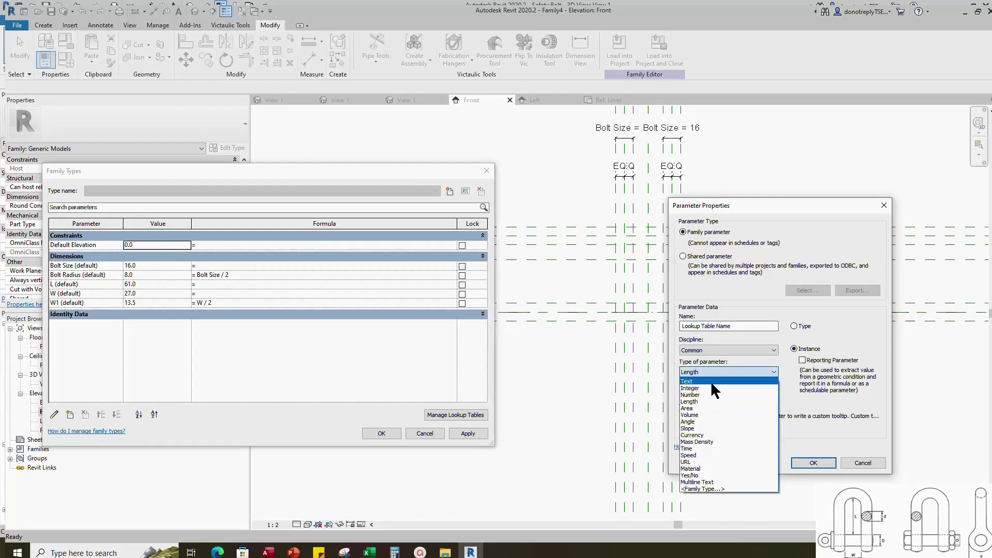
click(711, 380)
click(711, 395)
scroll(723, 336, down, 2)
click(692, 279)
click(818, 460)
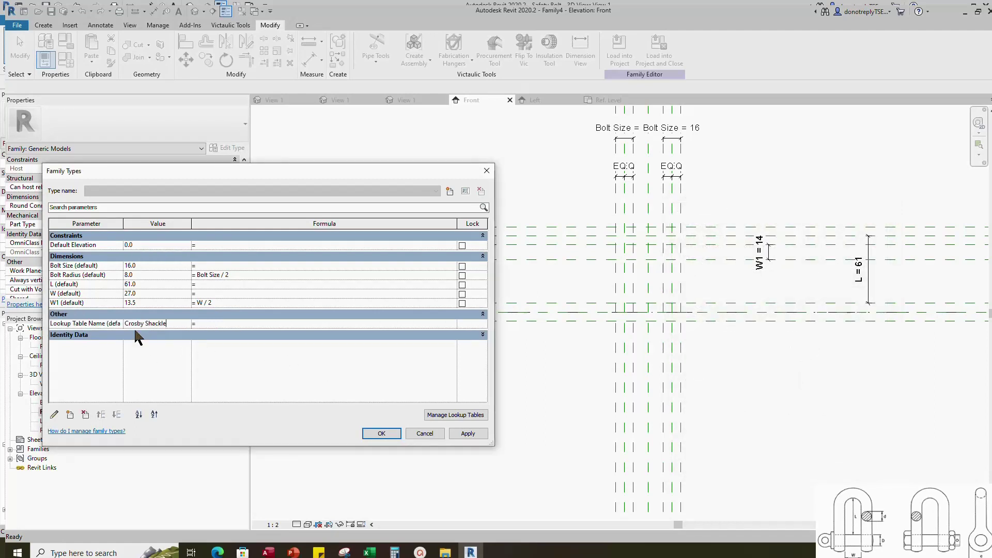
click(468, 434)
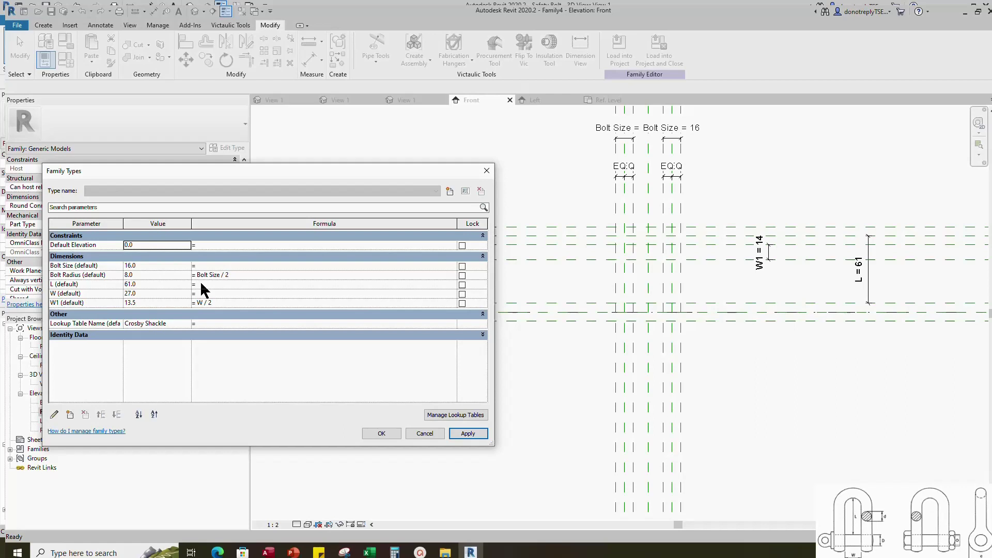
Add an instance length parameter named Nominal Diameter, grouped under Dimensions
click(70, 415)
text(Nominal Diameter)
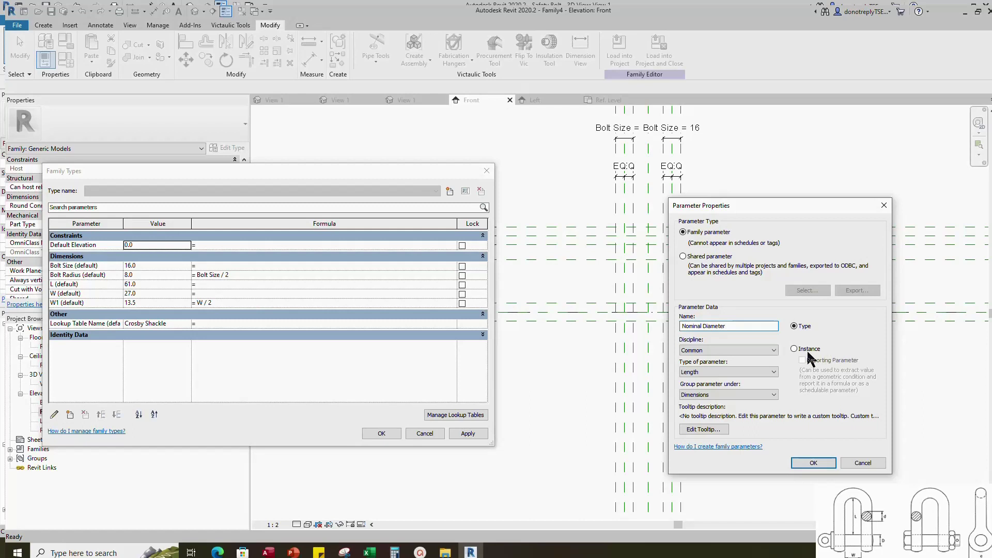
click(795, 348)
click(813, 462)
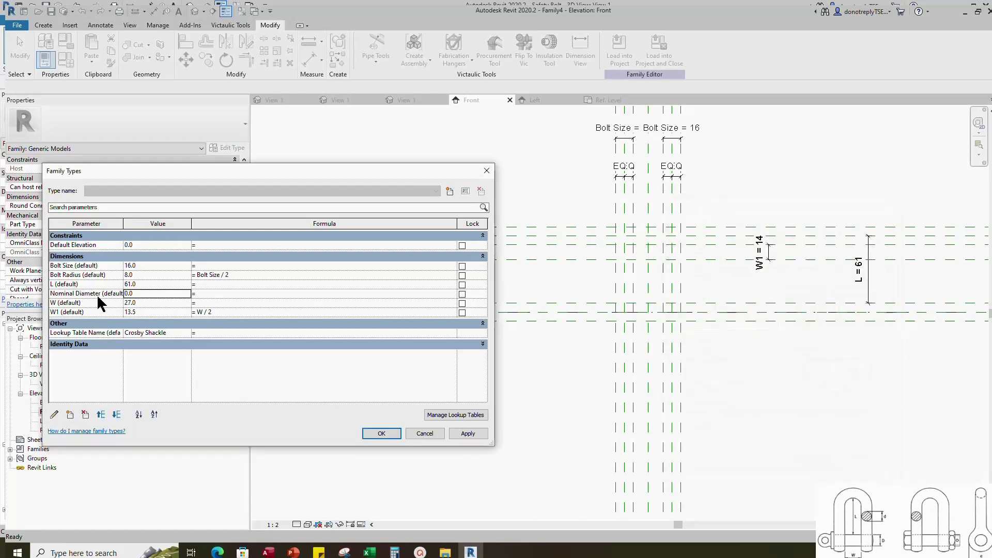
Move Nominal Diameter above L in the parameter list and give it the formula Bolt Size
click(101, 293)
click(102, 415)
click(205, 285)
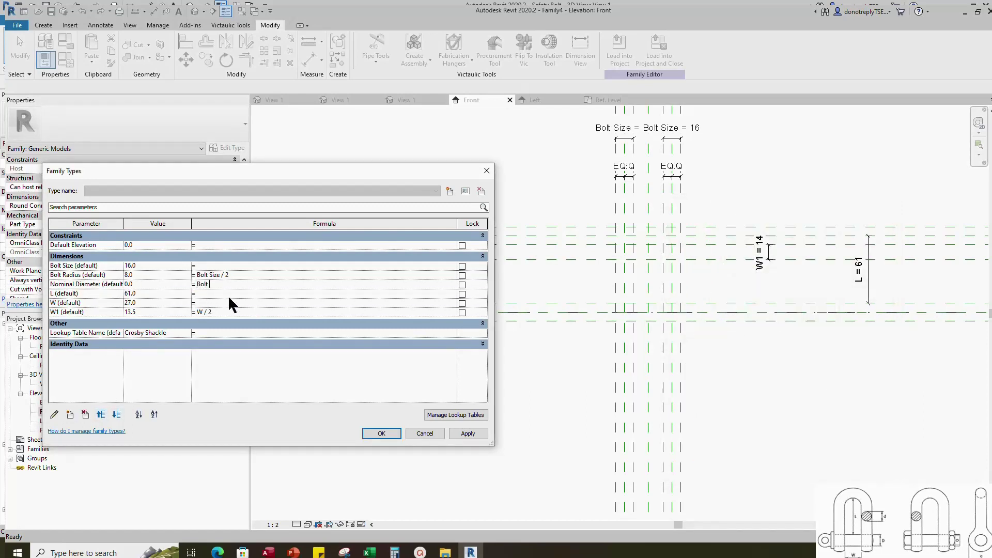
click(467, 433)
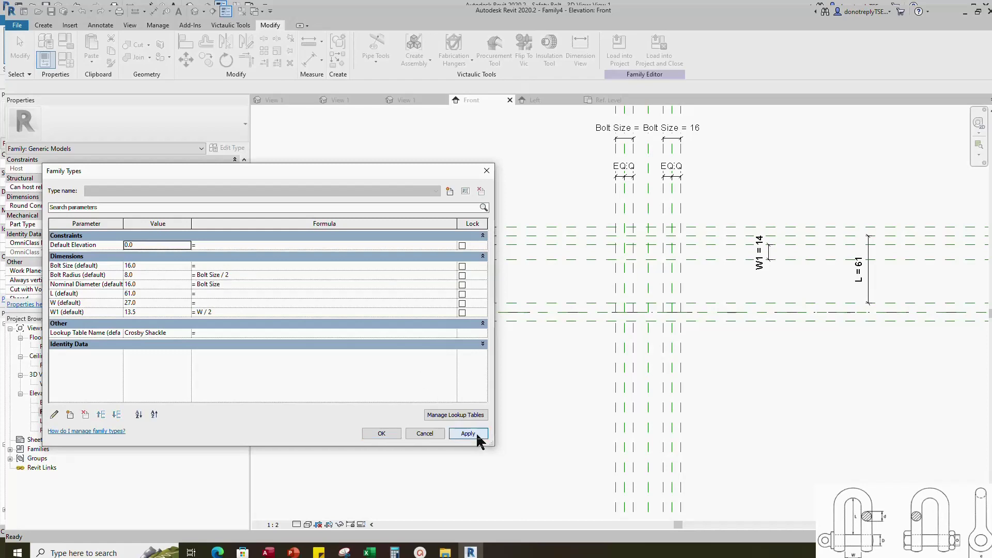
Give L the formula size_lookup(Lookup Table Name, "OFL", Nominal Diameter*3.7, Nominal Diameter) and apply it
click(203, 293)
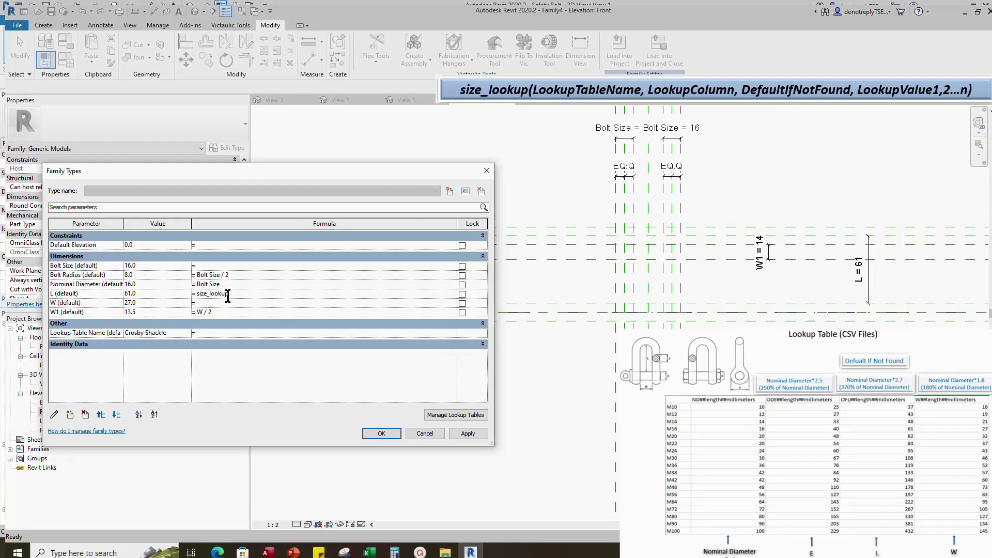
text(size_lookup(Lookup Table Name,)
text( O)
text(3.7, Nominal Diameter)
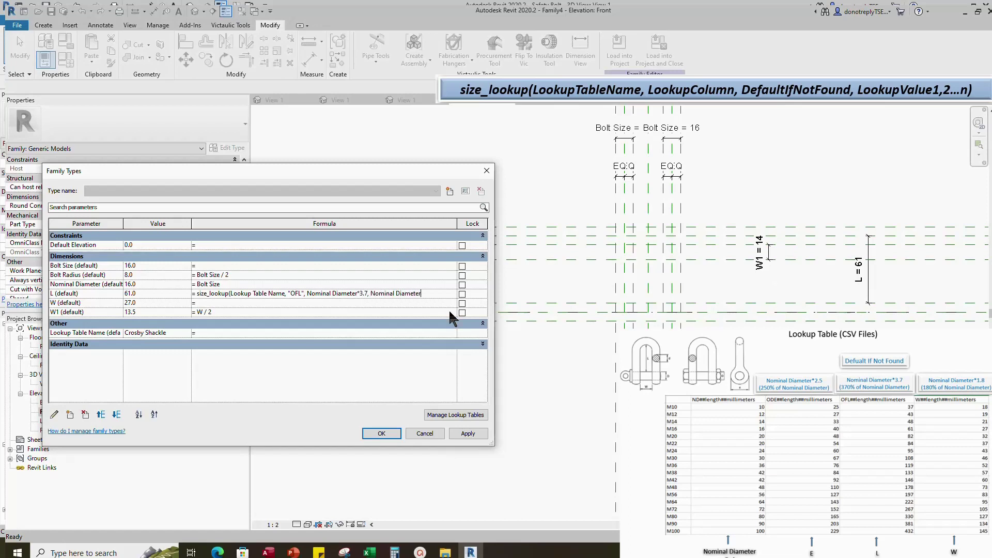
click(468, 433)
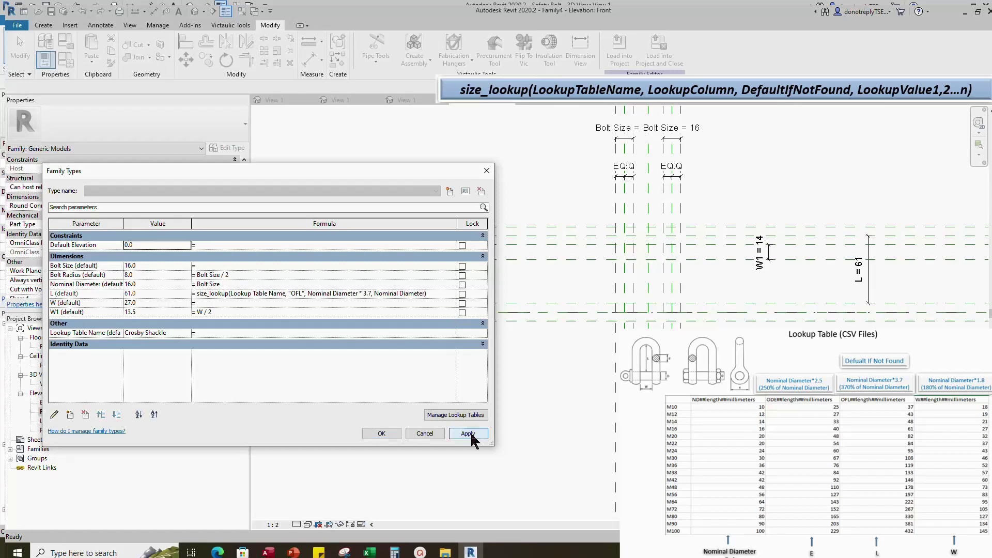
Reuse L's formula for W as size_lookup(Lookup Table Name, "W", Nominal Diameter * 1.8, Nominal Diameter) and accept the family types
drag(197, 293, 433, 293)
key(ctrl+c)
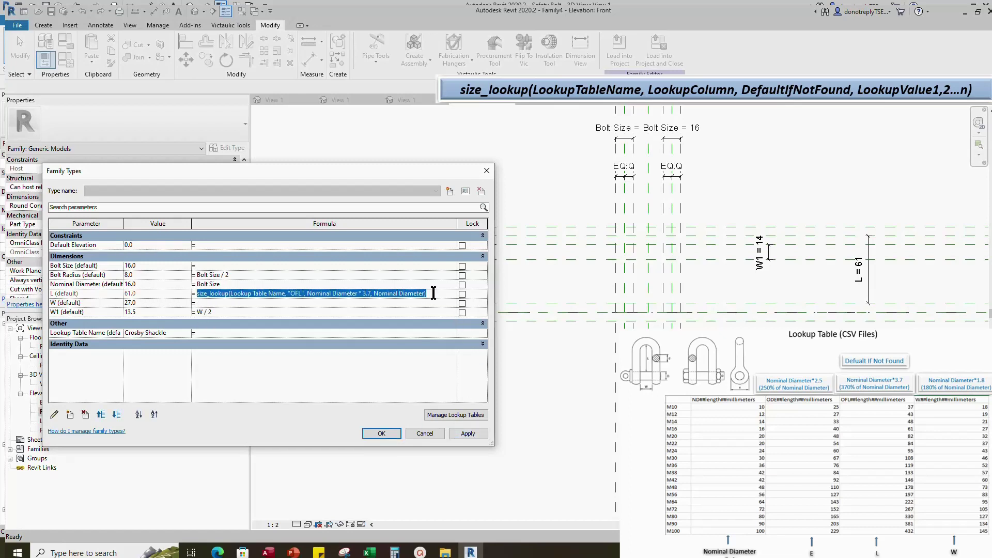
click(205, 303)
key(ctrl+v)
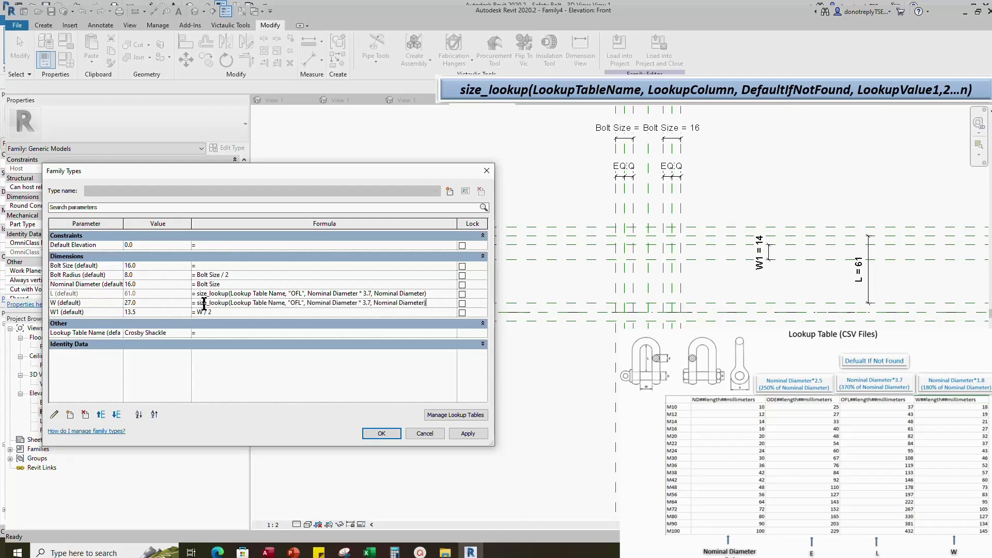
key(BackSpace)
key(BackSpace)
key(BackSpace)
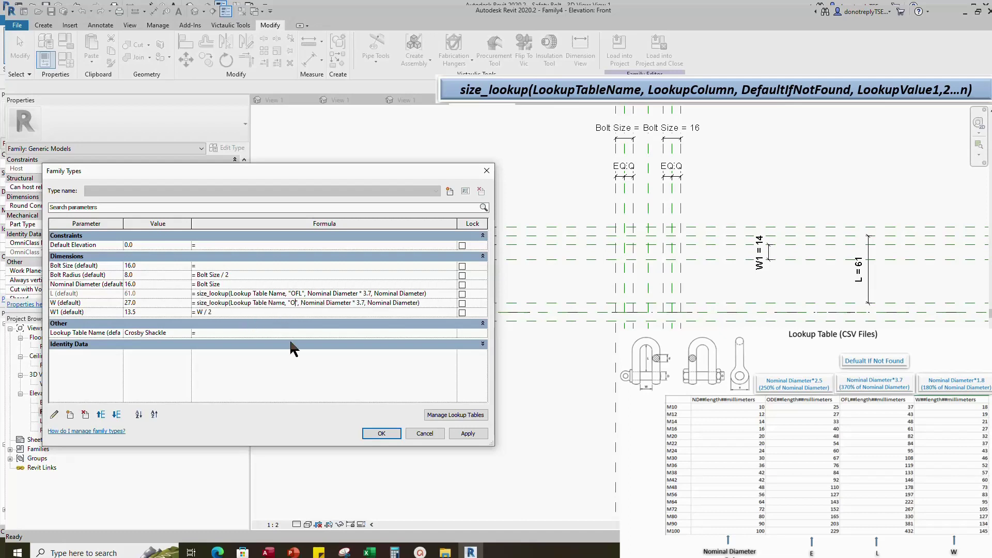
text(W)
key(BackSpace)
key(BackSpace)
key(BackSpace)
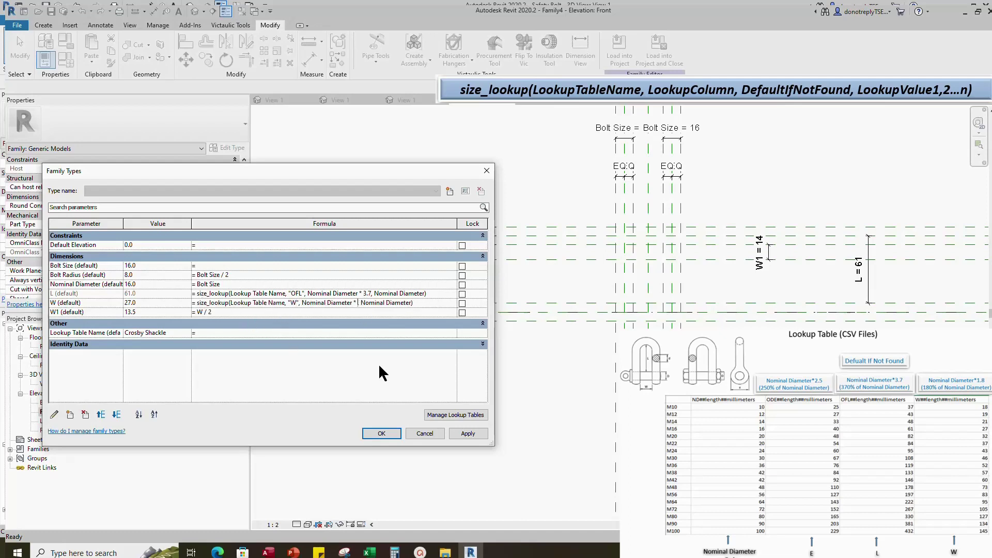
text(1.8)
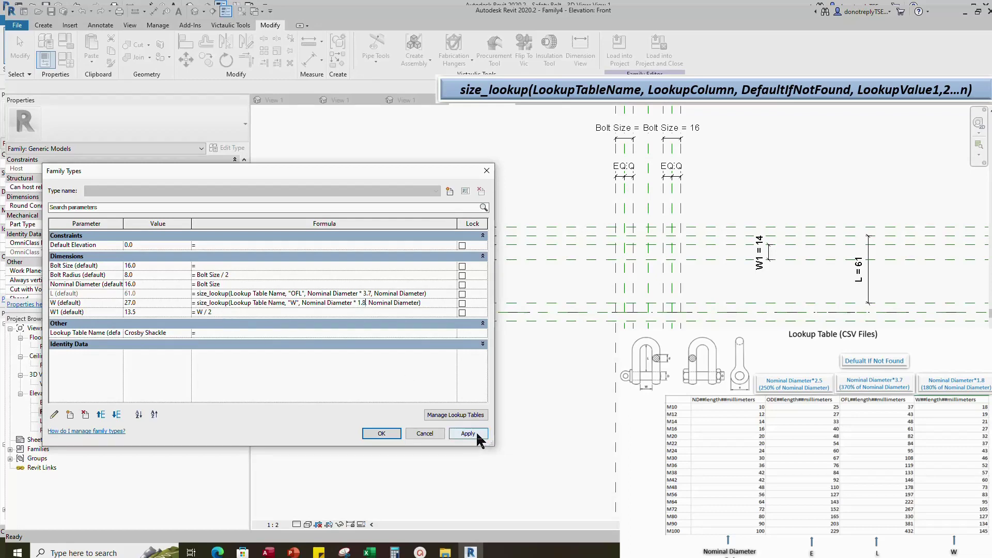
click(477, 435)
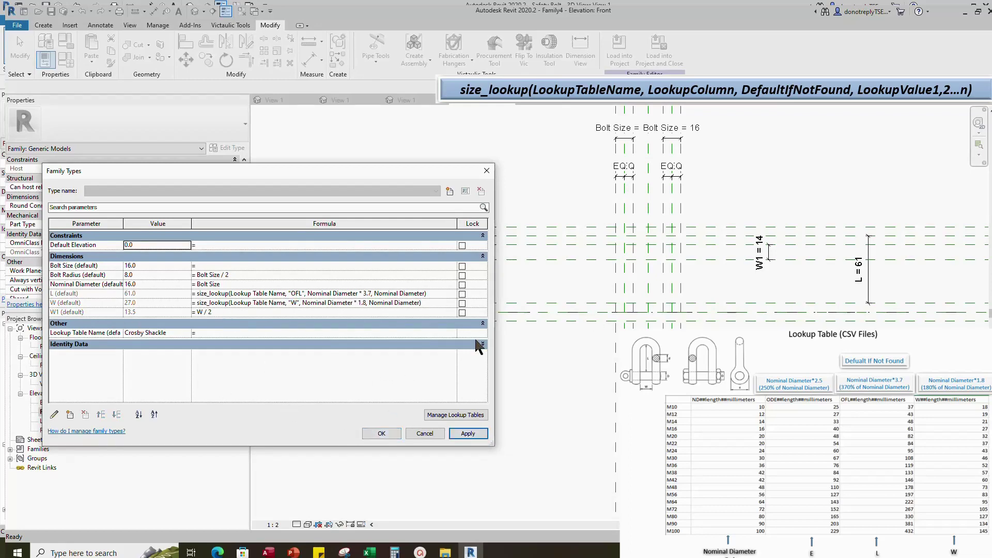
click(388, 432)
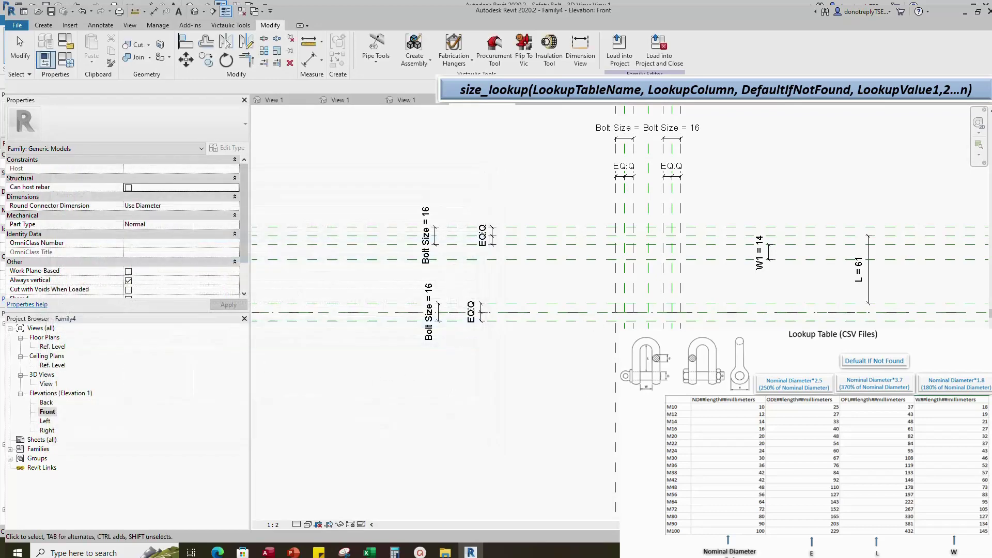
Sketch an inverted-U sweep path on the bolt centre planes, with two vertical legs rising from the reference level and a semicircular arc joining them
click(45, 26)
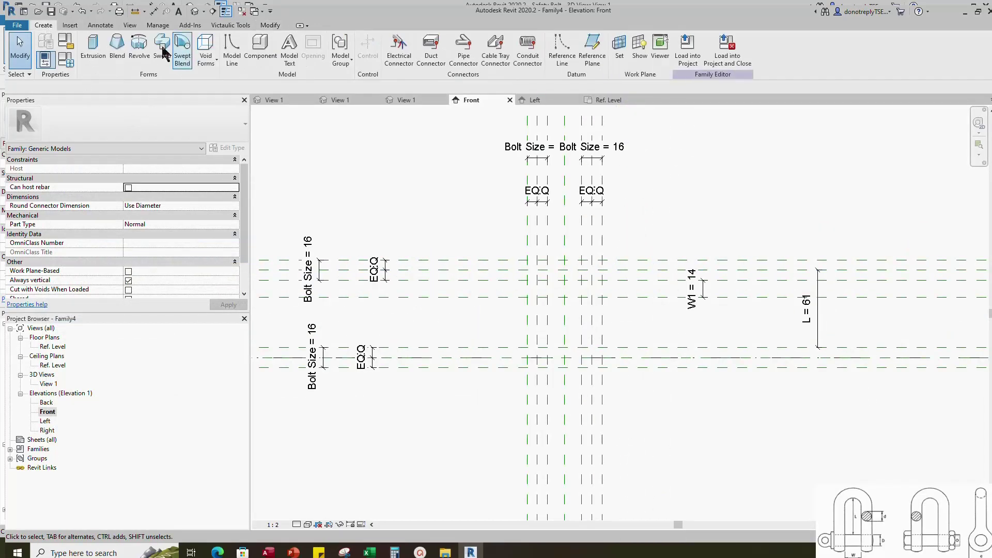
click(176, 46)
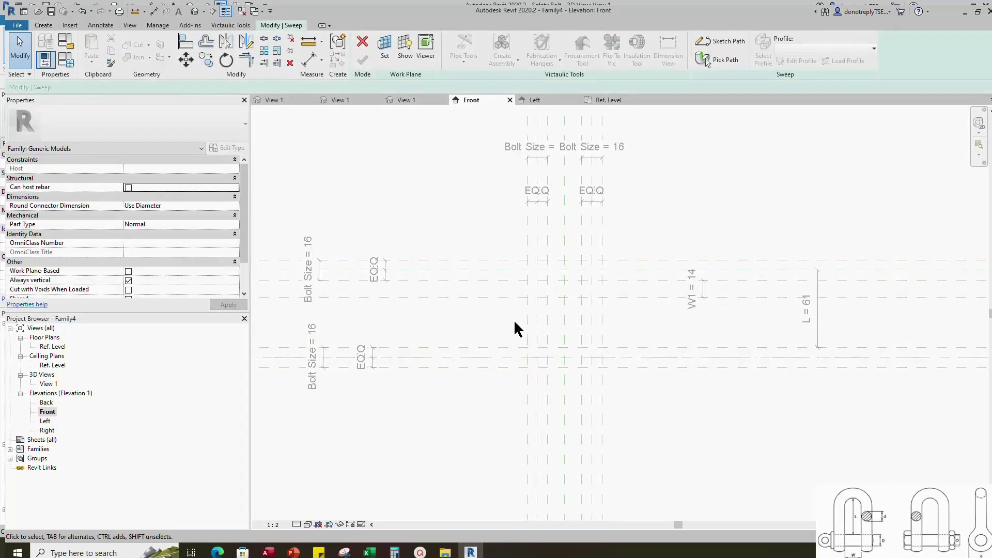
click(537, 358)
click(538, 297)
scroll(537, 297, up, 2)
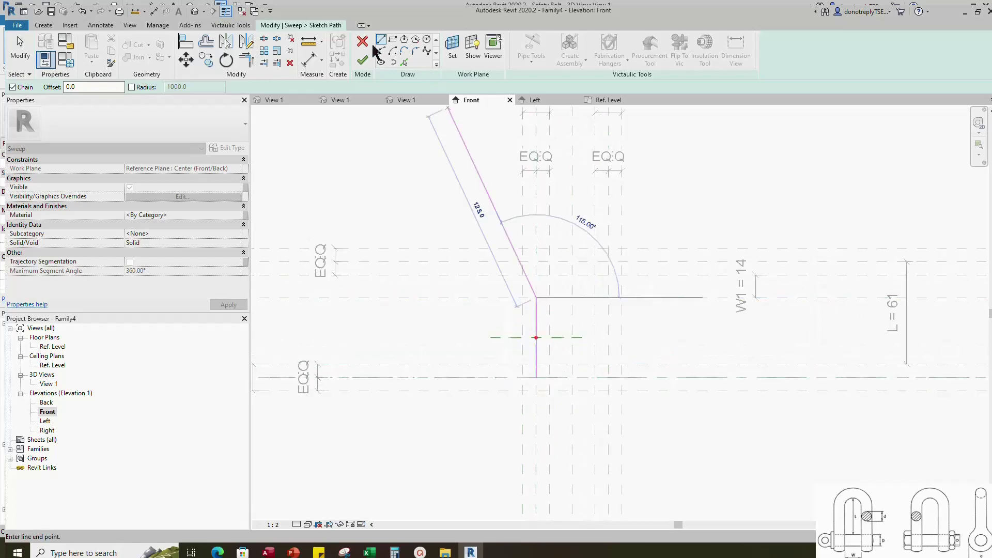
click(381, 50)
click(608, 297)
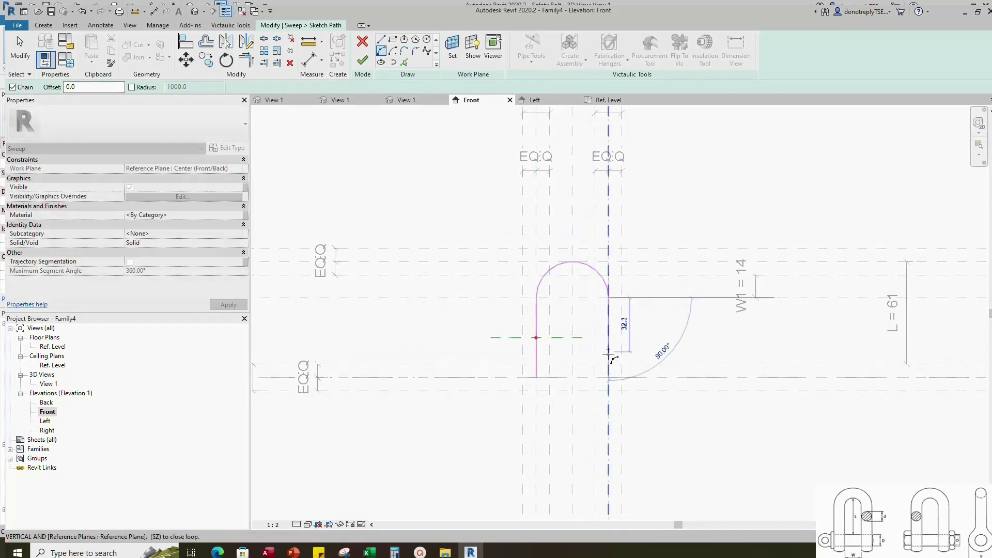
click(381, 39)
click(608, 378)
key(Escape)
key(Escape)
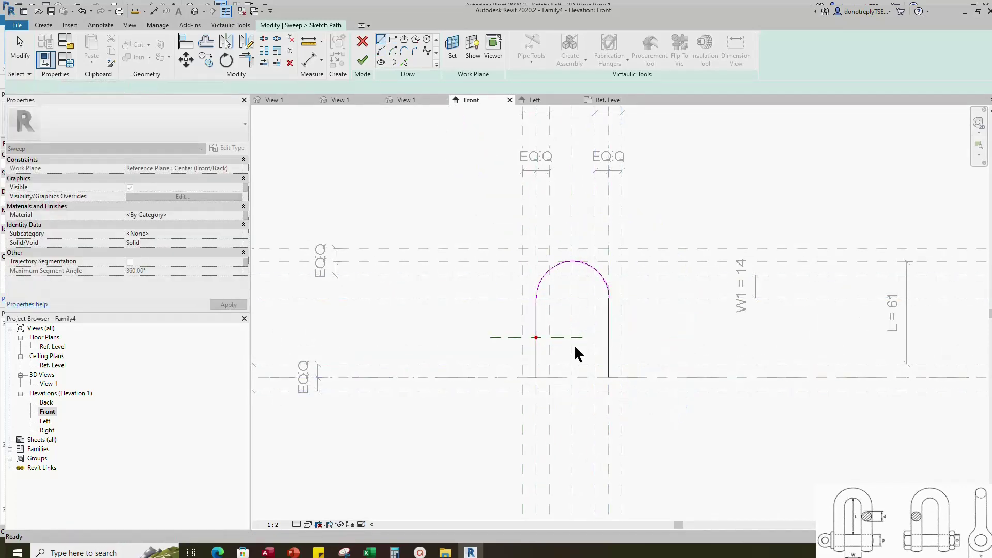
Align the sweep path's legs and lower endpoints with the vertical centre planes and the reference level, and finish the path
key(a)
key(l)
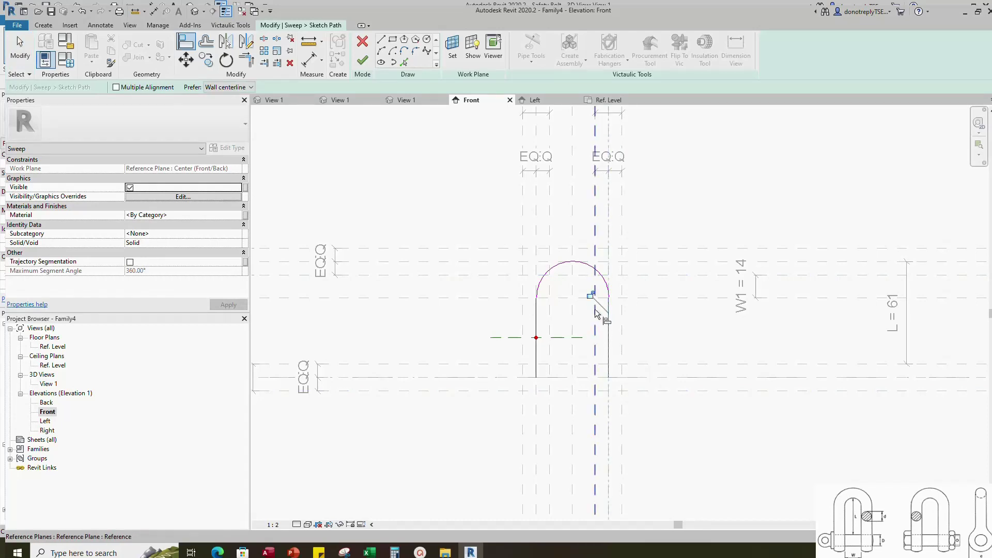
click(535, 437)
click(538, 355)
click(553, 331)
click(671, 378)
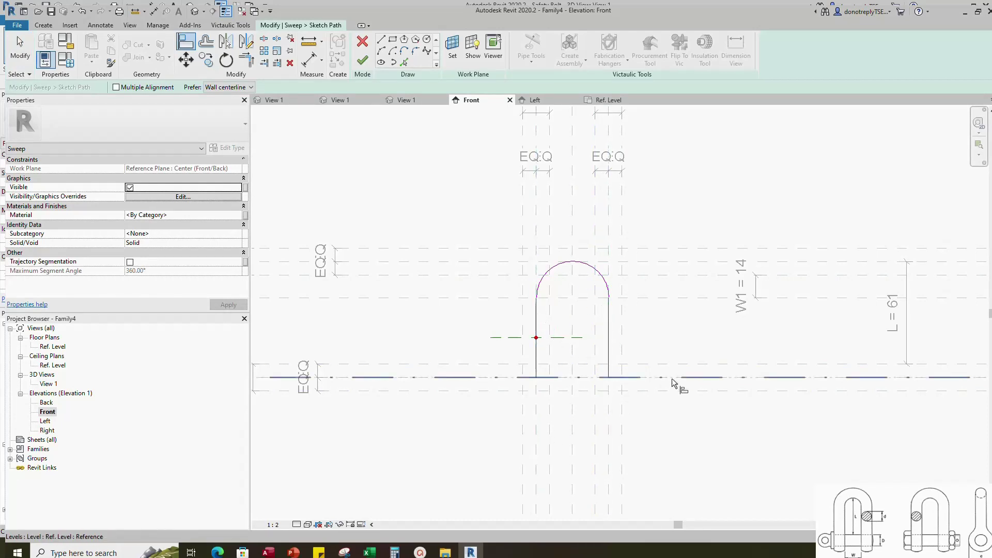
click(608, 377)
click(641, 363)
click(633, 378)
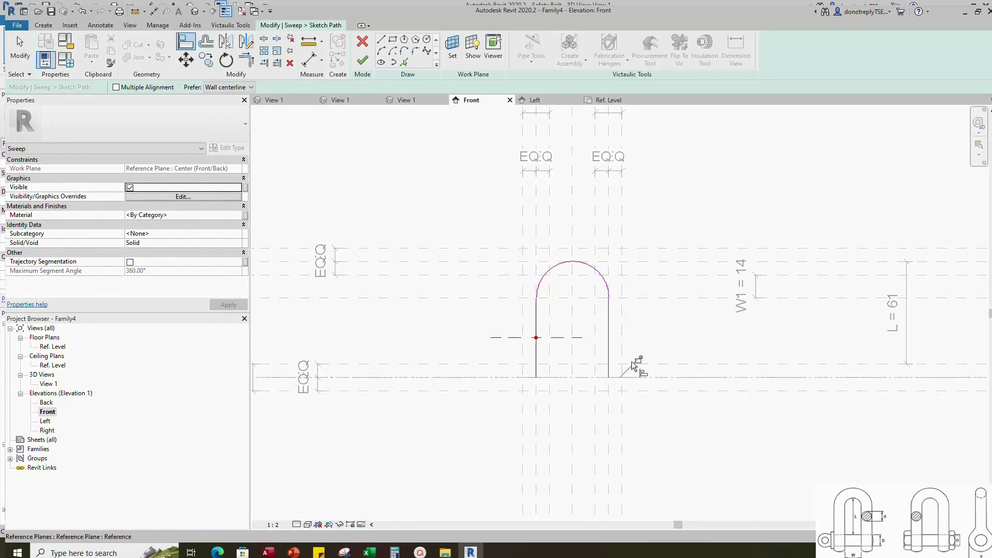
click(643, 377)
click(363, 61)
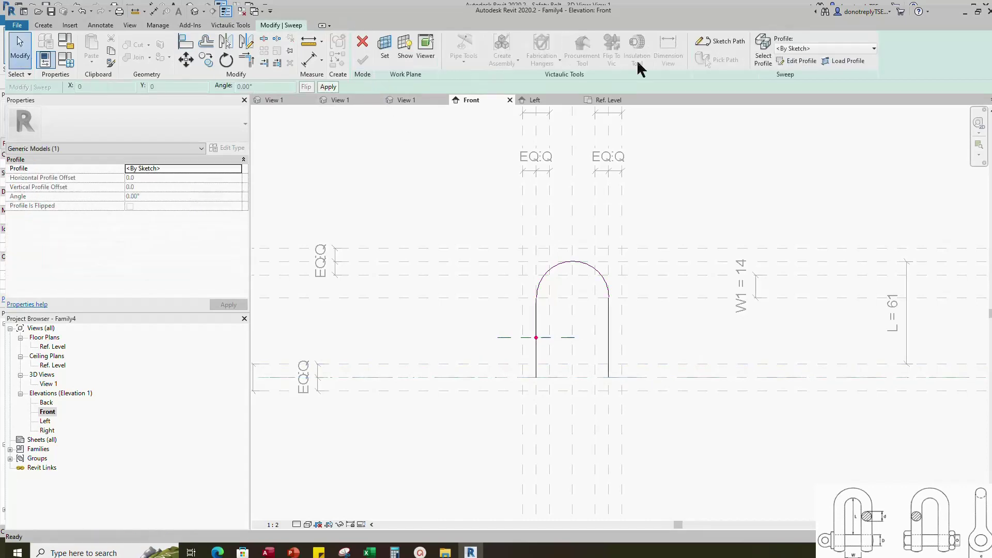
Edit the sweep profile in the Ref. Level floor plan, drawing a circle of 8 mm radius centred on the path's profile point
click(796, 64)
click(514, 383)
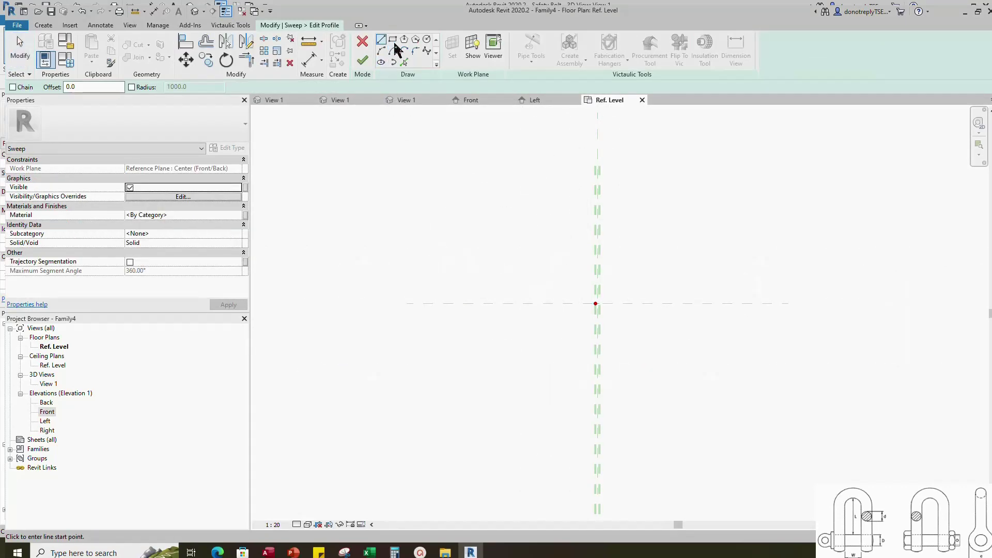
click(427, 40)
scroll(596, 303, up, 8)
click(576, 286)
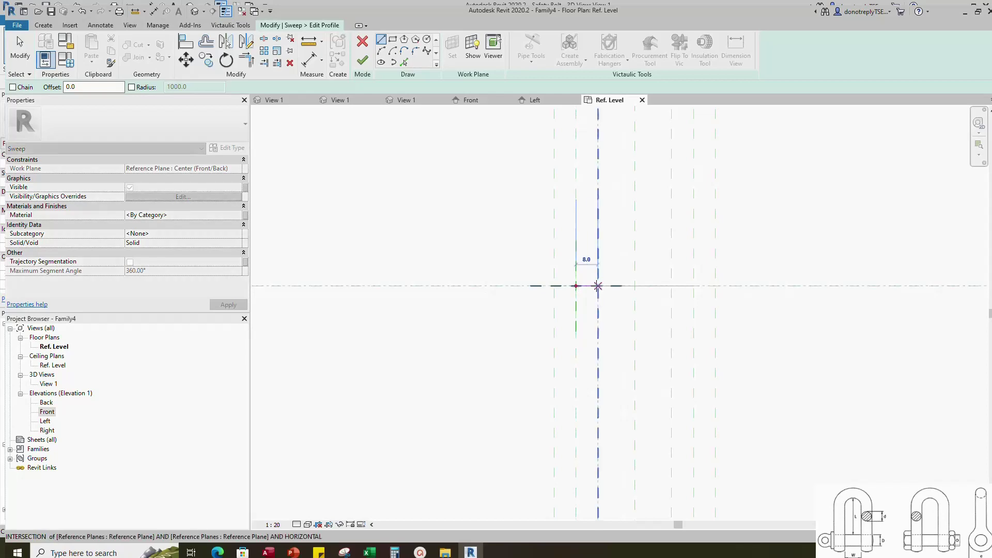
click(427, 39)
click(576, 285)
click(599, 286)
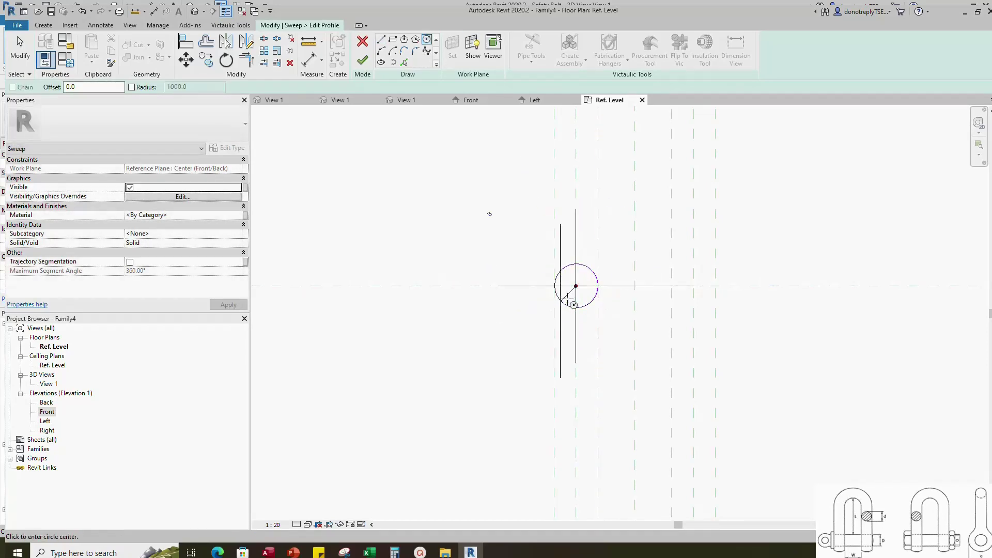
Make the circle's radius dimension permanent, set the view scale to 1:2, and label the dimension with Bolt Radius
click(572, 297)
scroll(571, 297, down, 3)
click(272, 525)
click(277, 388)
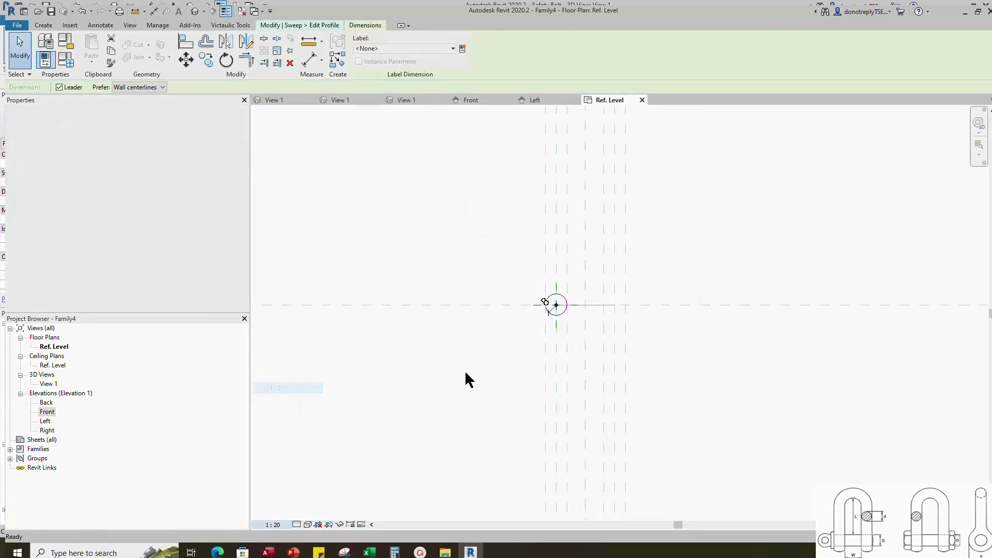
click(538, 310)
click(241, 205)
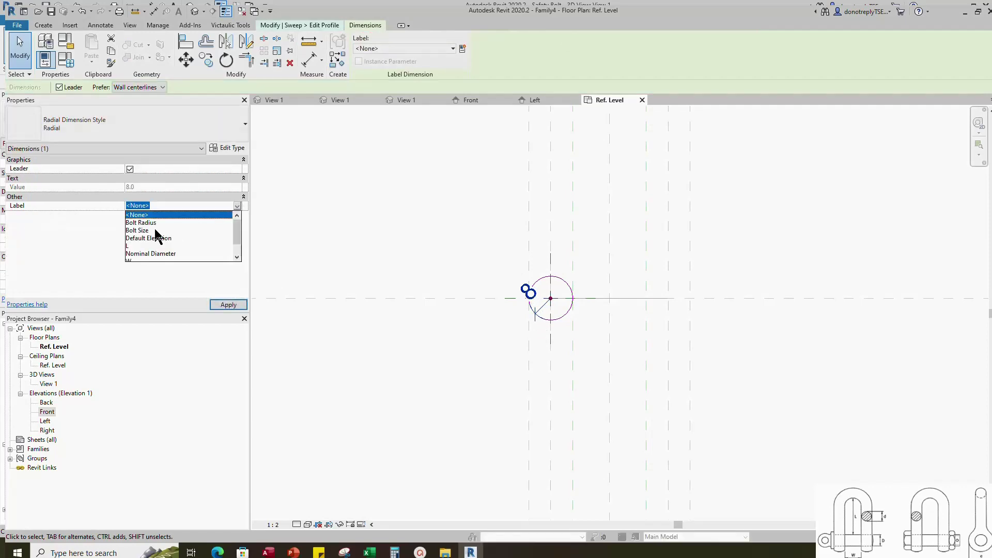
click(155, 233)
click(227, 305)
click(465, 383)
Finish the profile and the sweep, and return to the Front elevation
click(363, 60)
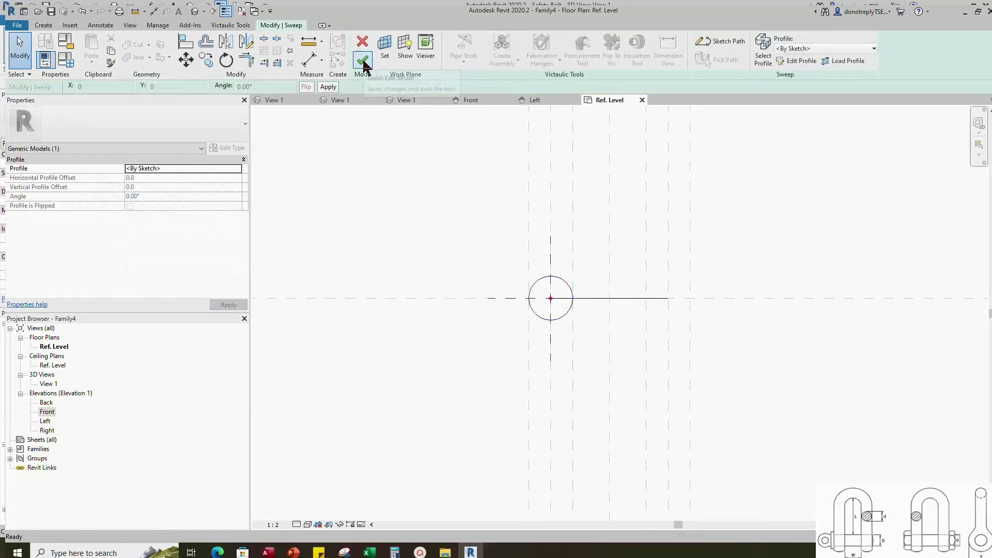
click(363, 60)
click(473, 100)
scroll(753, 419, down, 1)
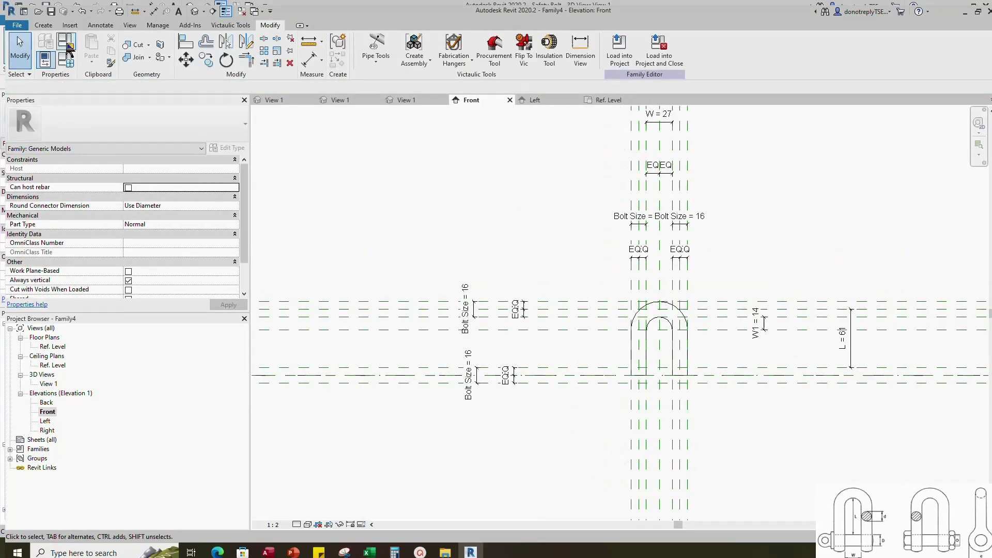
Set the Bolt Size parameter to 10 in the family types and apply it
click(65, 41)
click(147, 266)
key(BackSpace)
key(BackSpace)
key(BackSpace)
key(BackSpace)
text(10)
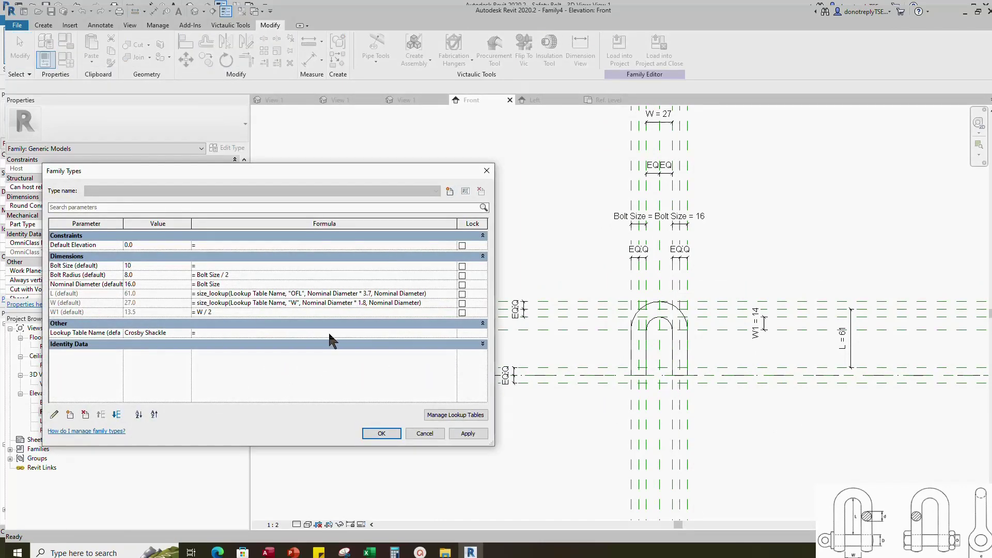
click(468, 433)
Set the Bolt Size parameter to 16 in the family types, apply it and close the dialog
click(91, 266)
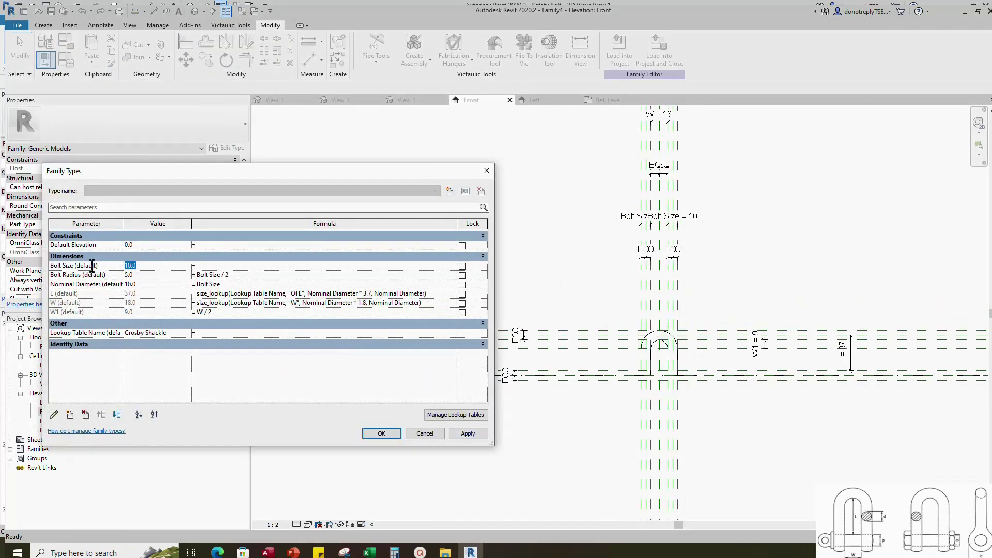
text(16)
click(454, 434)
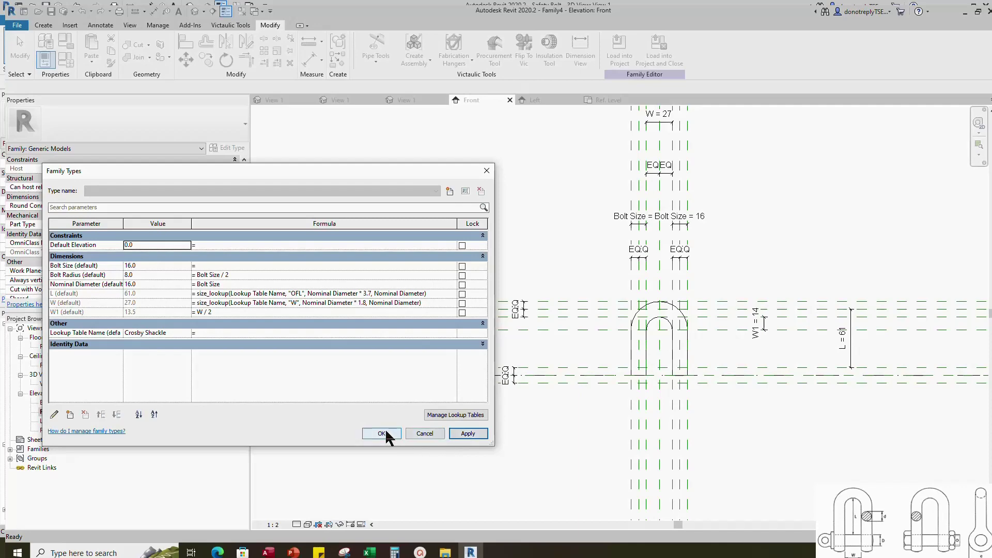
click(382, 434)
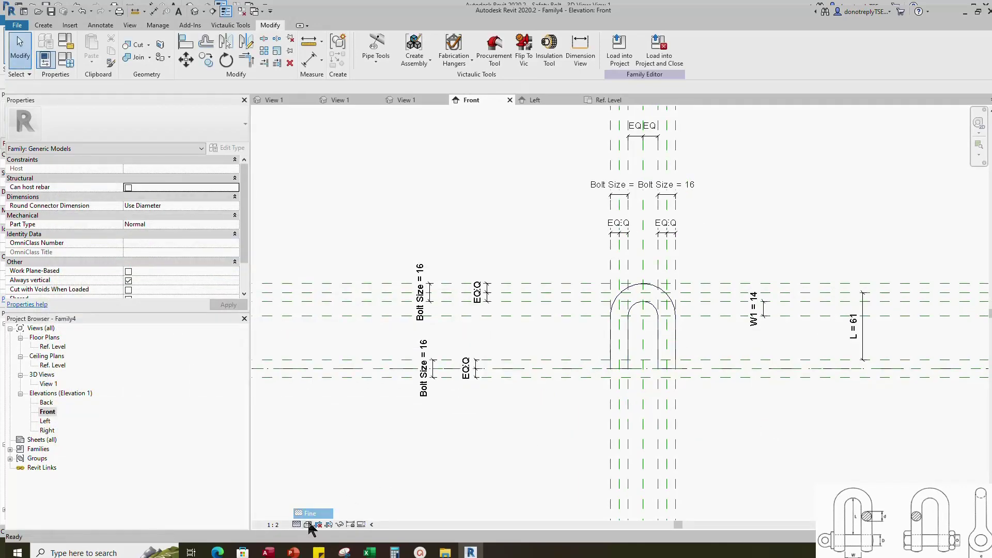
Shade the Front elevation and associate the shackle sweep's material with a new family parameter named Body Material
click(308, 520)
click(327, 485)
click(673, 347)
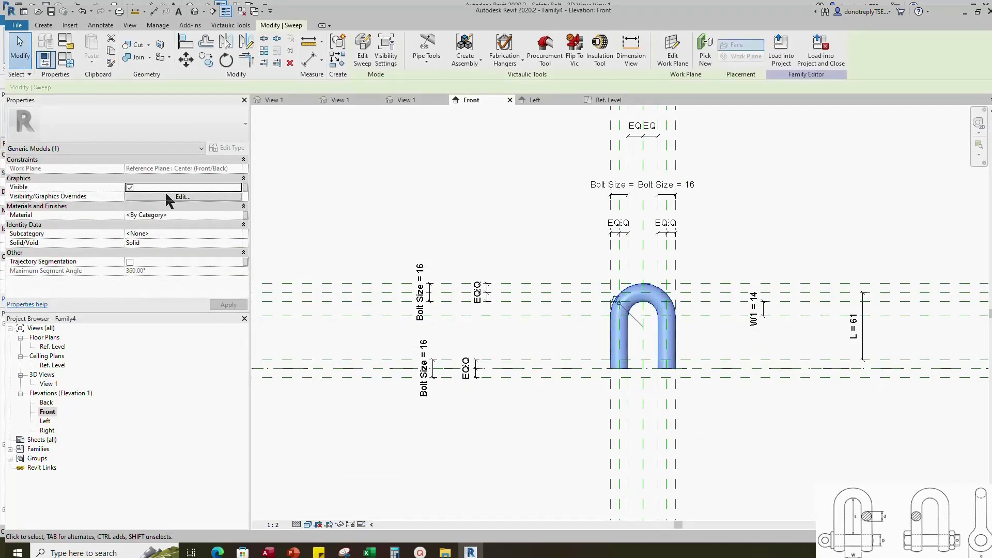
click(244, 215)
click(425, 341)
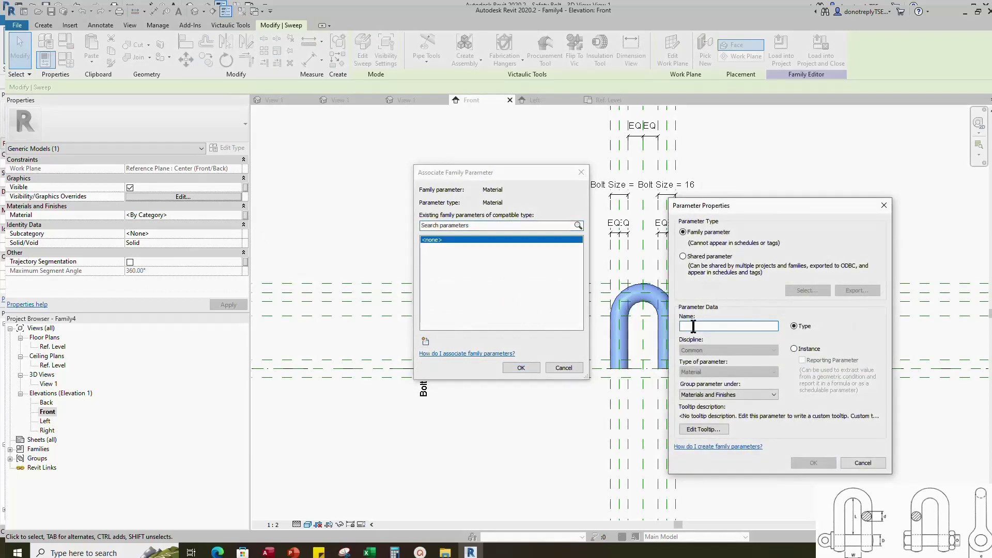
text(Bol)
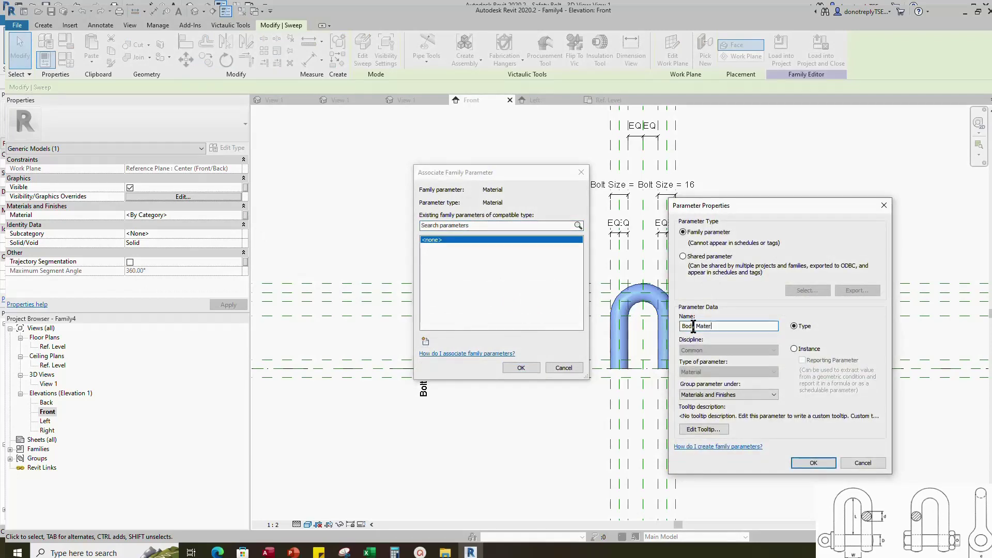
click(822, 460)
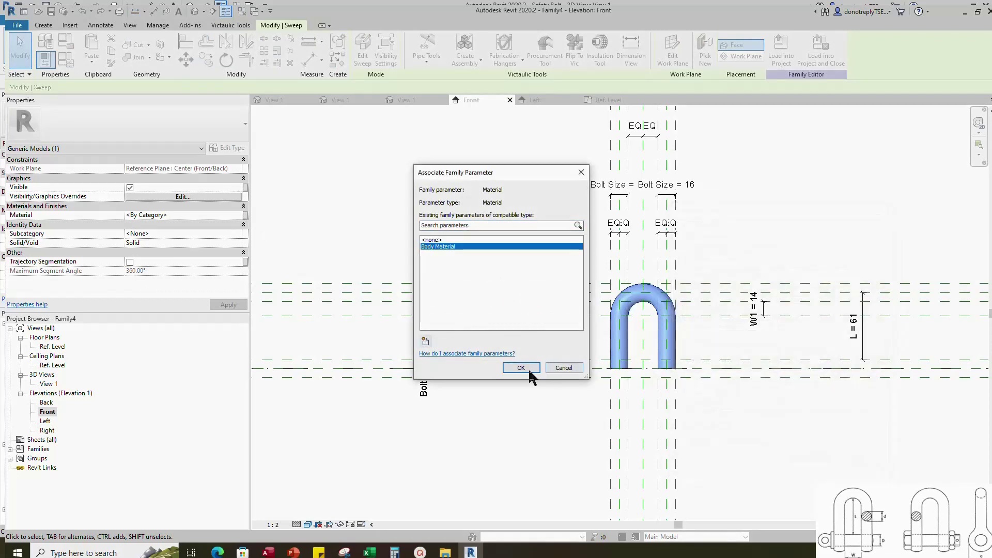
click(521, 367)
click(726, 414)
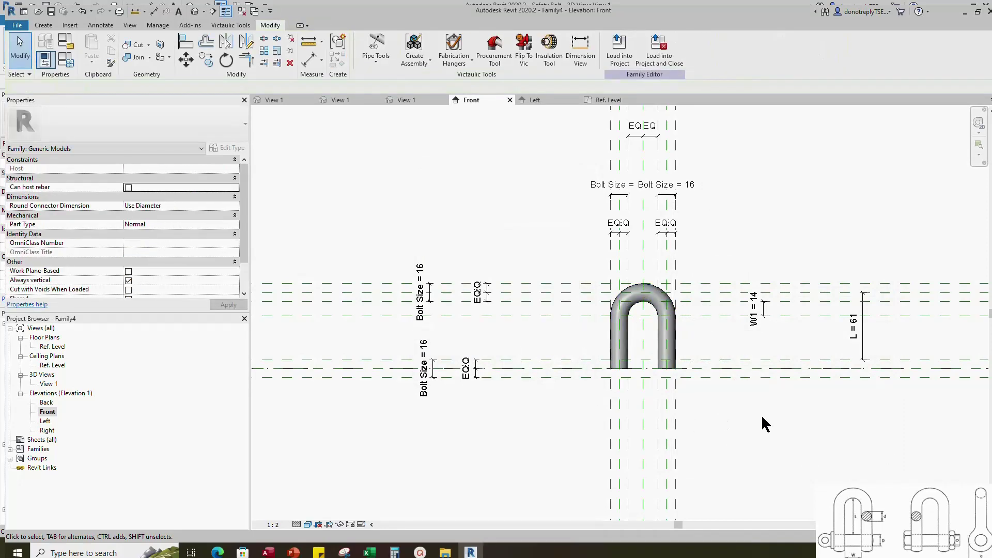
In the Ref. Level floor plan, place reference planes offset 20 mm on both sides of the Center (Front/Back) plane
click(613, 101)
click(457, 347)
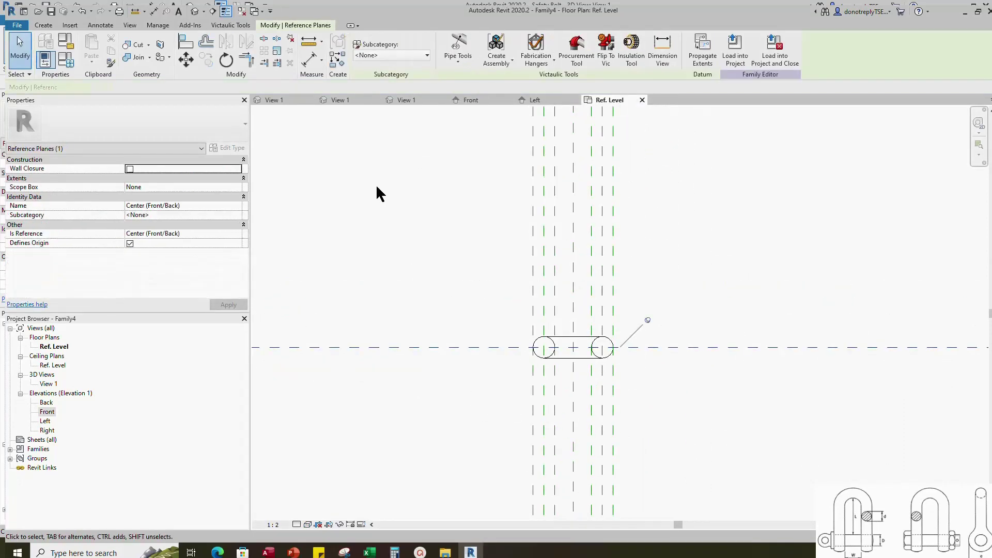
click(337, 58)
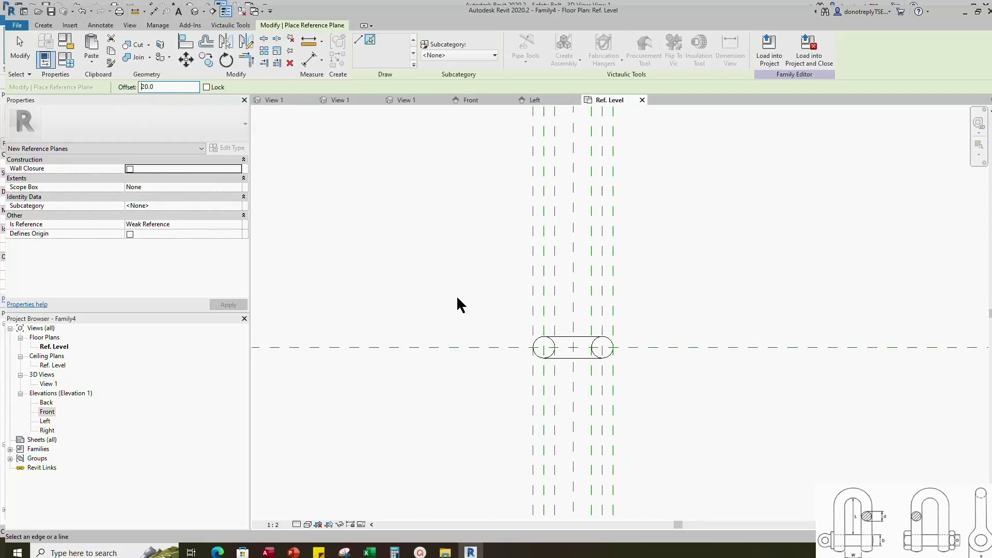
click(445, 343)
click(439, 349)
scroll(592, 352, down, 2)
Dimension the two offset planes and the Center (Front/Back) plane in one string and constrain the spacing as equal
click(309, 59)
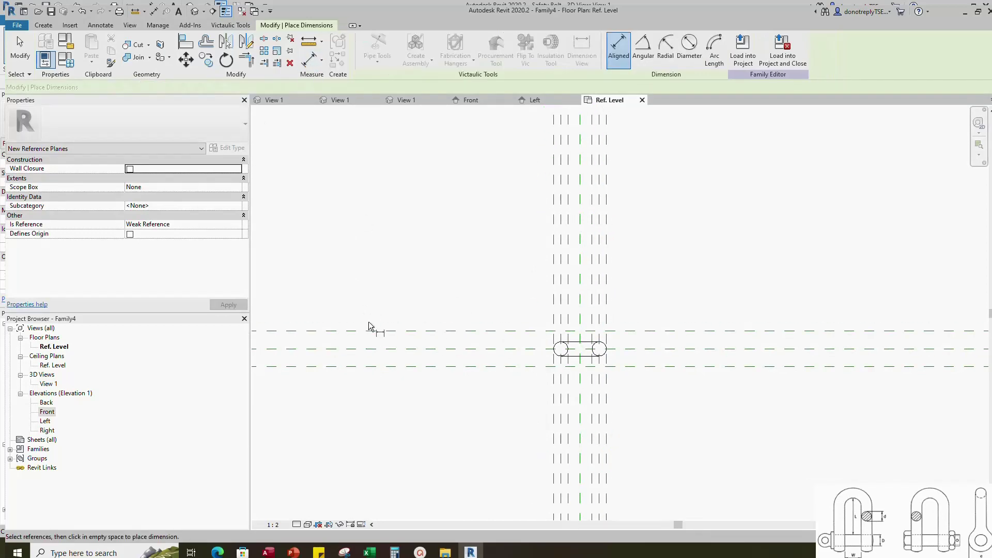
click(373, 330)
click(377, 349)
click(372, 366)
click(372, 361)
click(349, 348)
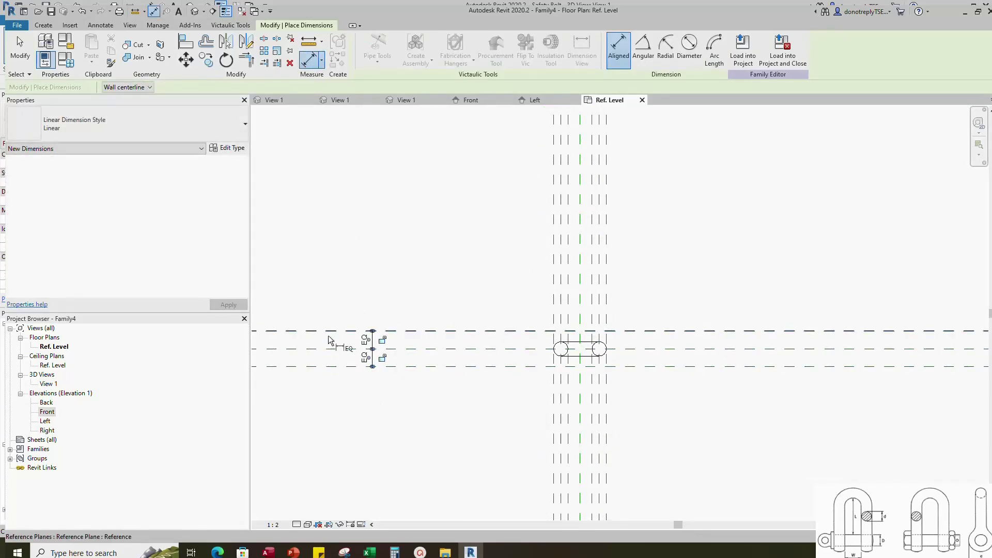
Dimension the overall distance between the two offset planes and label it with a new instance parameter named E
click(328, 334)
click(315, 367)
click(327, 395)
key(Escape)
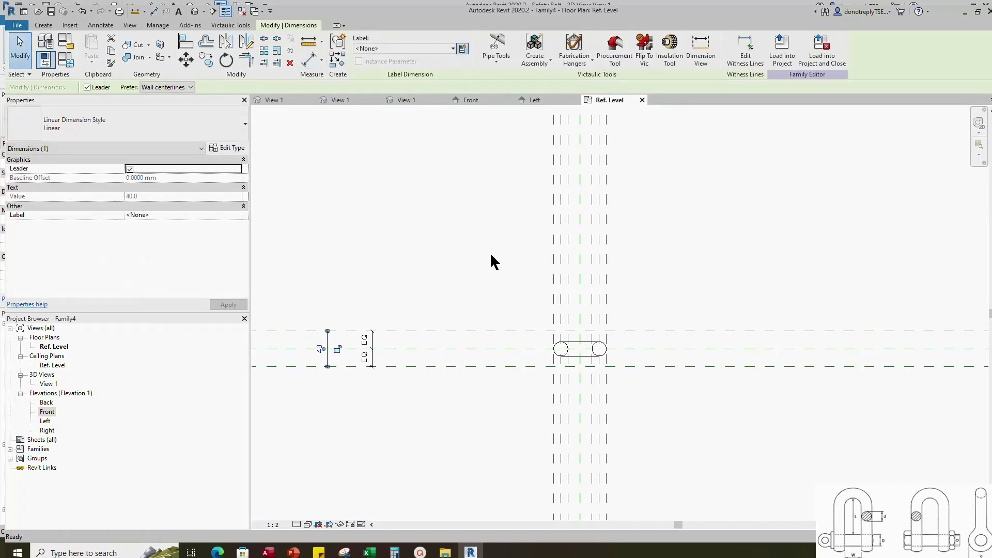
click(462, 49)
click(702, 325)
text(E)
click(794, 348)
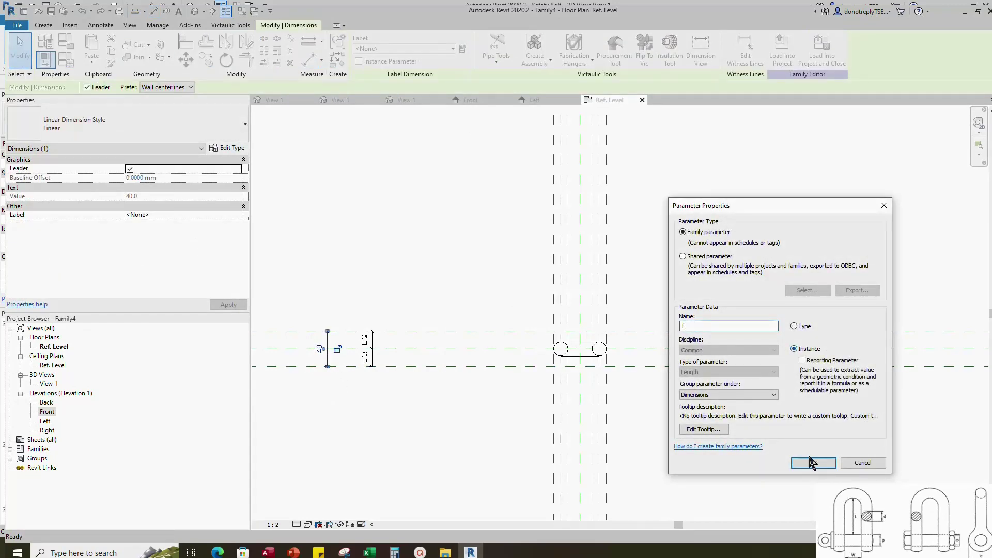
click(812, 463)
click(471, 402)
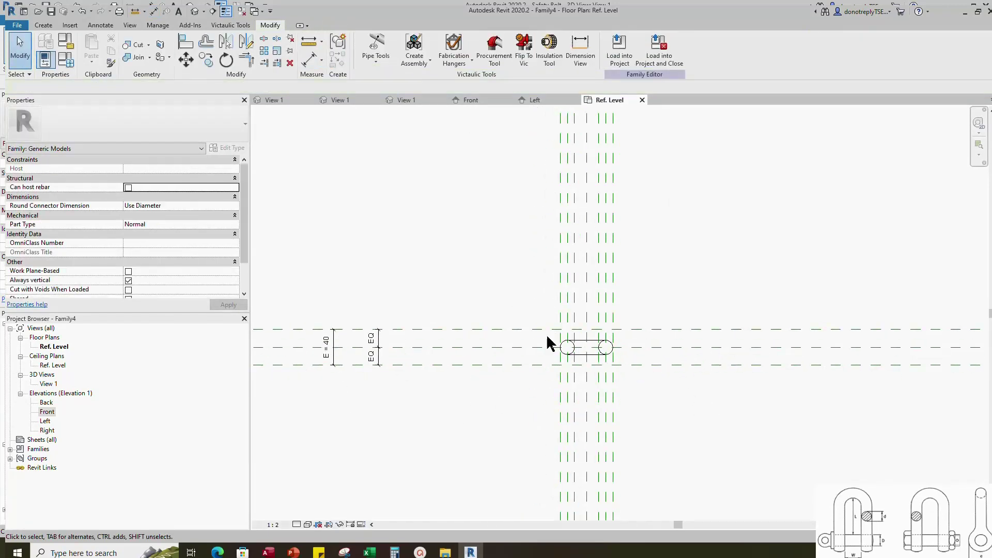
Place a reference plane offset 8 mm inward from the upper offset plane, towards the Center (Front/Back) plane
key(r)
key(p)
click(370, 40)
double_click(144, 86)
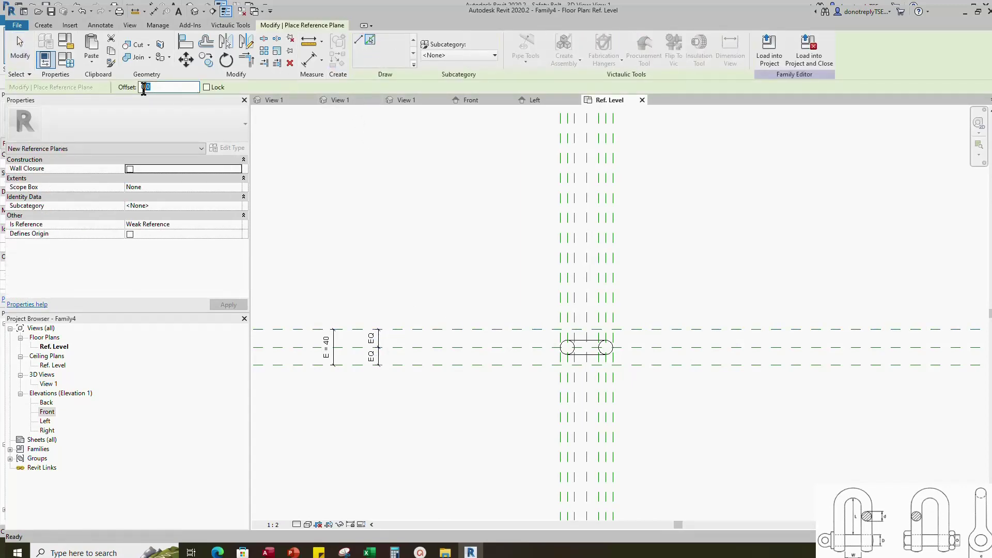
text(8)
scroll(507, 342, up, 3)
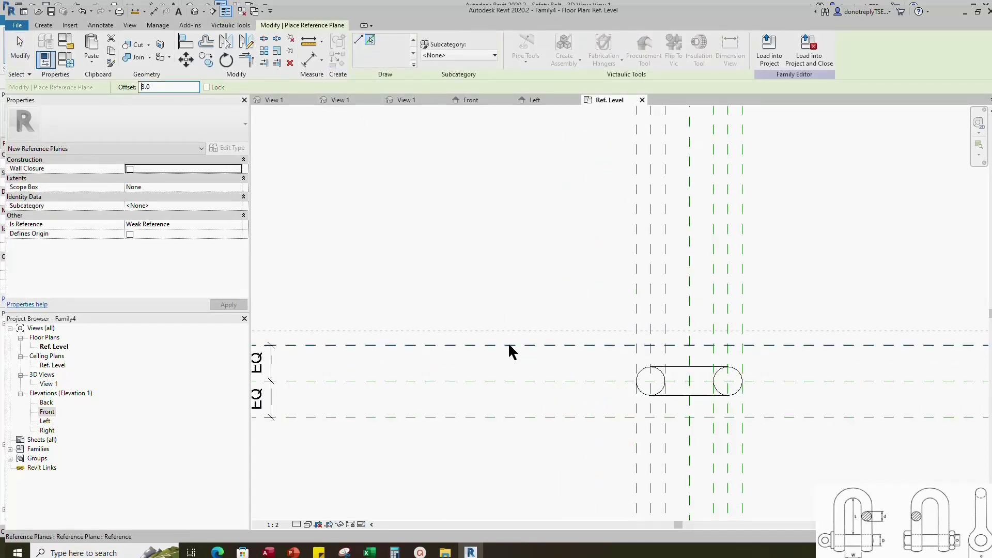
Dimension the gap between the upper offset plane and the inner plane below it, and label it with Bolt Radius
click(314, 67)
click(425, 360)
click(426, 345)
click(427, 338)
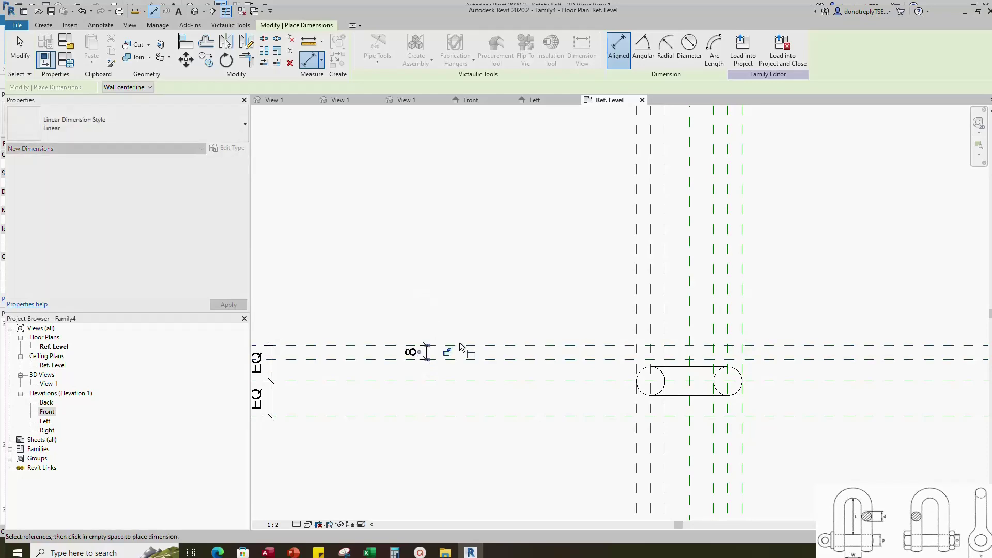
key(Escape)
key(Escape)
click(425, 352)
click(238, 215)
click(149, 238)
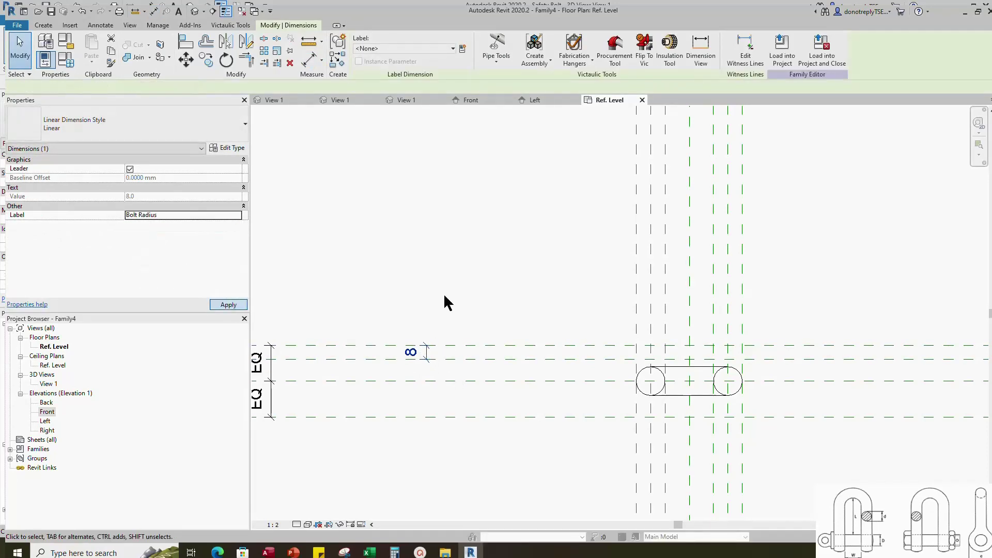
scroll(443, 293, down, 2)
click(715, 403)
Start a Revolve and sketch a 16 by 20 mm rectangle from the upper plane to the center plane across the left shackle leg
scroll(715, 403, up, 1)
click(44, 25)
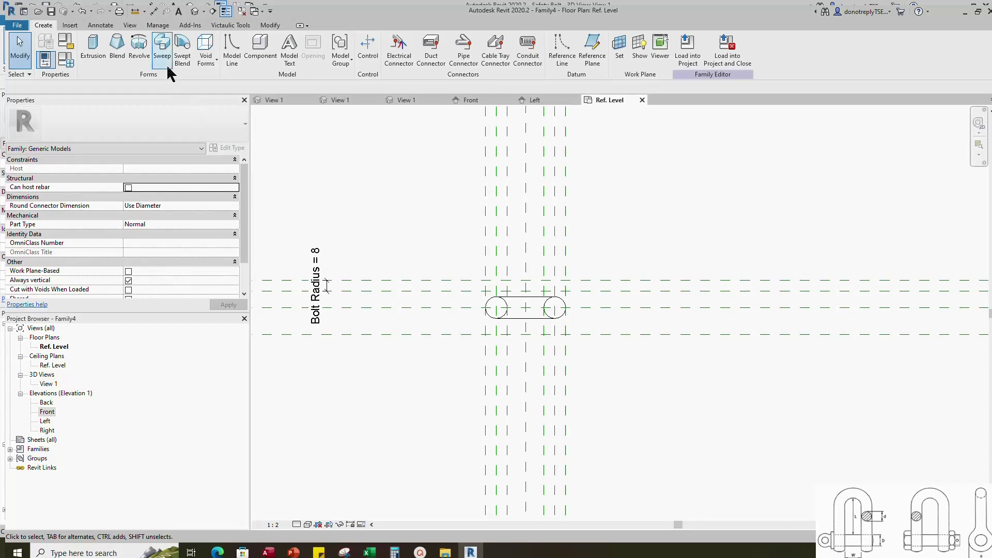
click(141, 46)
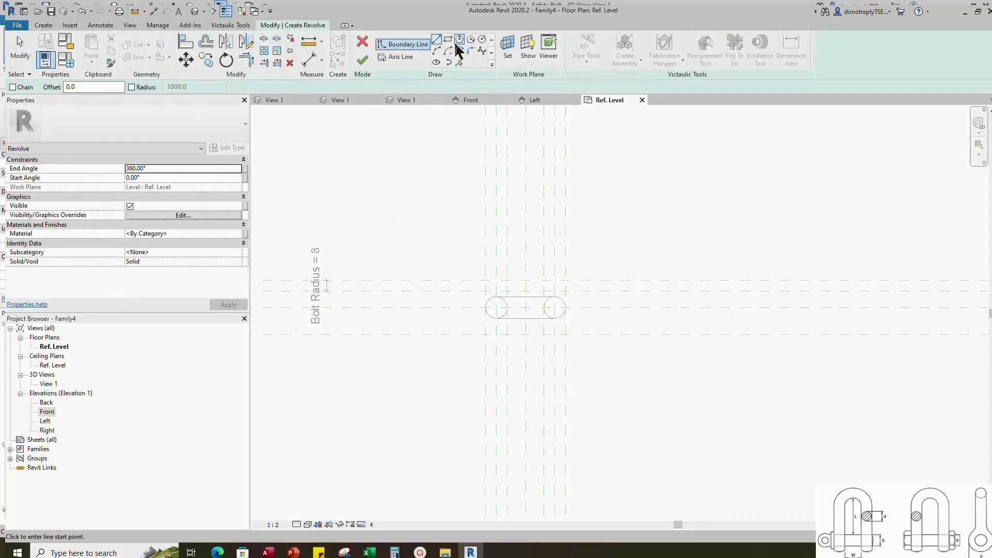
click(447, 40)
scroll(492, 273, up, 4)
click(445, 193)
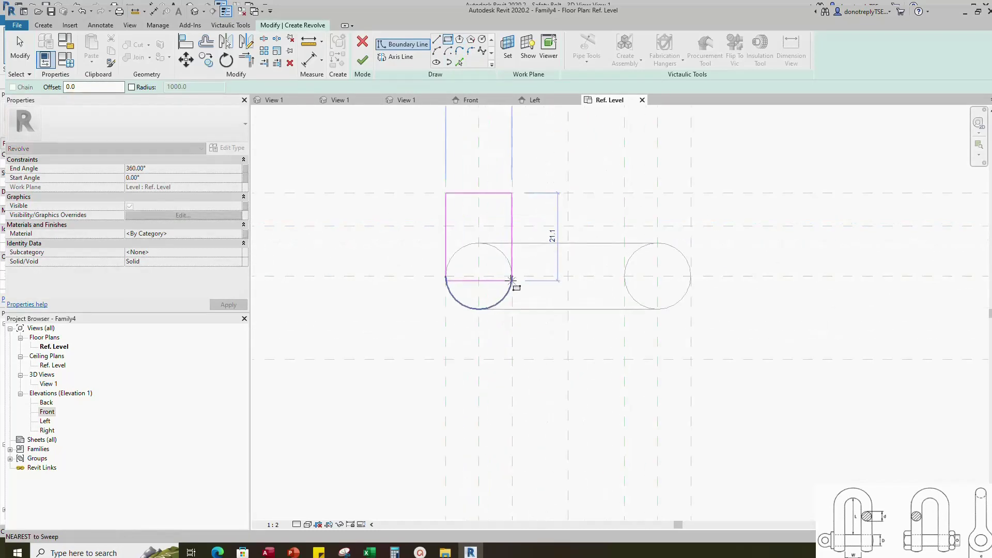
click(512, 277)
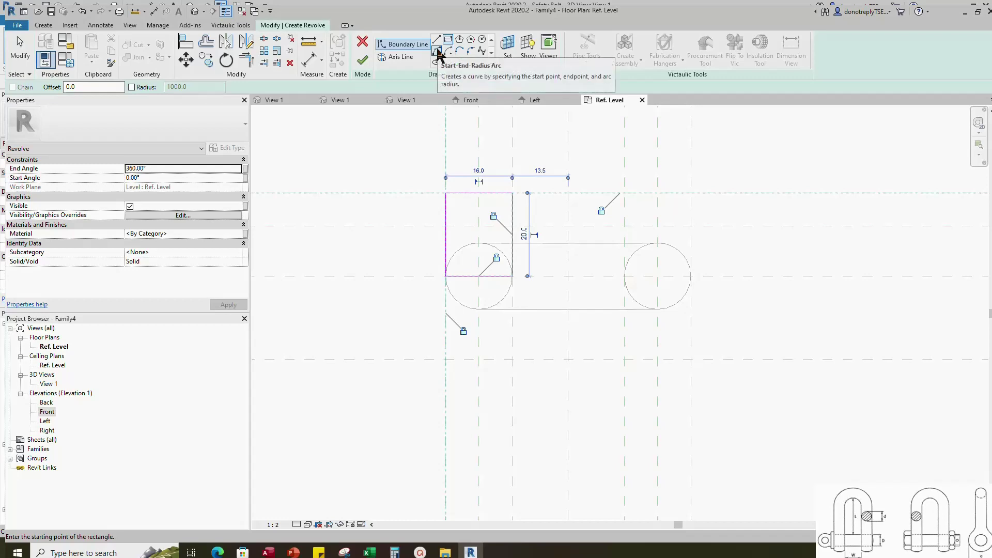
Draw an 8 mm radius arc across the rectangle's width, with its ends on the inner reference plane and its crest at the upper edge
click(437, 53)
click(445, 226)
click(512, 225)
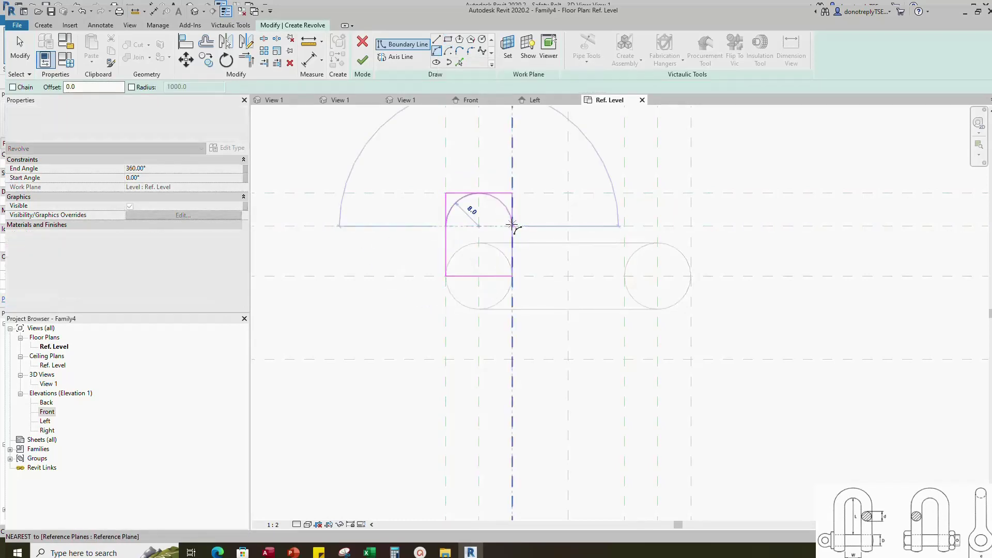
click(512, 226)
key(Escape)
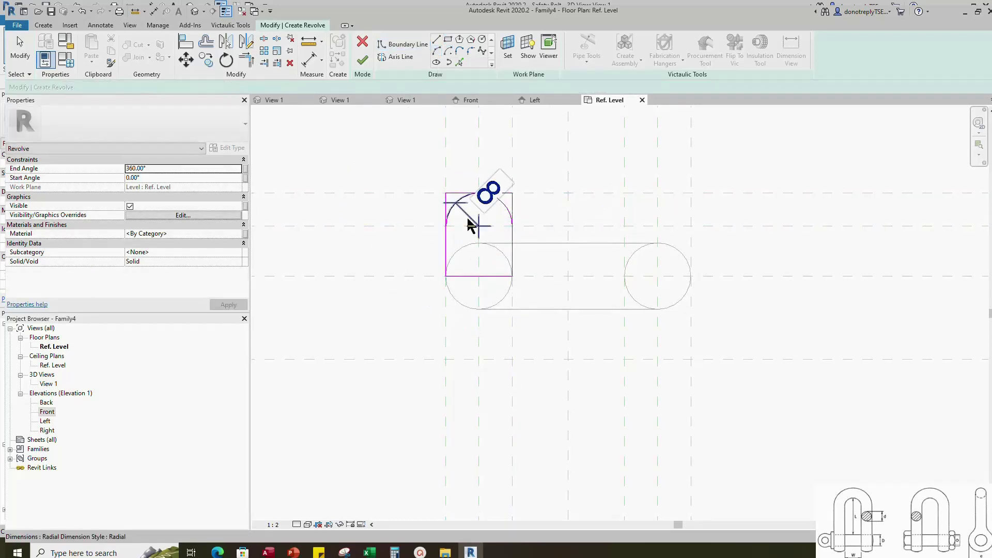
Label the arc's radius dimension with the Bolt Radius parameter
click(471, 225)
click(243, 206)
click(160, 231)
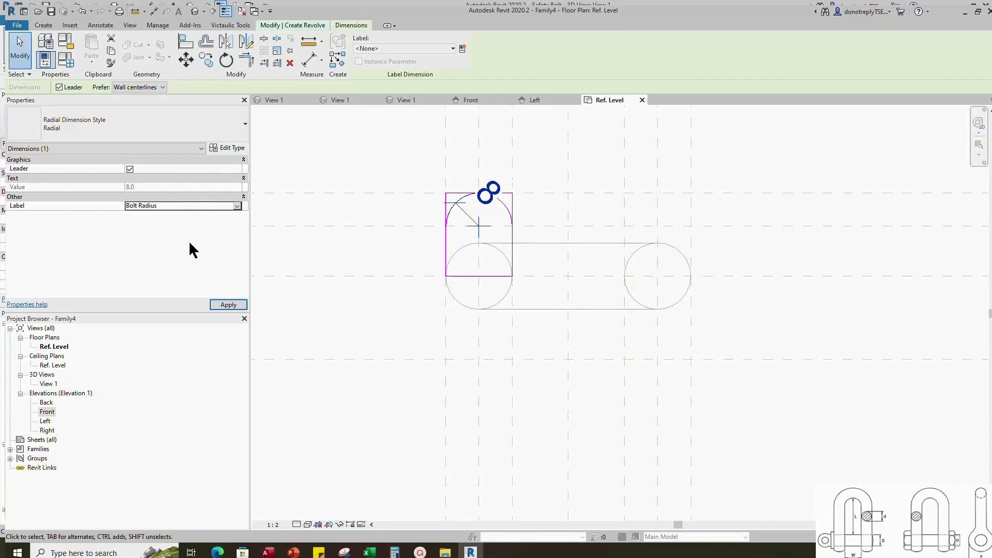
click(335, 305)
Delete the rectangle's upper edge and trim its side edges to the ends of the arc
click(450, 193)
key(Delete)
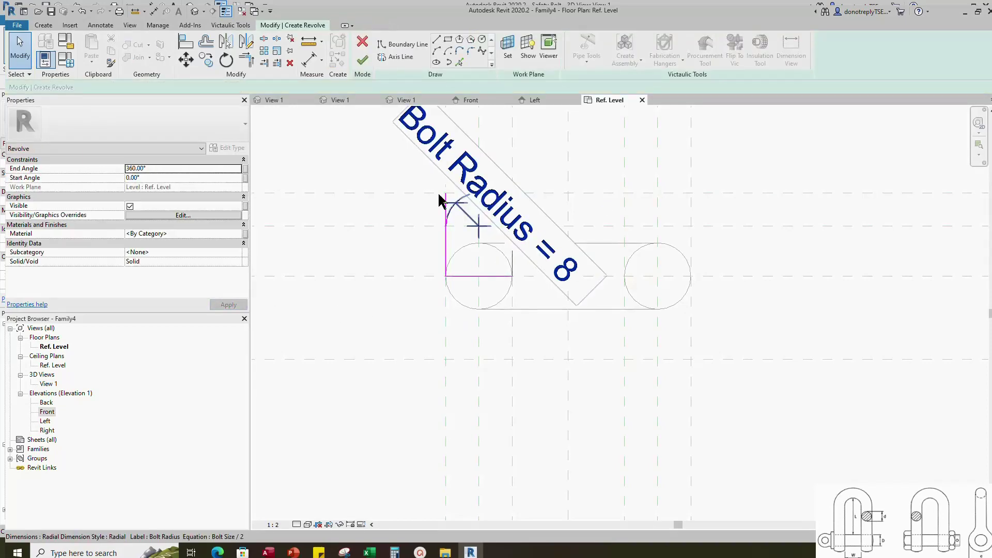
click(246, 62)
scroll(515, 277, down, 3)
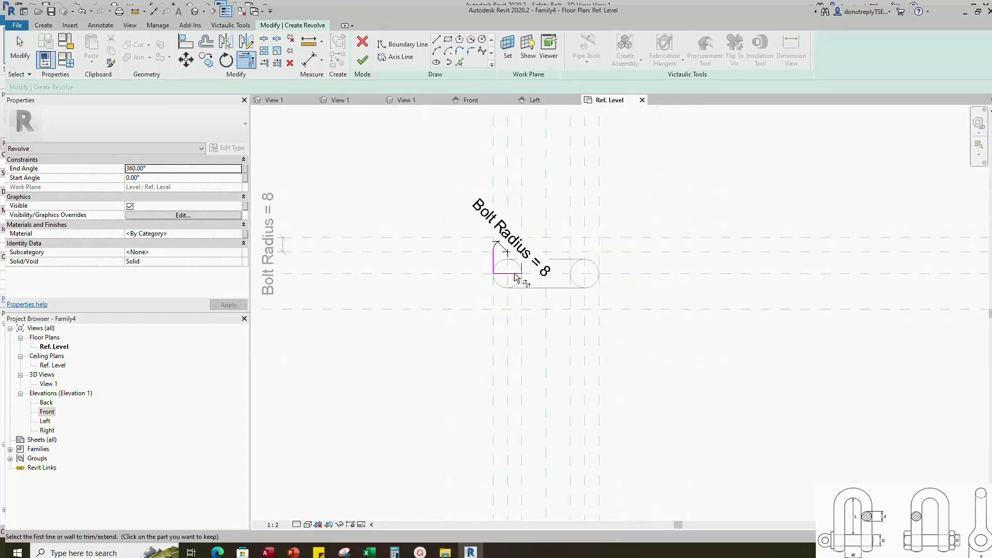
Pick the Center (Front/Back) plane as the axis line and finish the revolve
click(398, 57)
click(448, 39)
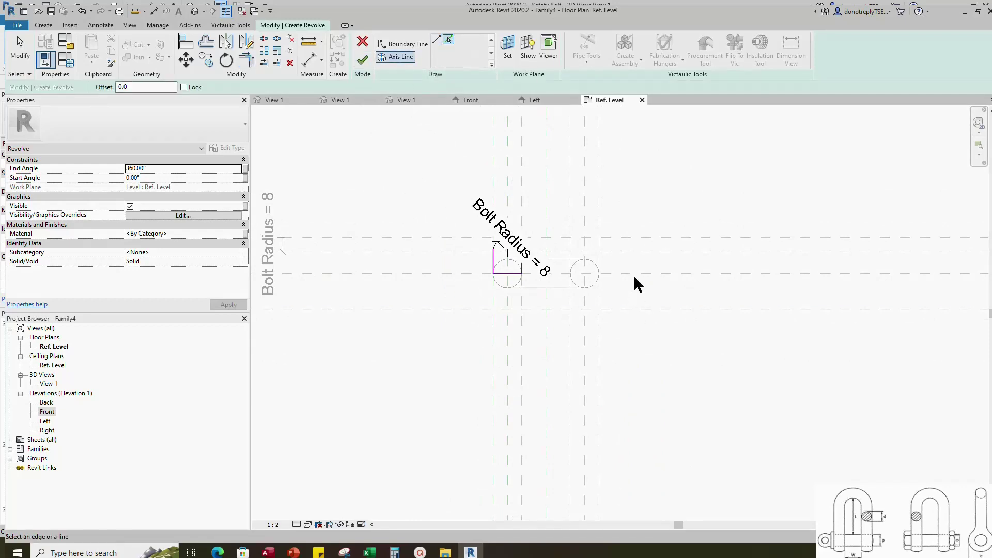
click(636, 273)
click(362, 60)
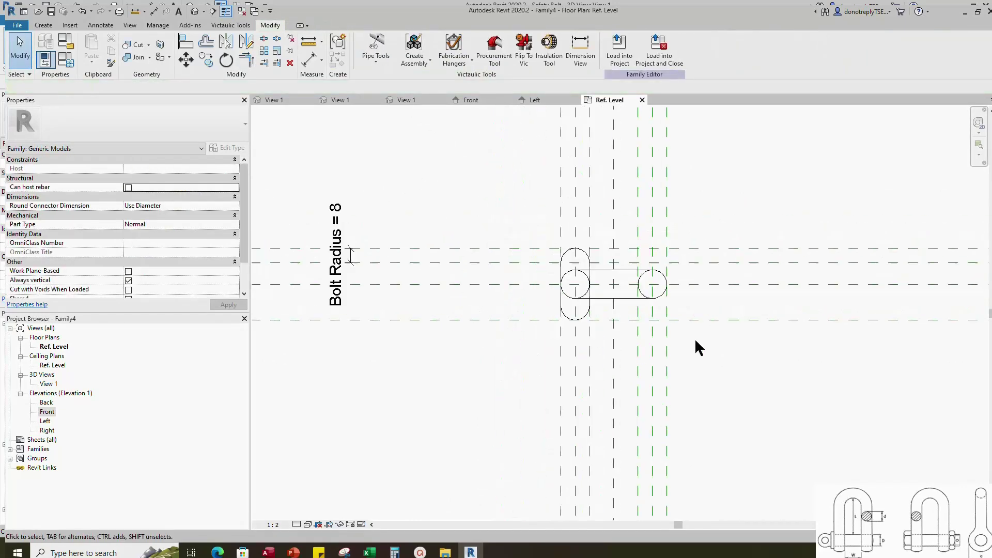
Open the family types and copy the size_lookup formula of parameter L
click(45, 59)
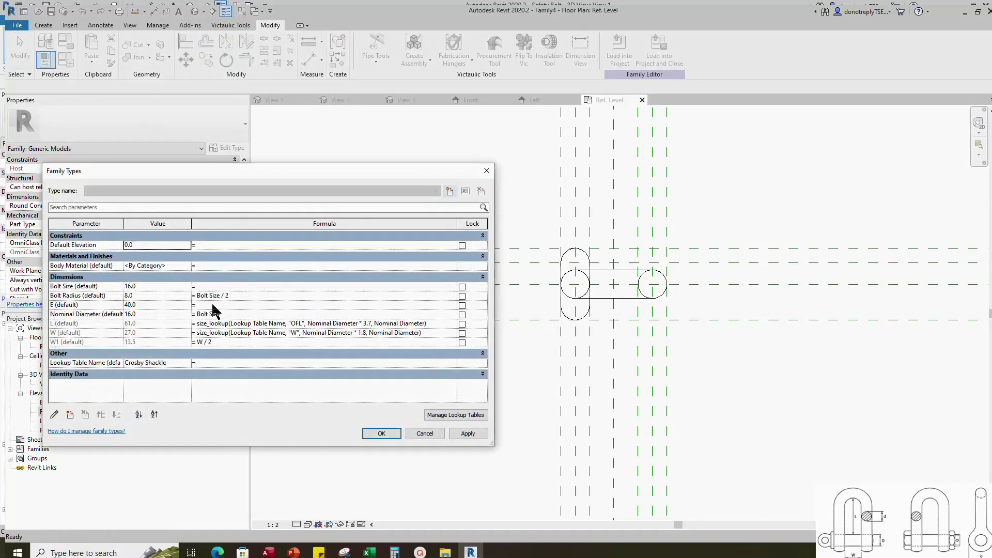
click(199, 333)
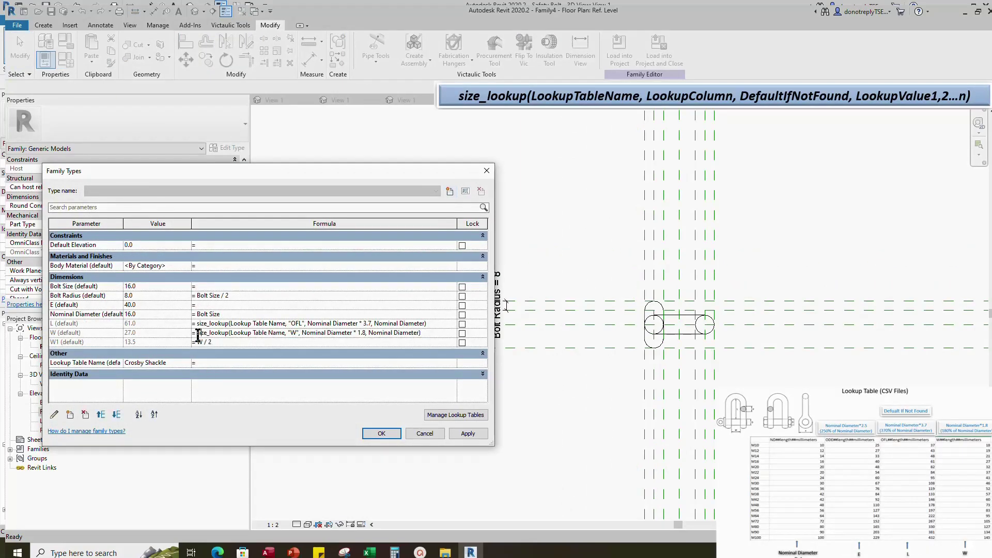
drag(198, 333, 408, 335)
drag(197, 323, 434, 328)
key(ctrl+c)
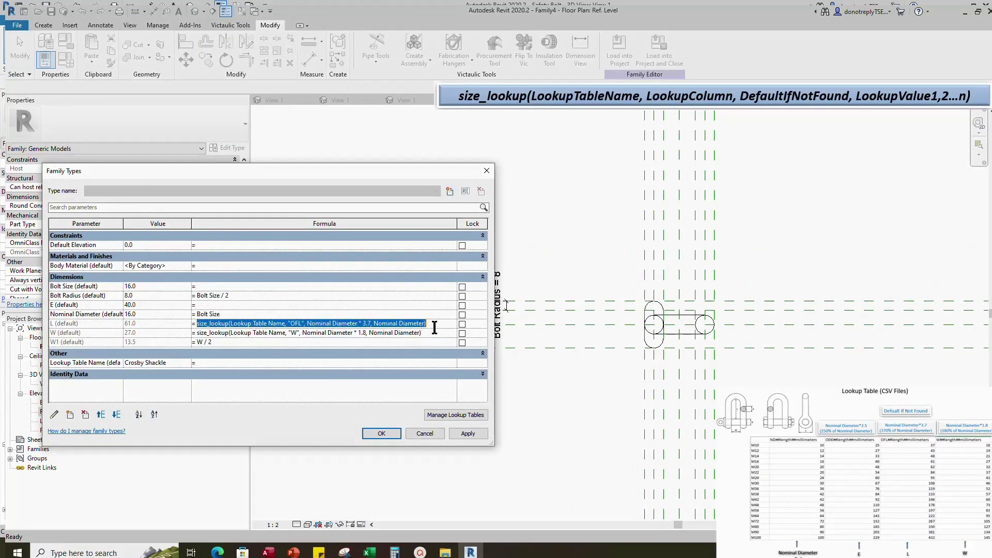
Move parameter E below Nominal Diameter in the parameter list and paste the copied size_lookup formula as its formula
click(118, 305)
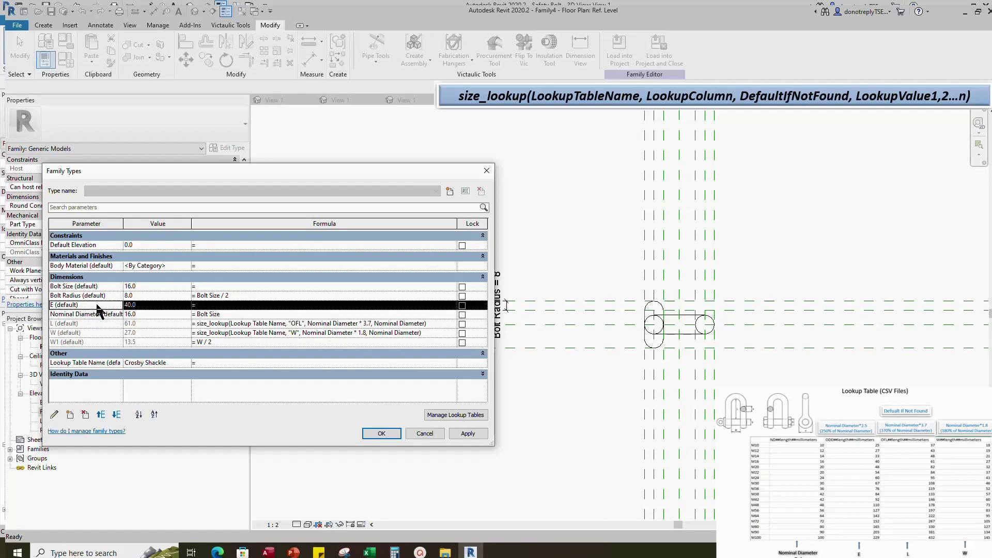
click(117, 415)
click(202, 315)
key(ctrl+v)
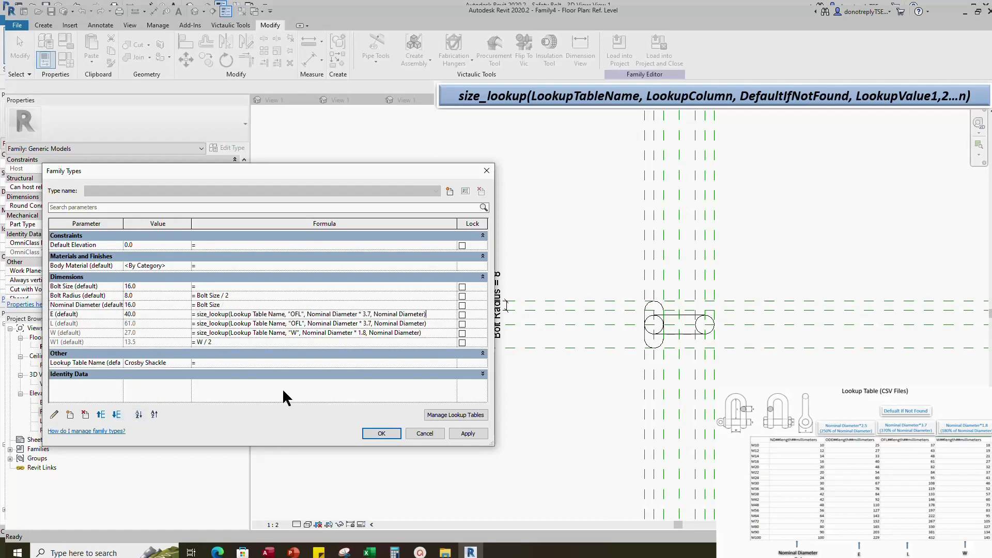
Change E's formula to look up column "ODE" with the default Nominal Diameter * 2.5, and apply it
key(BackSpace)
key(BackSpace)
key(BackSpace)
text(ODG)
key(BackSpace)
text(E)
click(372, 314)
key(BackSpace)
key(BackSpace)
key(BackSpace)
text(2.5)
click(467, 433)
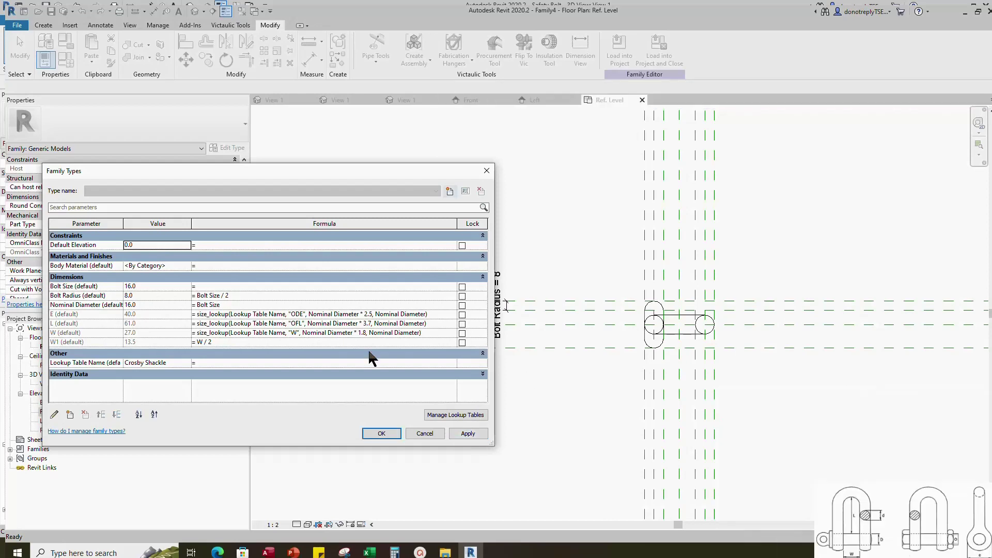
Test the family with a Bolt Size of 10, set it back to 16 and accept the family types
click(132, 286)
text(10)
click(468, 433)
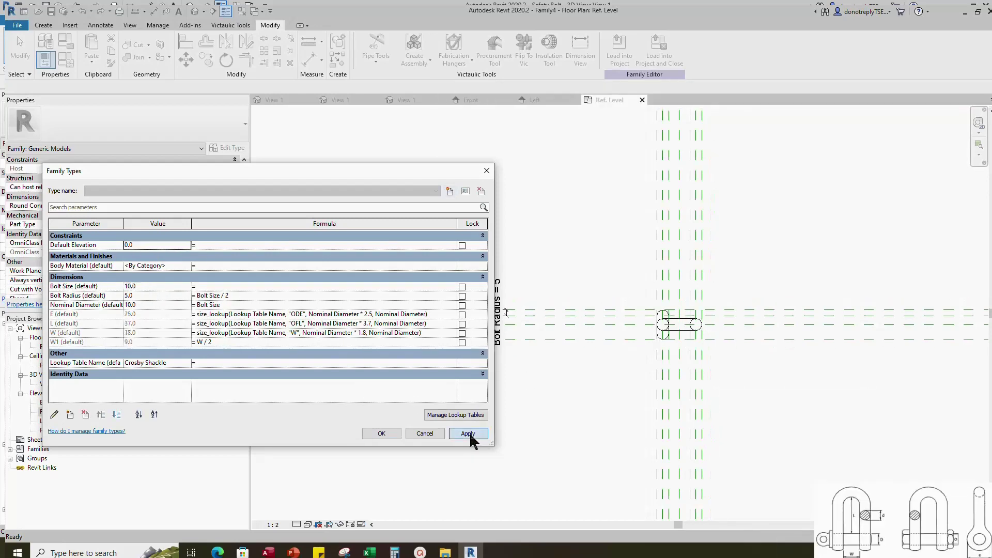
click(128, 286)
text(16)
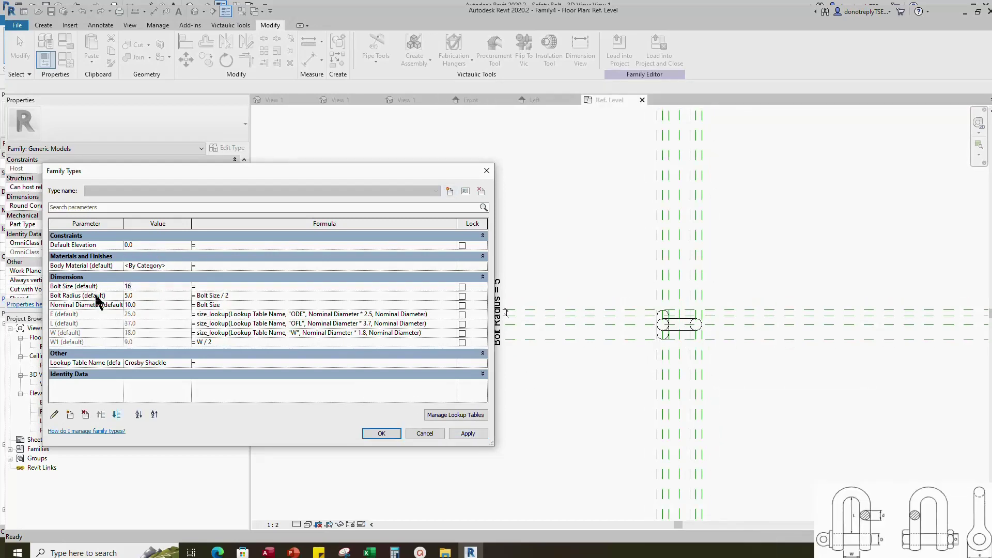
click(381, 433)
Start a solid revolve and draw a 16 by 20 rectangular boundary over the right leg end, locking it to the reference planes
scroll(837, 397, up, 2)
click(43, 24)
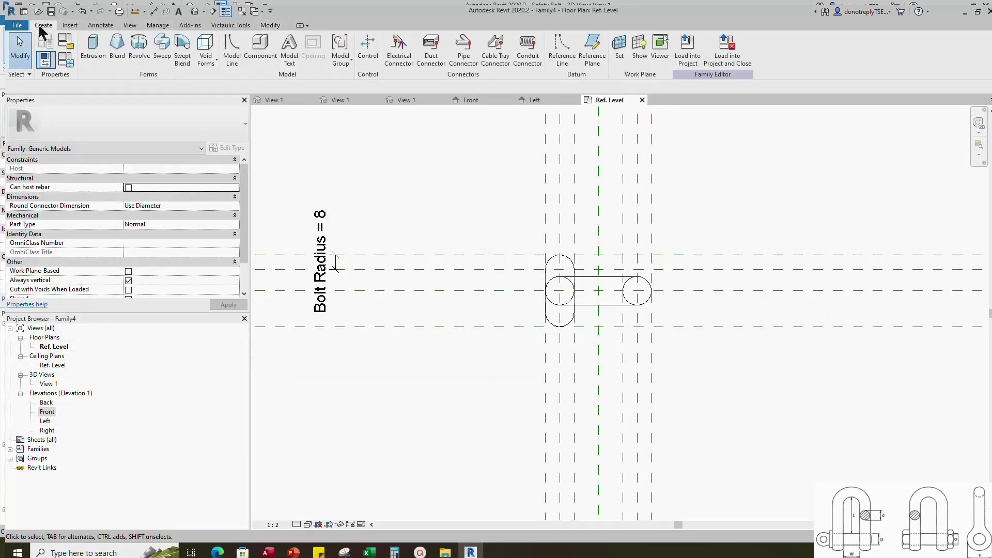
click(138, 49)
click(452, 44)
scroll(649, 304, up, 1)
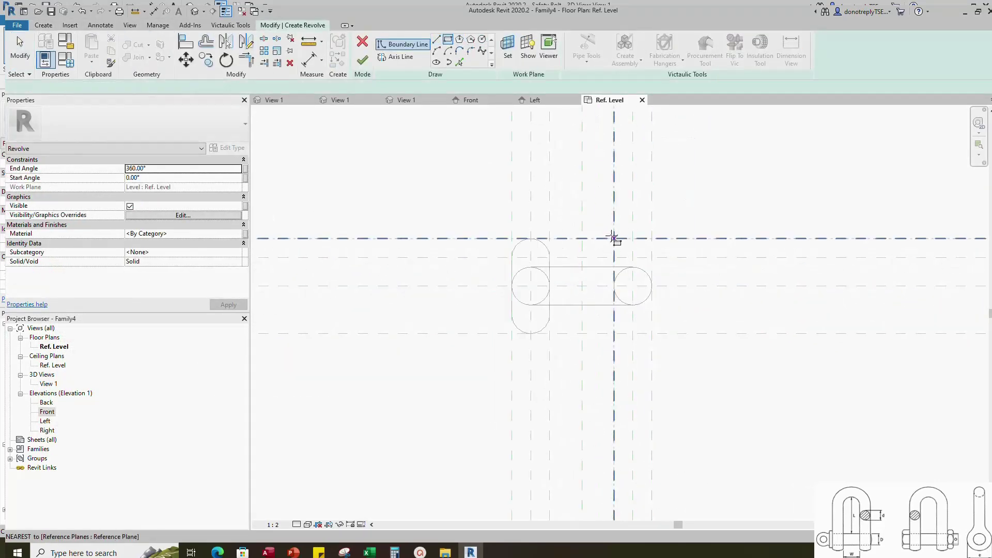
click(613, 237)
scroll(648, 274, up, 2)
click(655, 291)
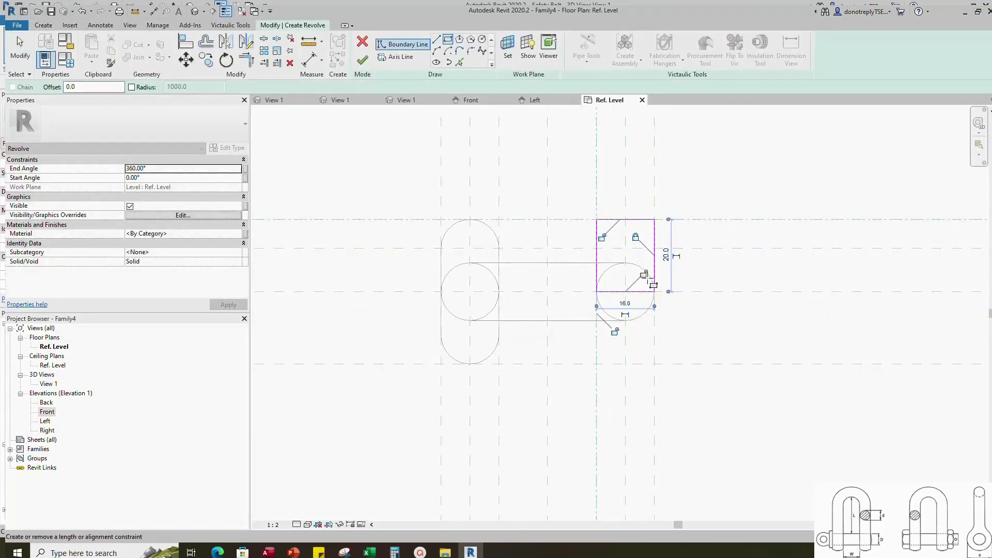
click(601, 237)
Draw a semicircular arc of radius 8 between the rectangle's side edges, touching its upper edge
click(437, 50)
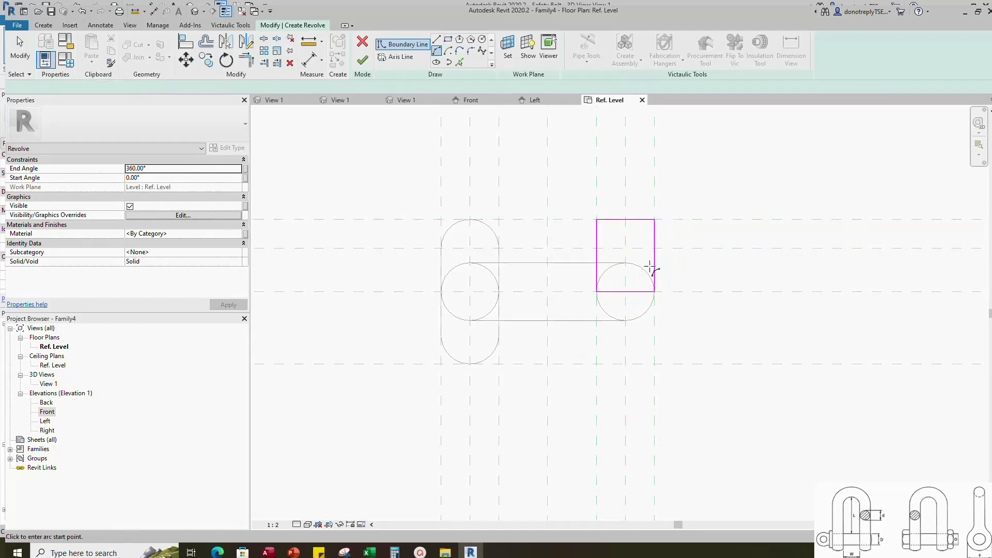
click(597, 248)
click(654, 248)
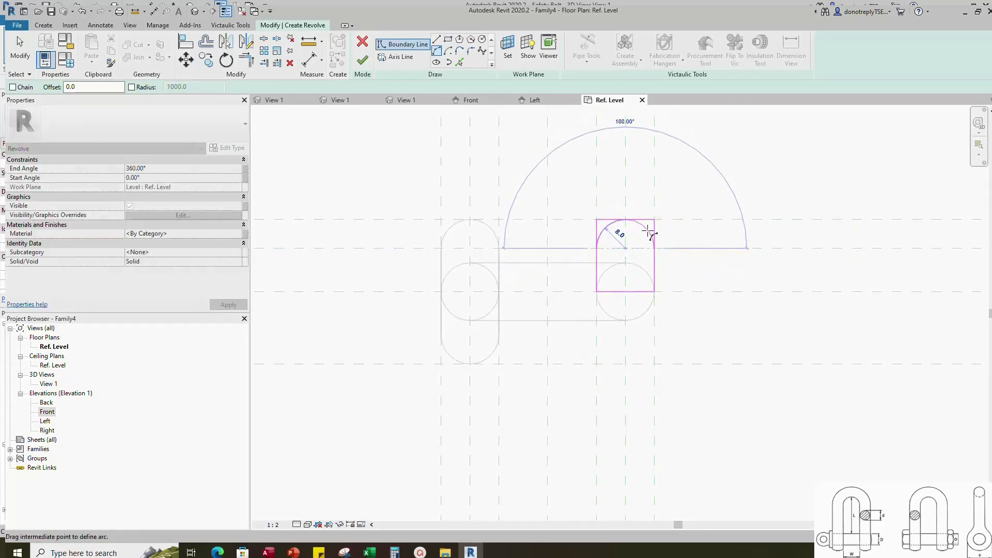
click(643, 227)
key(Escape)
key(Escape)
Make the new arc's radius dimension permanent and label it with the Bolt Radius parameter
click(612, 242)
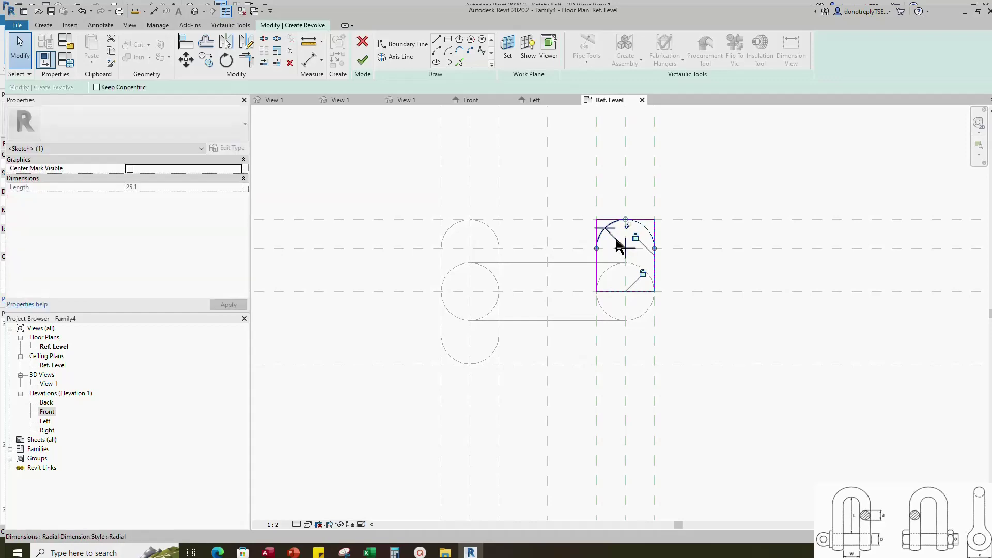
click(616, 239)
click(237, 206)
click(152, 222)
click(736, 299)
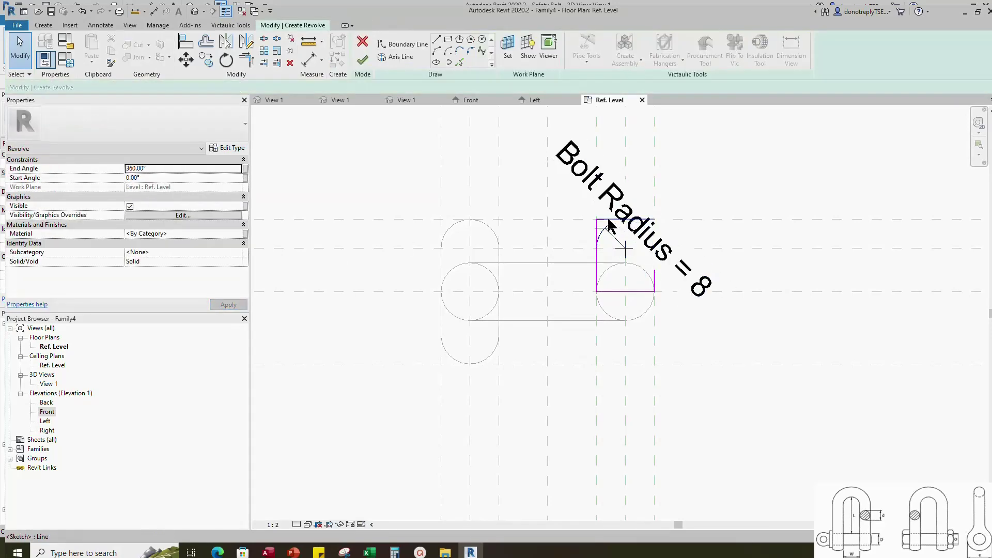
Remove the right rectangle's upper edge and trim its side edges to the ends of the arc
click(246, 60)
click(655, 260)
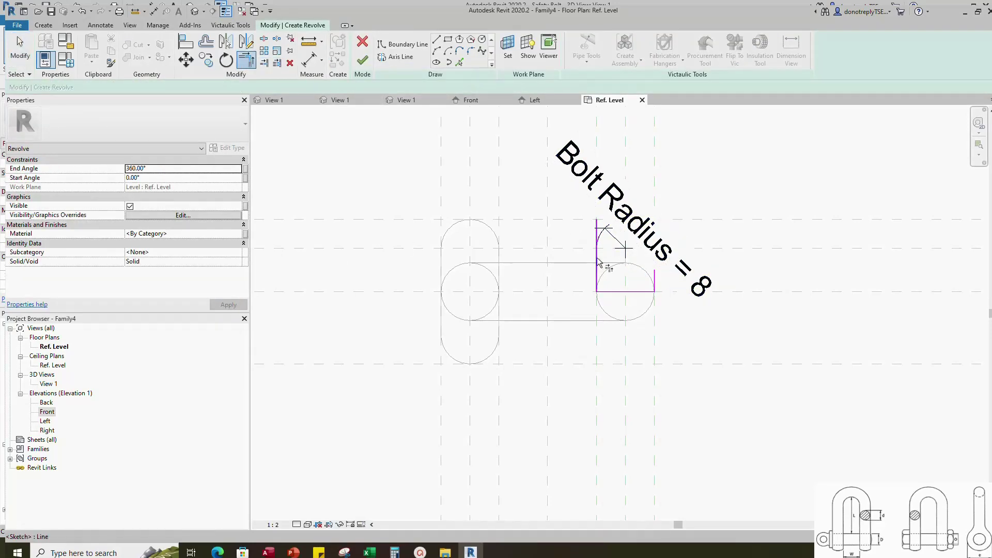
click(597, 261)
click(605, 228)
scroll(666, 279, down, 1)
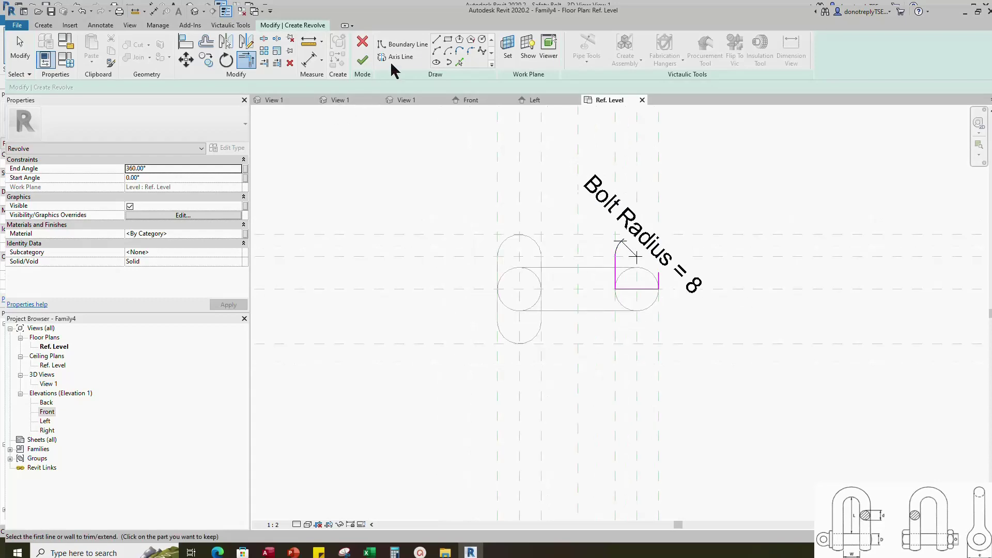
Pick the Center (Front/Back) plane as the revolve's axis line and finish the right leg end
click(397, 57)
click(448, 40)
click(738, 288)
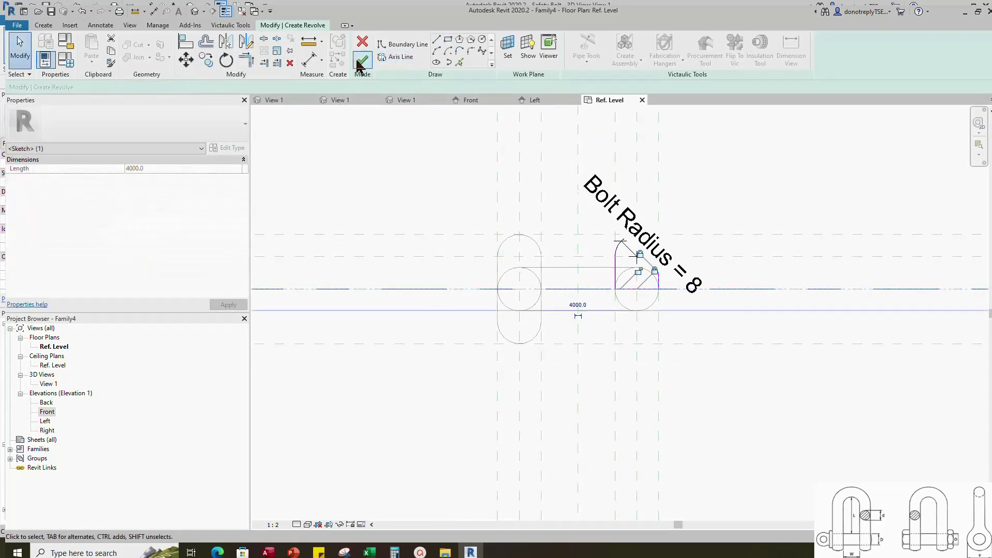
click(362, 60)
scroll(705, 196, down, 1)
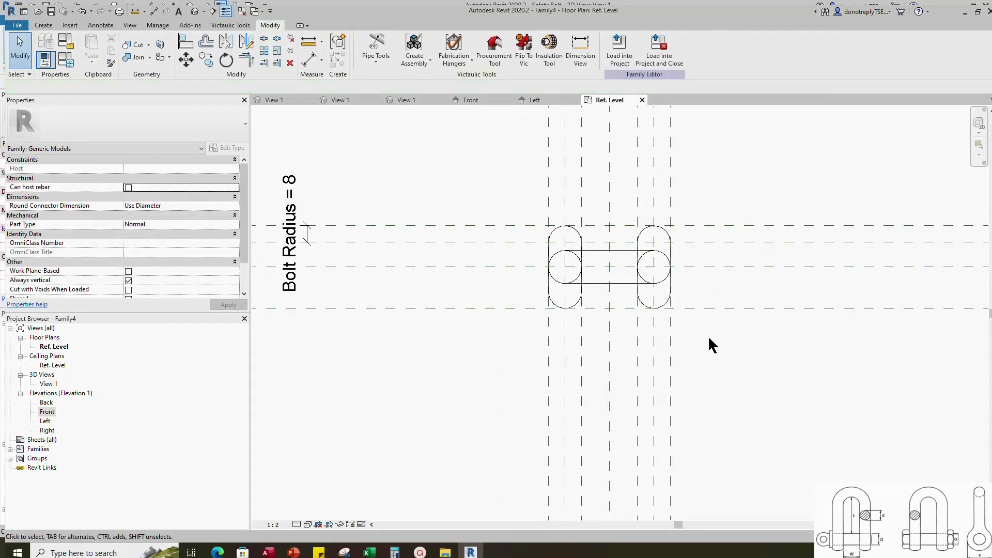
scroll(797, 370, down, 1)
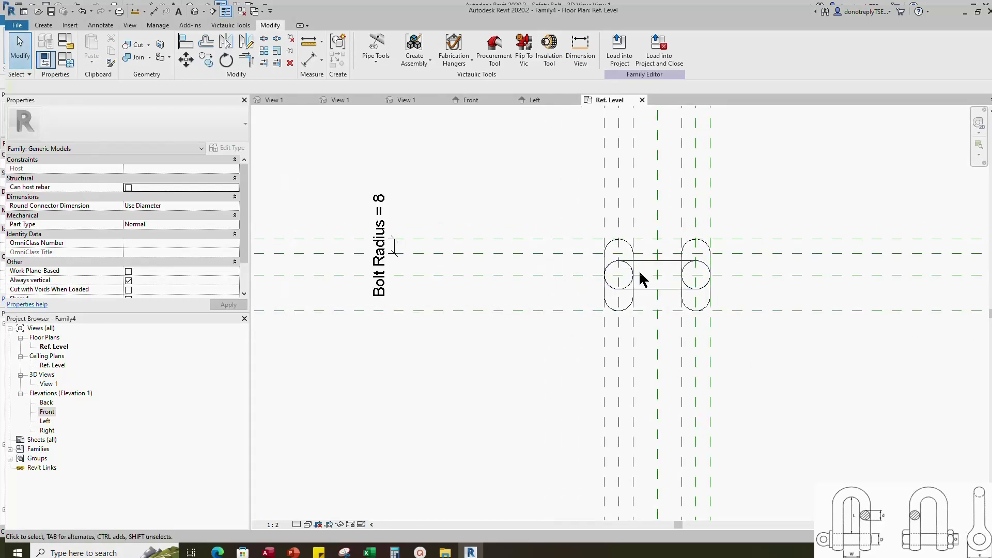
Open the Front elevation and test the shackle with a Bolt Size of 10, restoring it to 16
click(479, 101)
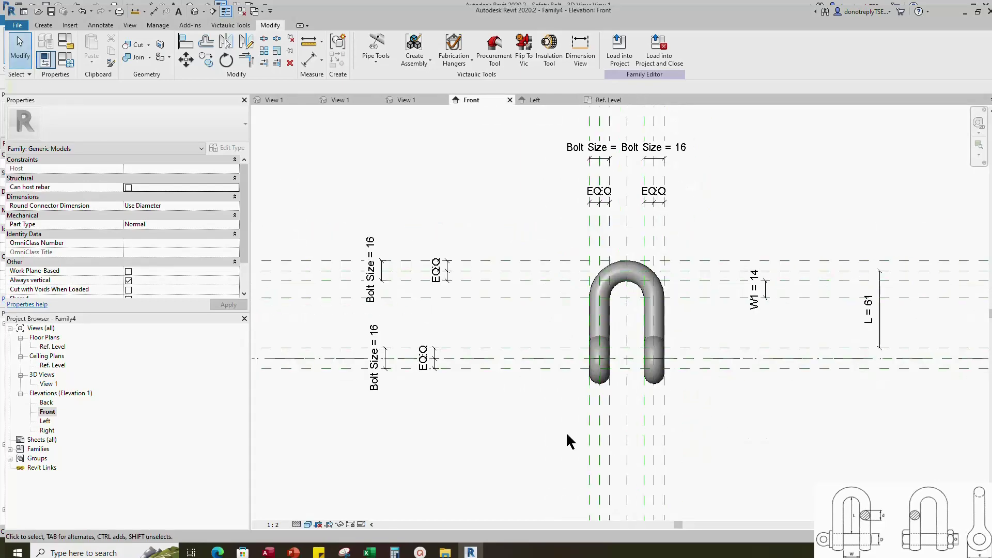
click(66, 59)
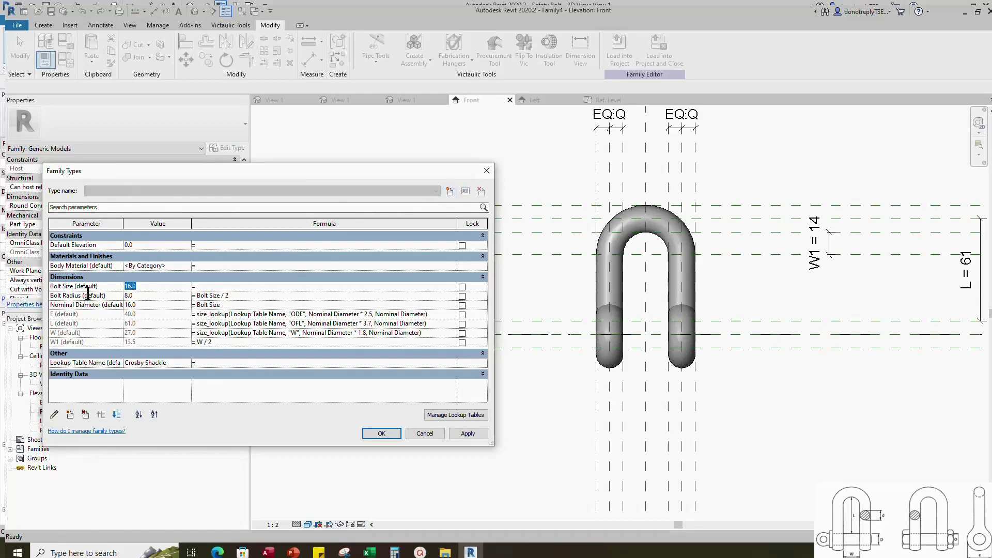
click(467, 433)
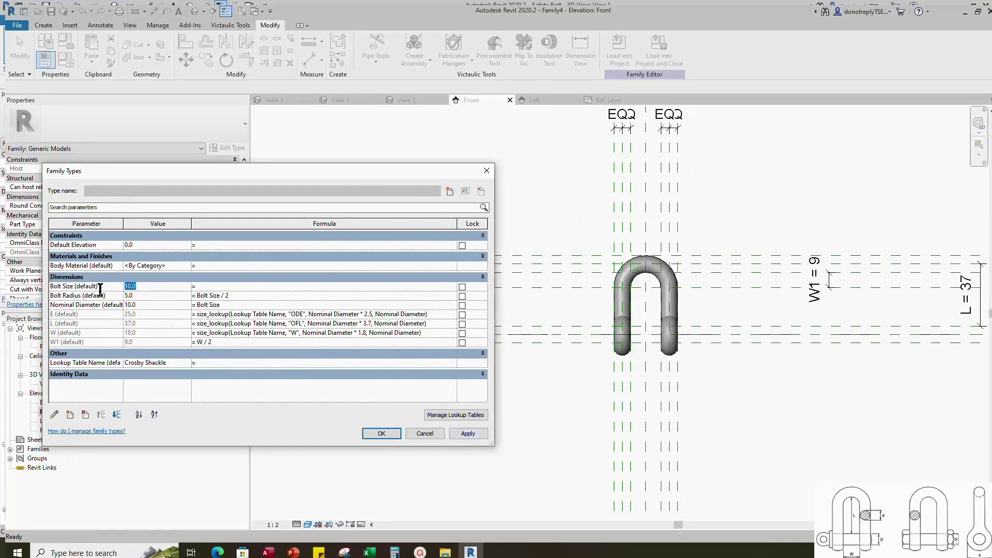
click(381, 433)
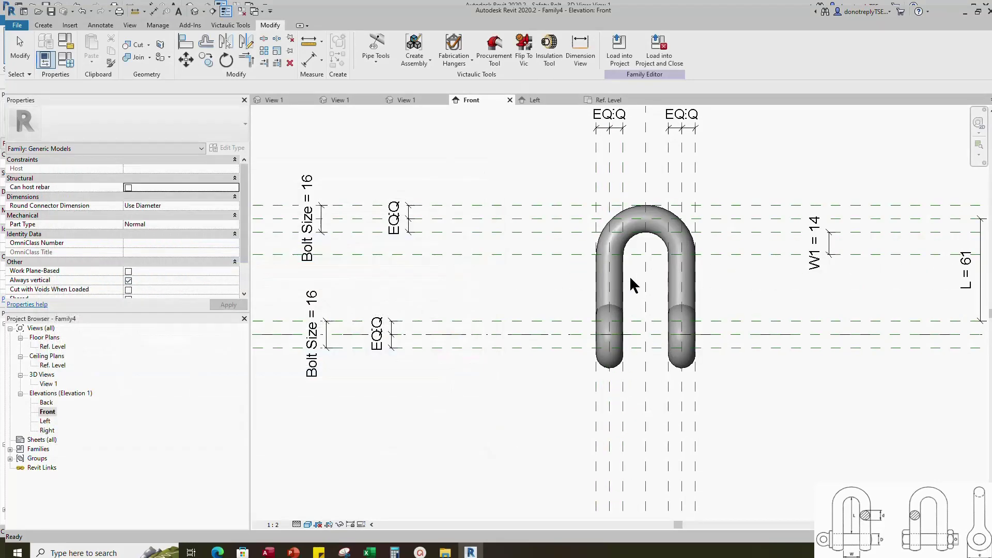
Try to join the swept body with the two revolved leg ends
drag(534, 159, 763, 402)
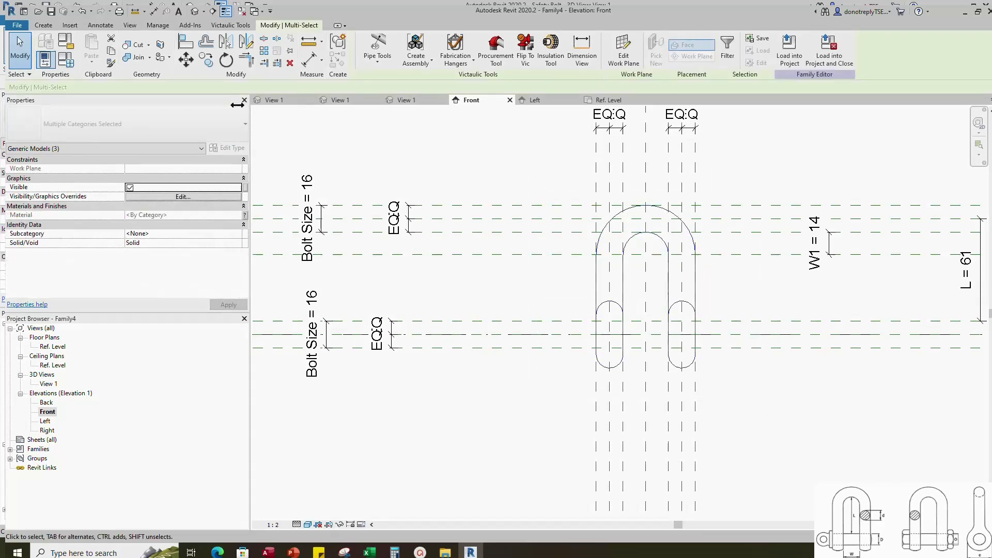
click(149, 58)
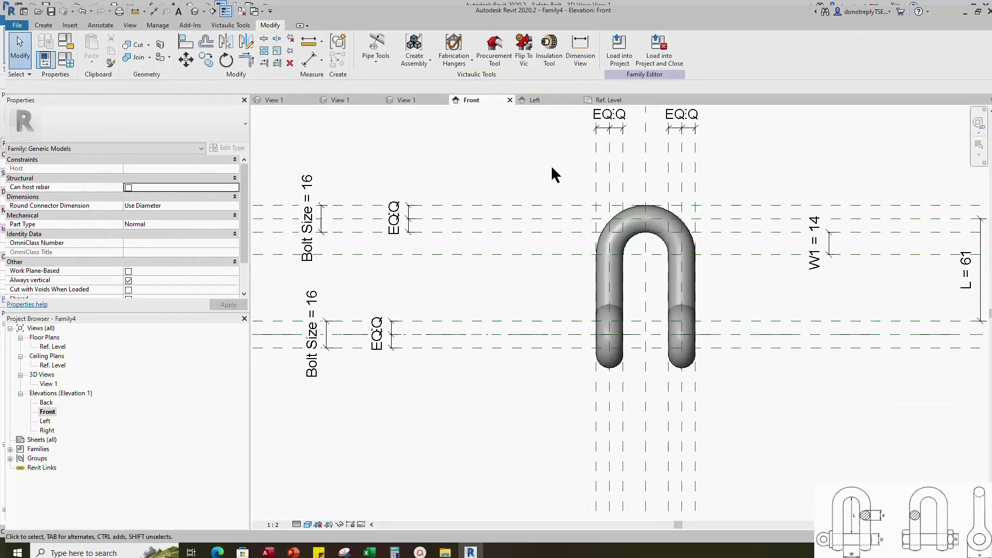
Start a void sweep in the Ref. Level plan and sketch a straight path about 59 mm long between the legs' outer faces
click(608, 100)
click(44, 25)
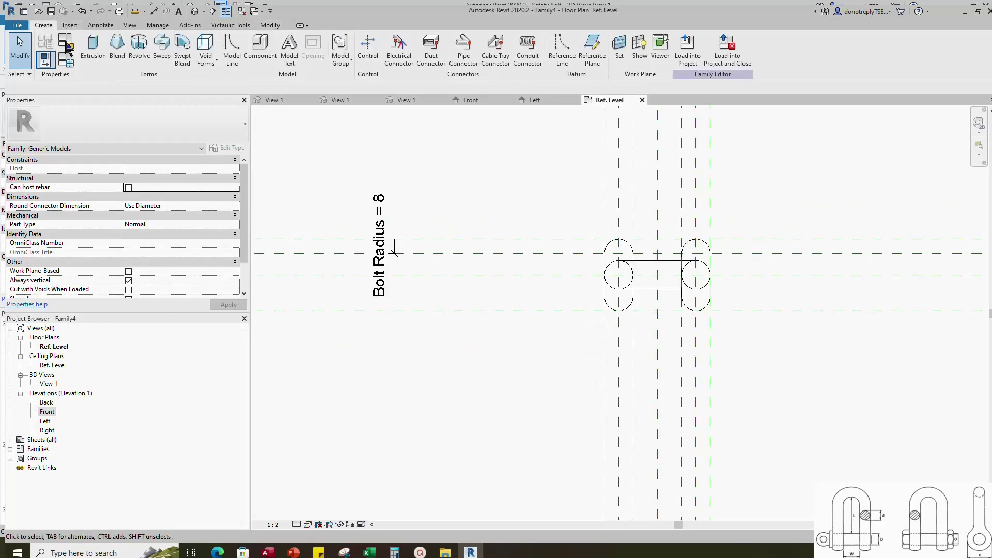
click(206, 49)
click(227, 141)
click(718, 55)
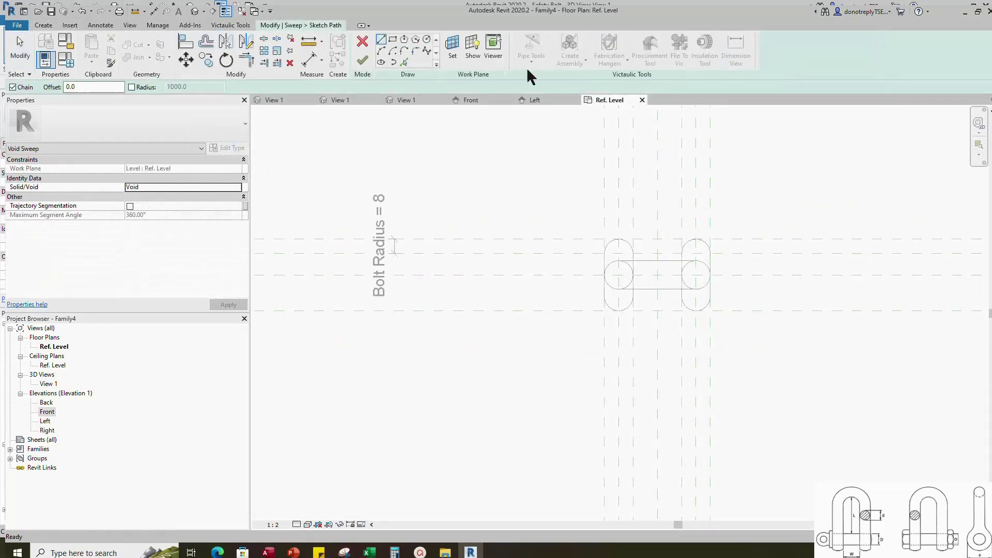
click(383, 47)
scroll(631, 291, up, 3)
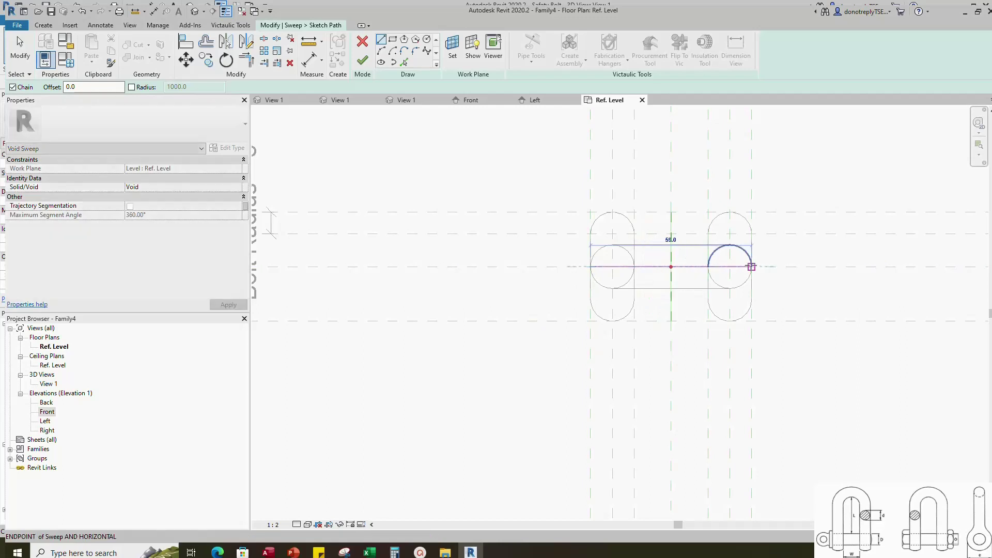
click(752, 266)
key(Escape)
key(Escape)
Align and lock the path's ends to the outer reference planes and its line to the center plane, and finish the path
click(186, 42)
click(590, 203)
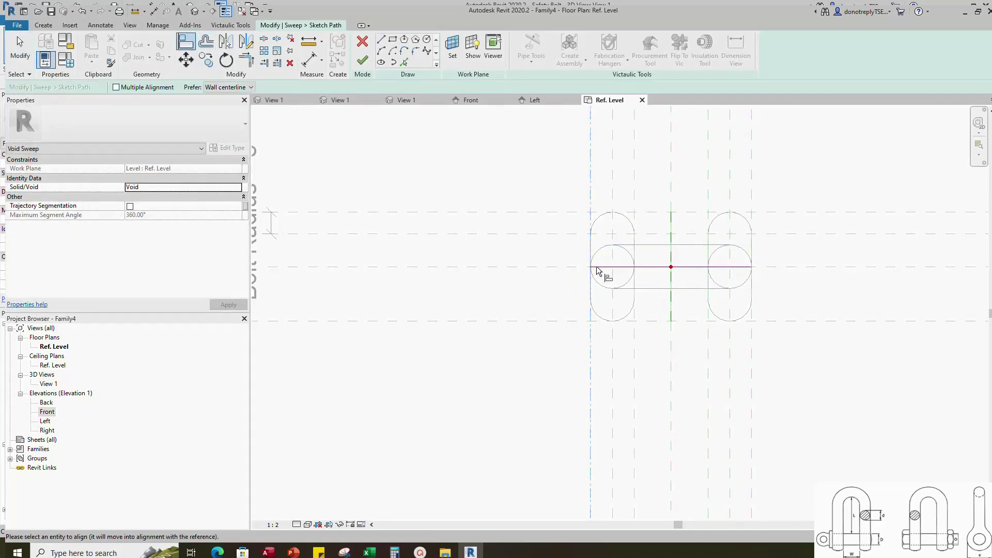
click(592, 267)
click(752, 197)
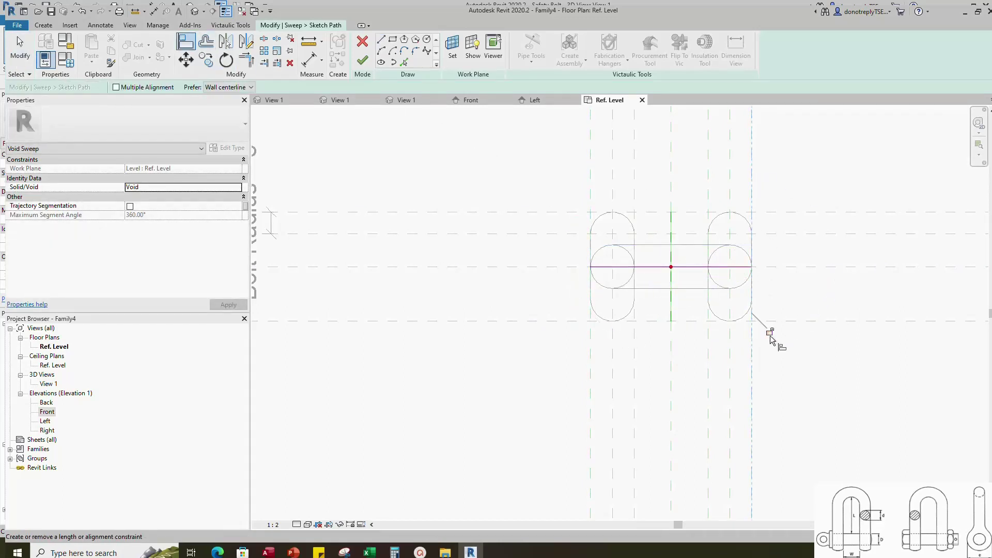
click(770, 335)
click(874, 267)
click(685, 268)
click(600, 287)
scroll(536, 255, down, 1)
click(362, 61)
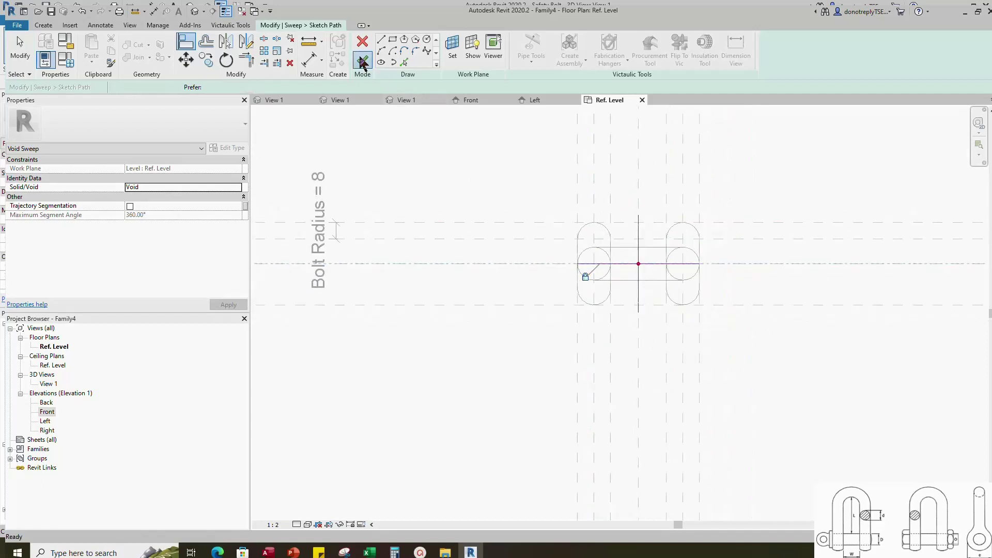
click(362, 61)
Edit the void sweep's profile in the Left elevation and draw a circle of radius 8 centred on the path, keeping its radius dimension
click(795, 60)
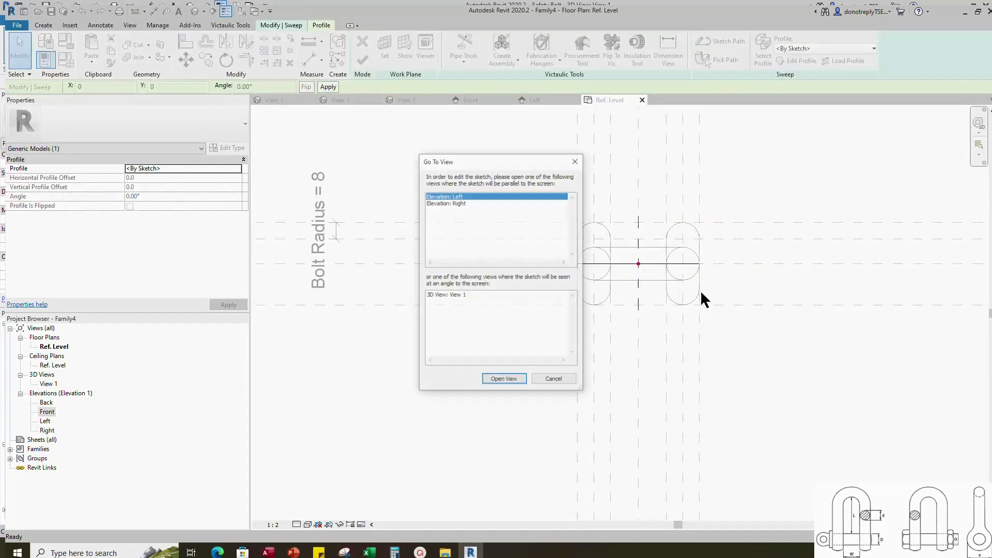
click(503, 381)
click(427, 40)
scroll(509, 372, up, 5)
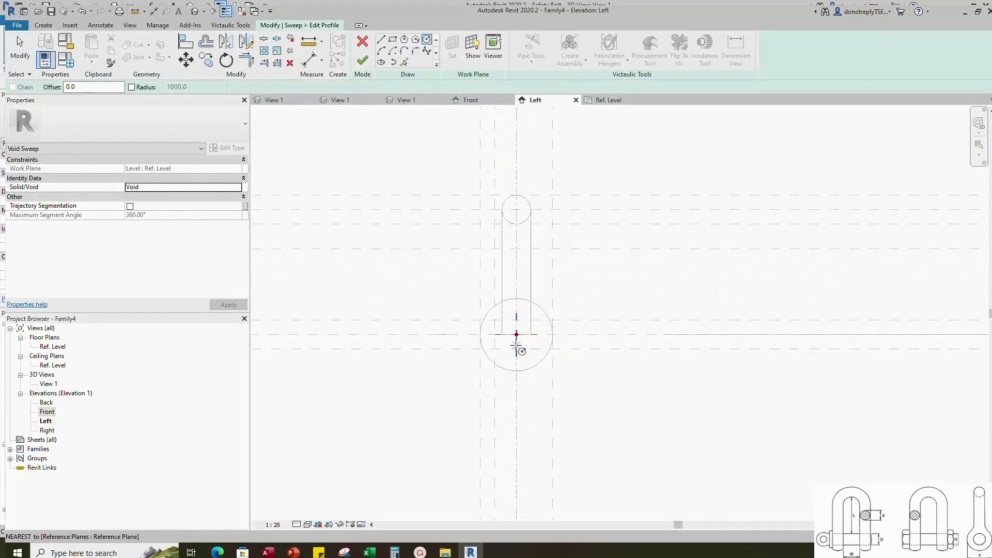
click(507, 329)
click(545, 330)
click(495, 319)
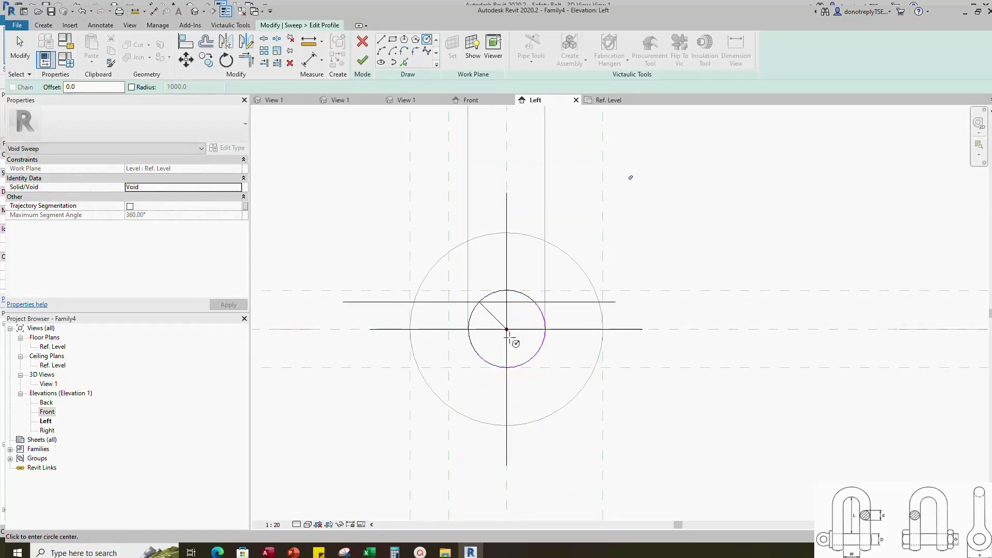
key(Escape)
key(Escape)
Label the profile circle's radius dimension with the Bolt Radius parameter
click(507, 340)
scroll(611, 329, down, 3)
click(136, 209)
click(240, 207)
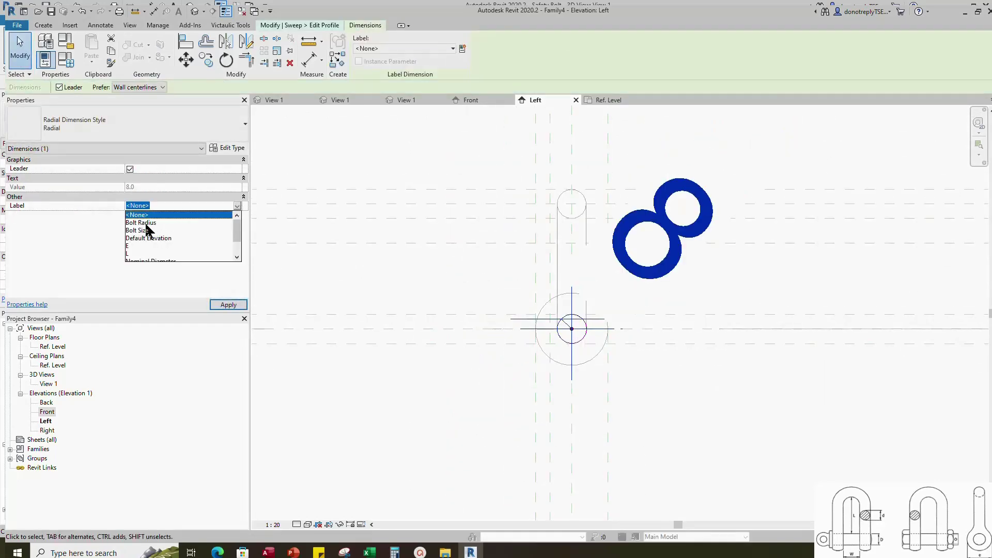
click(146, 224)
click(222, 305)
click(706, 406)
Finish the circular profile and the void sweep, and open the 3D view
scroll(543, 343, down, 1)
click(361, 62)
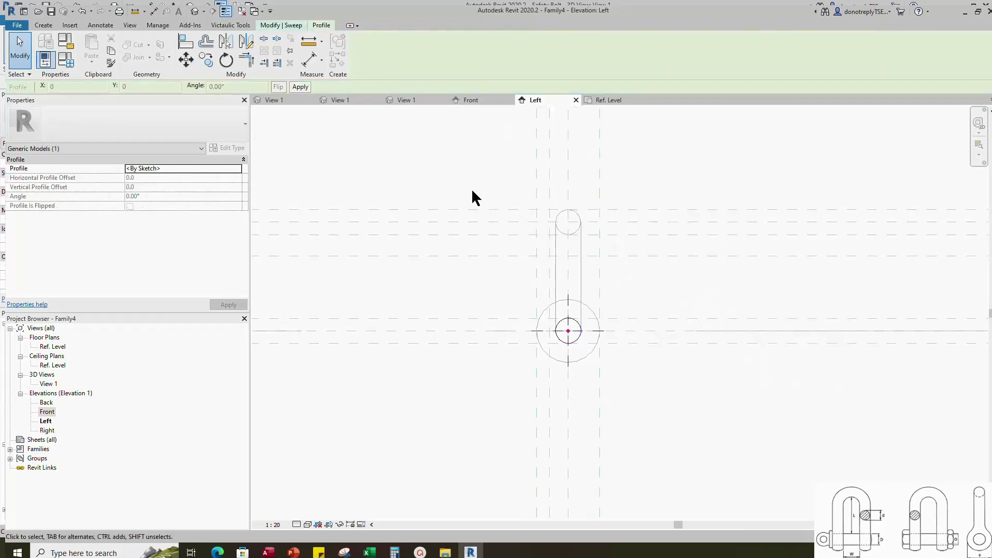
click(471, 189)
click(360, 63)
click(680, 285)
click(422, 99)
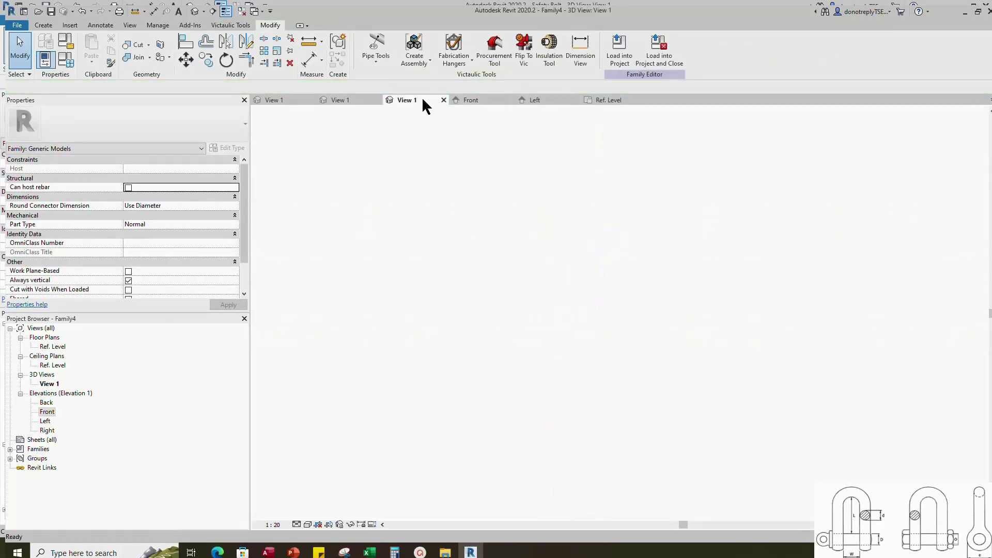
Display the 3D view at Fine detail in the Shaded style and inspect the shackle with its bolt holes
shift+middle_drag(598, 265, 678, 358)
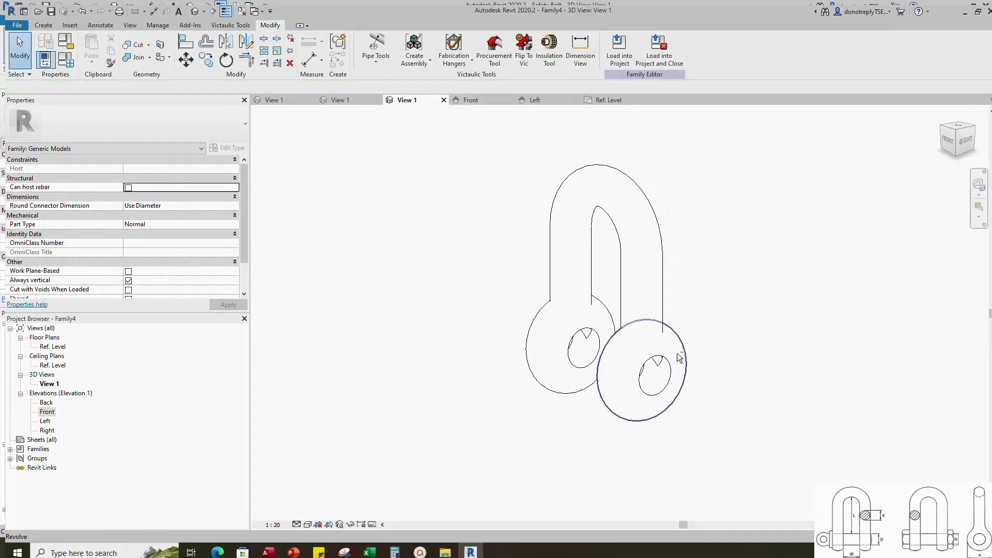
click(308, 525)
click(324, 485)
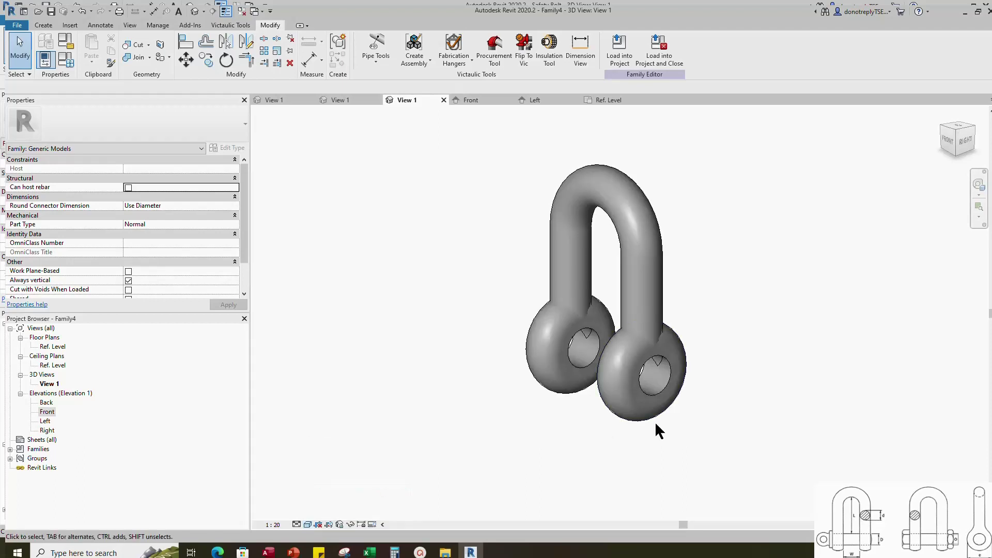
shift+middle_drag(691, 448, 541, 495)
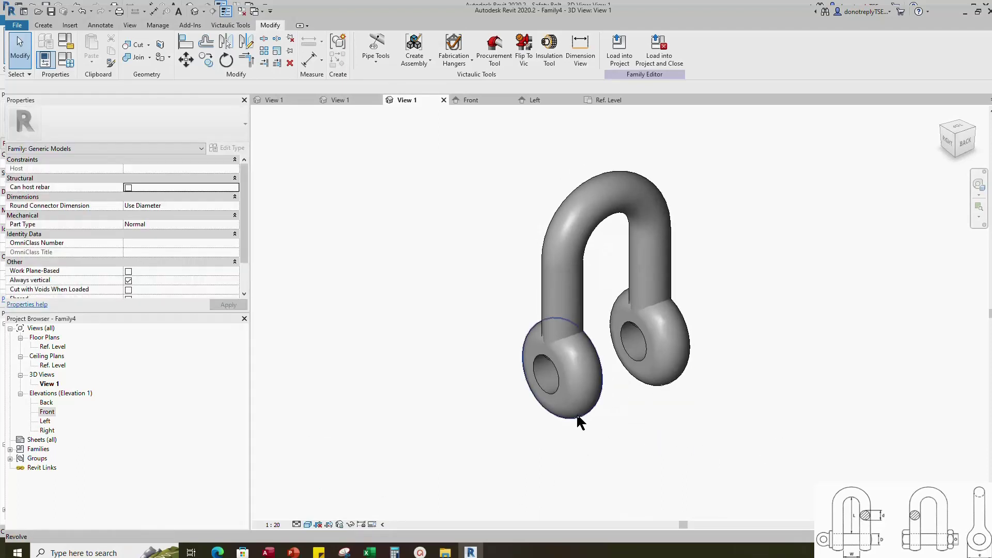
Associate the material of the revolved leg ends with the Body Material family parameter
click(670, 381)
click(245, 233)
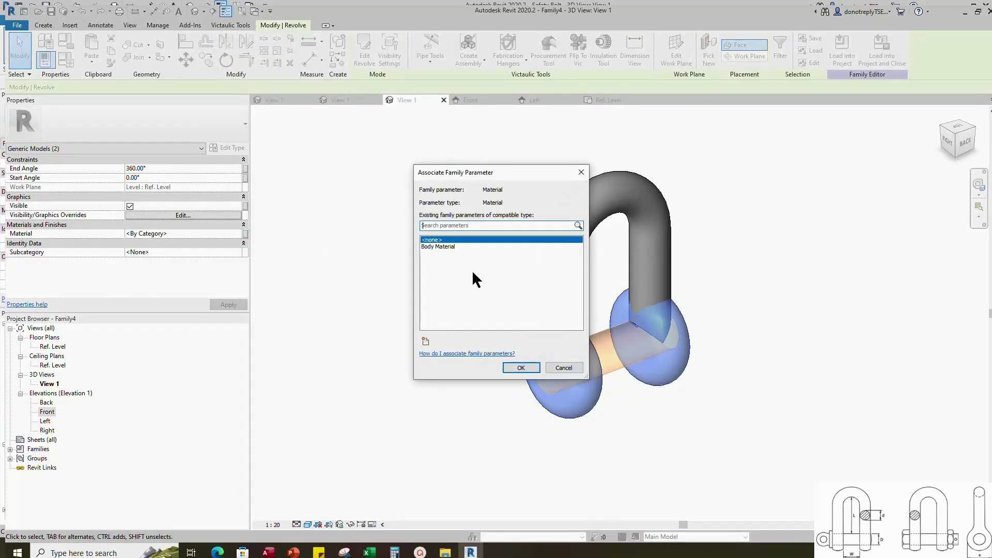
click(513, 365)
click(779, 376)
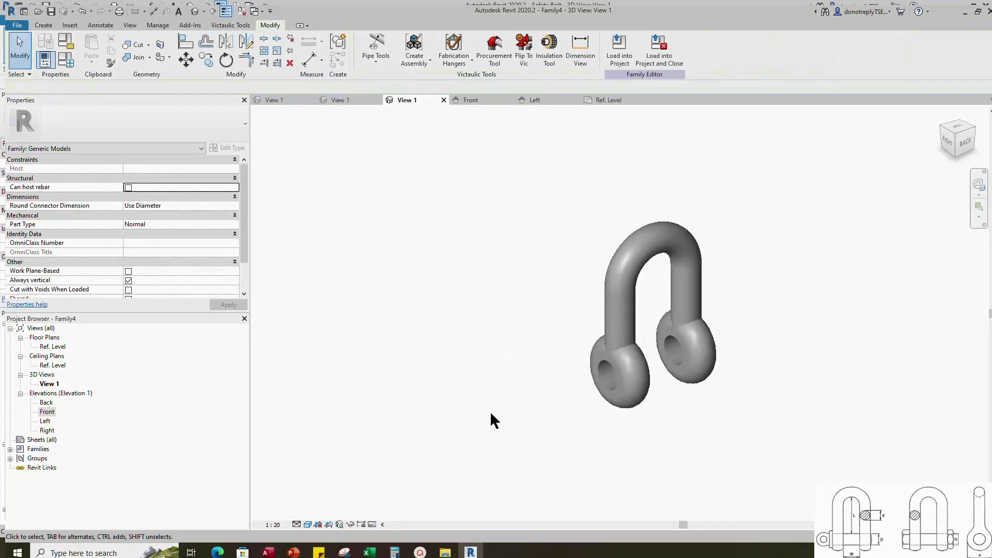
Test the family with a Bolt Size of 10 and discard the change
click(66, 60)
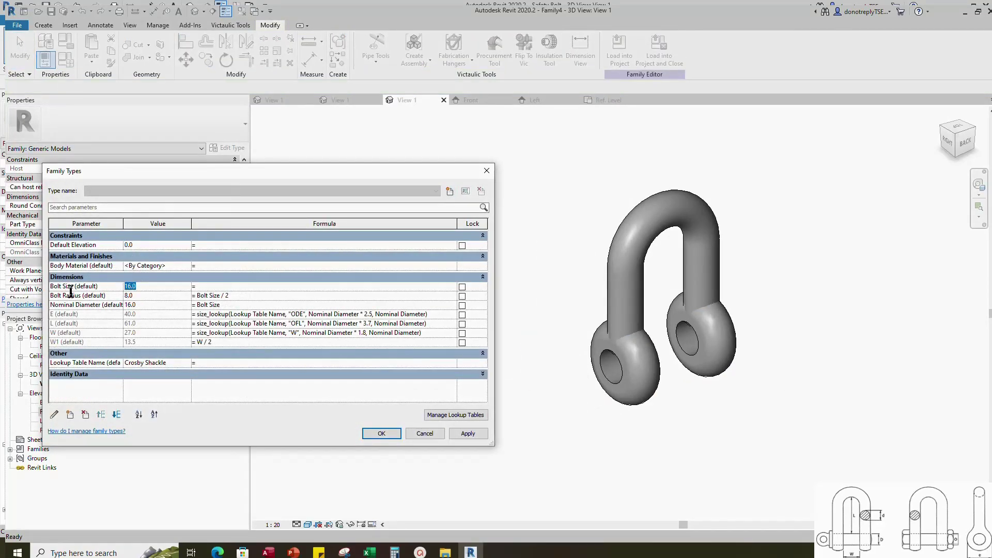
click(474, 437)
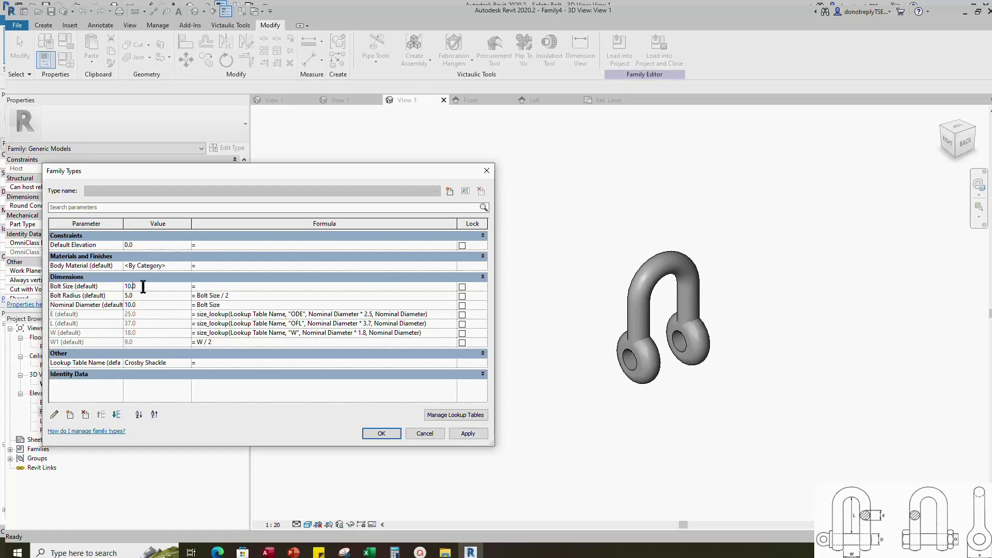
click(420, 434)
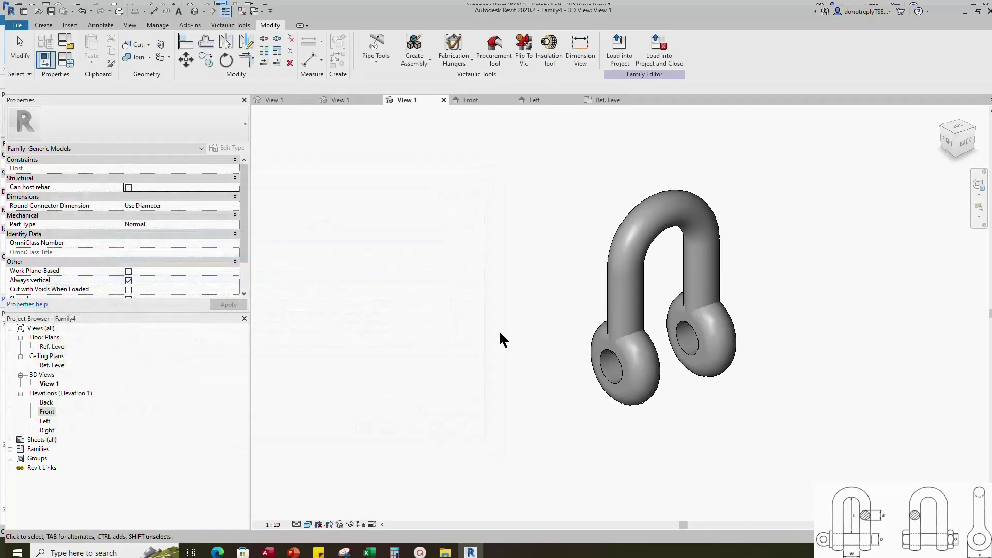
Load the Safety Bolt family into Family4 and place one bolt on the shackle's leg end in the 3D view
click(361, 103)
click(620, 49)
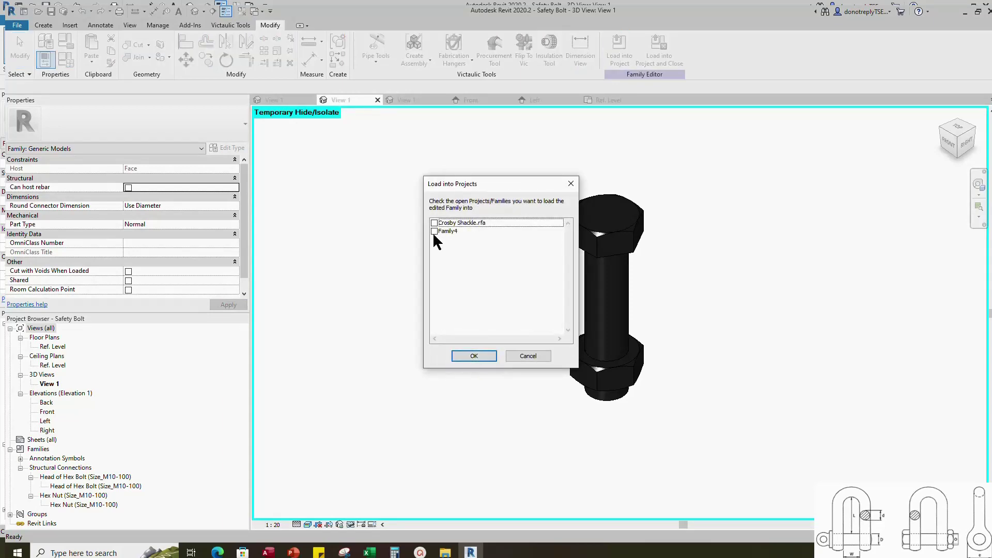
click(473, 356)
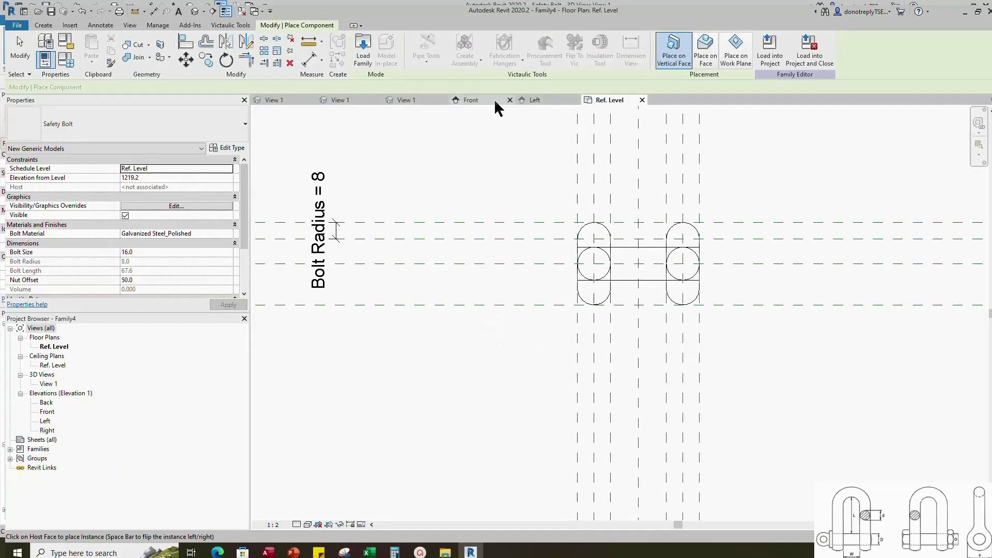
click(494, 99)
click(612, 366)
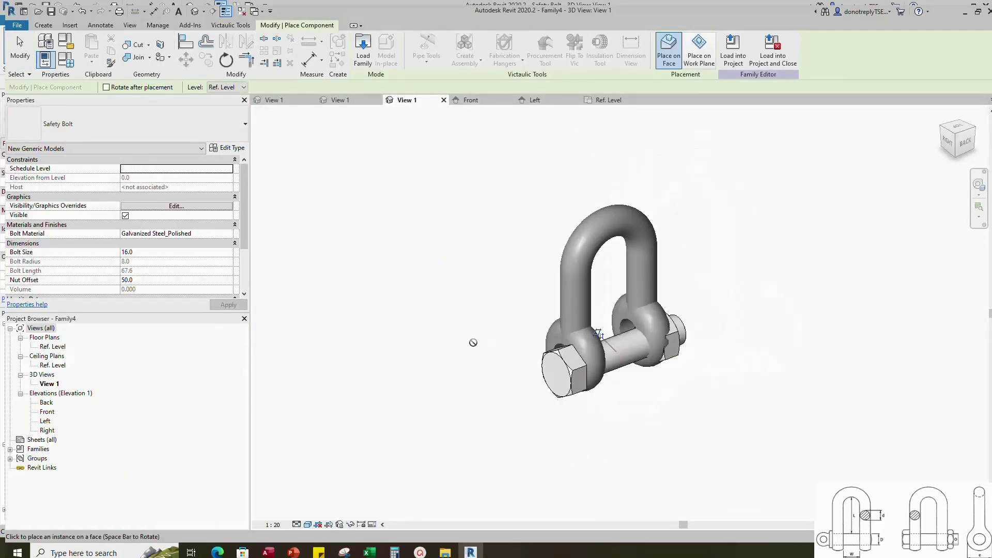
key(Escape)
Align the bolt's centre to the Center (Front/Back) reference plane in the Ref. Level plan
click(610, 100)
key(a)
key(l)
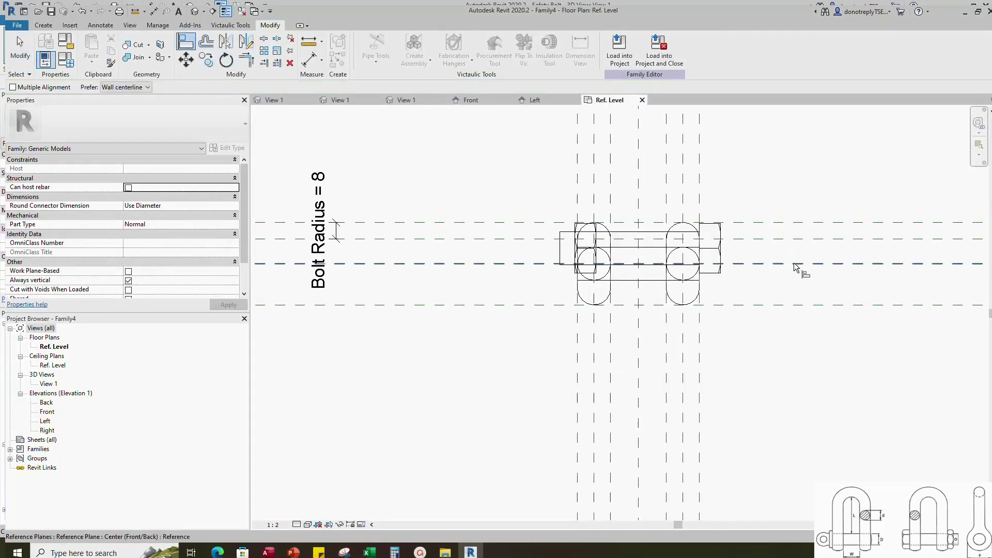
click(697, 249)
key(Escape)
key(Escape)
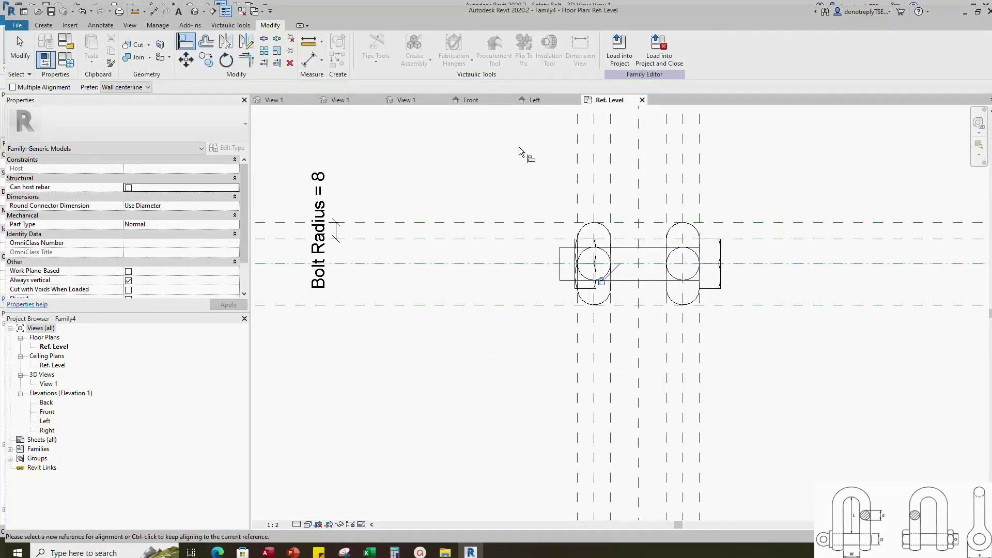
Align the bolt's axis to the horizontal reference plane through the hole centres in the Front elevation
click(469, 103)
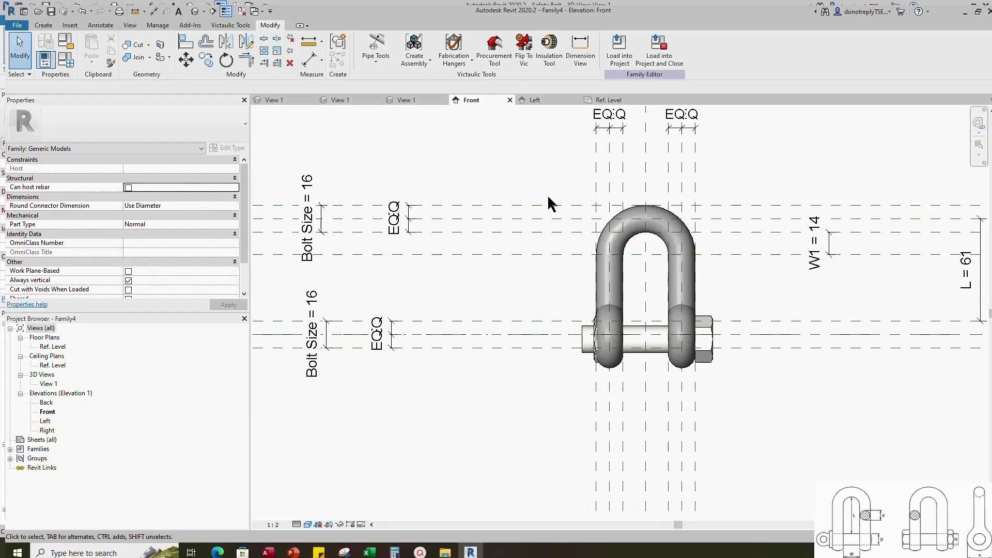
click(192, 45)
click(494, 335)
click(598, 339)
scroll(718, 383, down, 2)
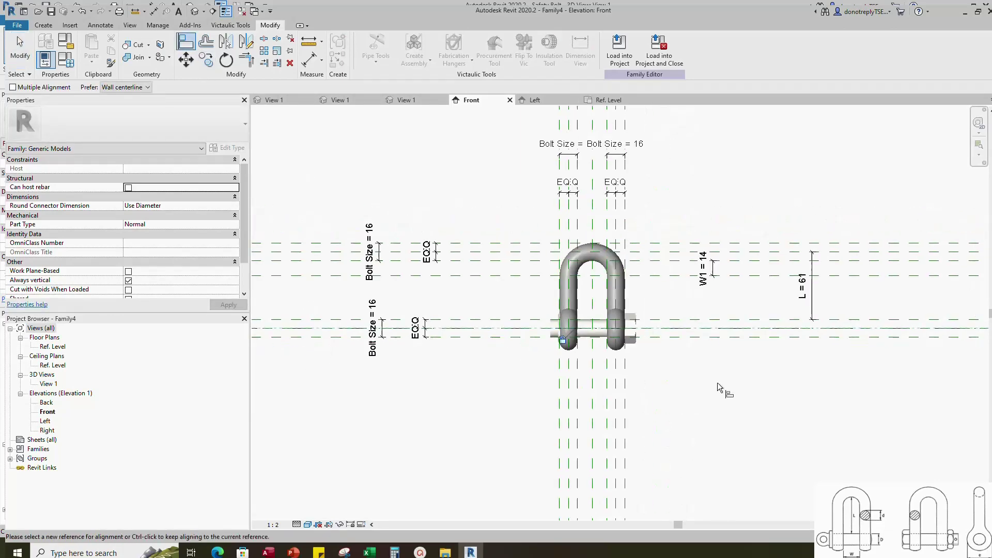
key(Escape)
key(Escape)
Display the Front elevation in the Hidden Line style for a closer view of the bolt
scroll(589, 372, up, 1)
scroll(639, 360, up, 1)
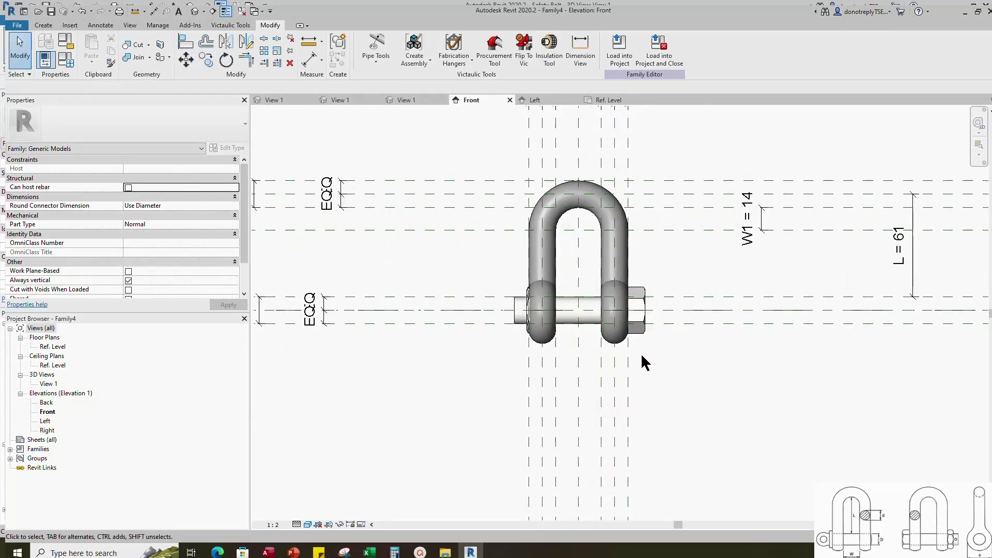
click(637, 329)
click(706, 356)
click(308, 524)
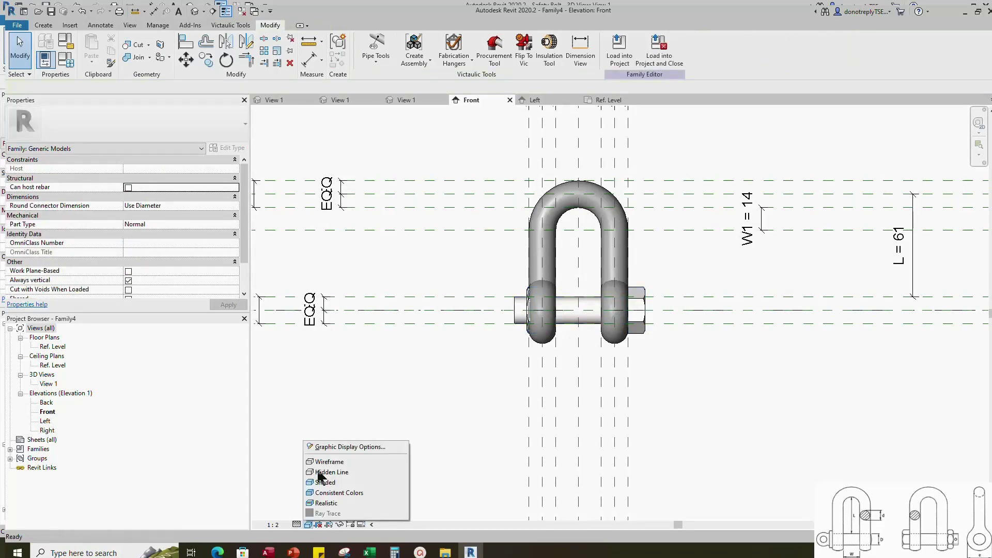
click(316, 471)
scroll(692, 352, up, 1)
Associate the safety bolt's material with a new instance parameter named Bolt Material
click(692, 332)
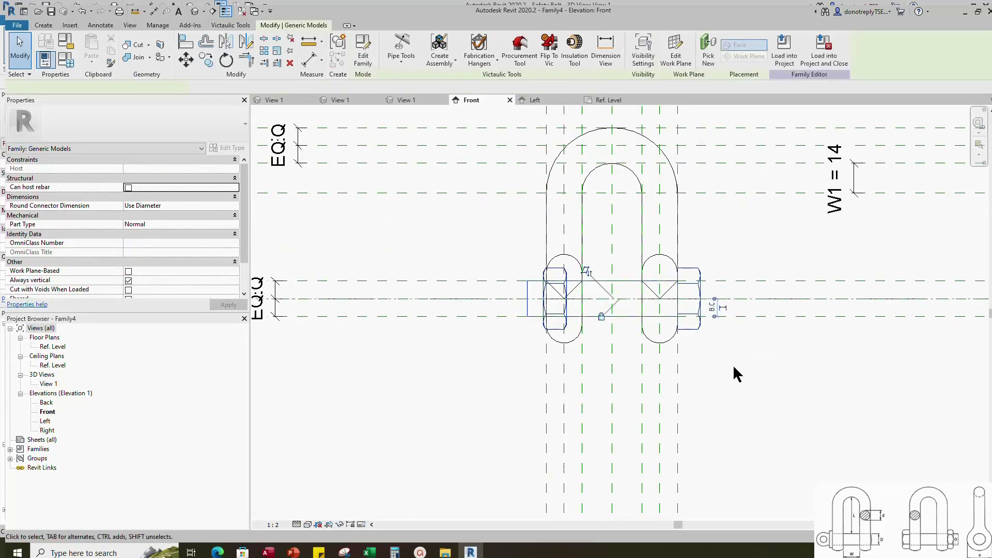
click(733, 366)
click(694, 327)
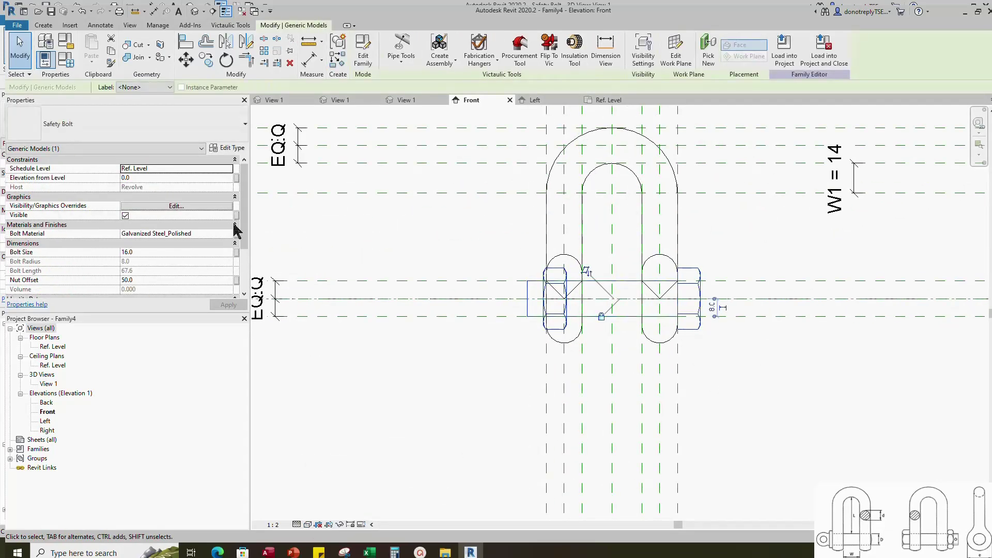
scroll(222, 215, down, 3)
scroll(236, 205, up, 3)
click(236, 197)
click(425, 341)
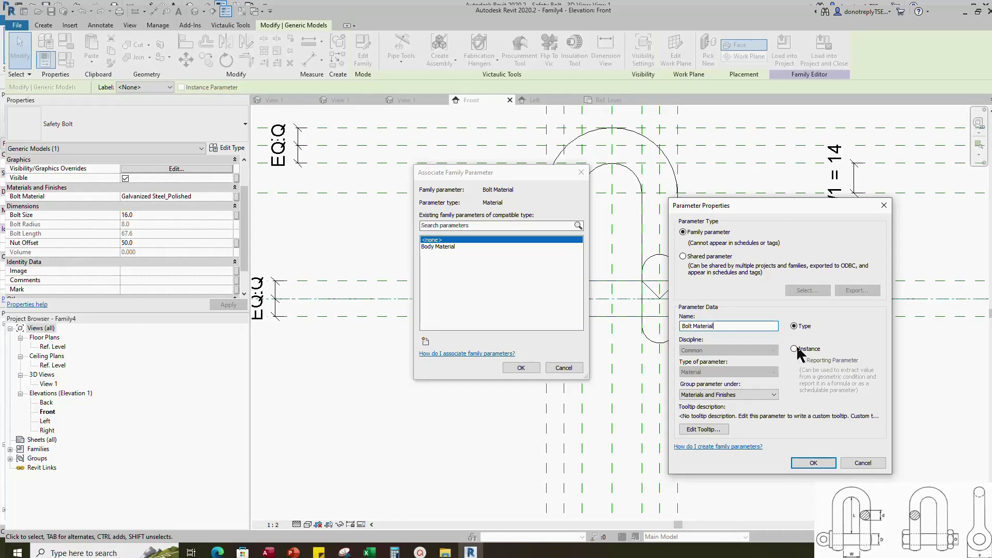
click(812, 464)
click(521, 368)
Associate the nested bolt's Bolt Size with the shackle family's Bolt Size parameter
click(236, 215)
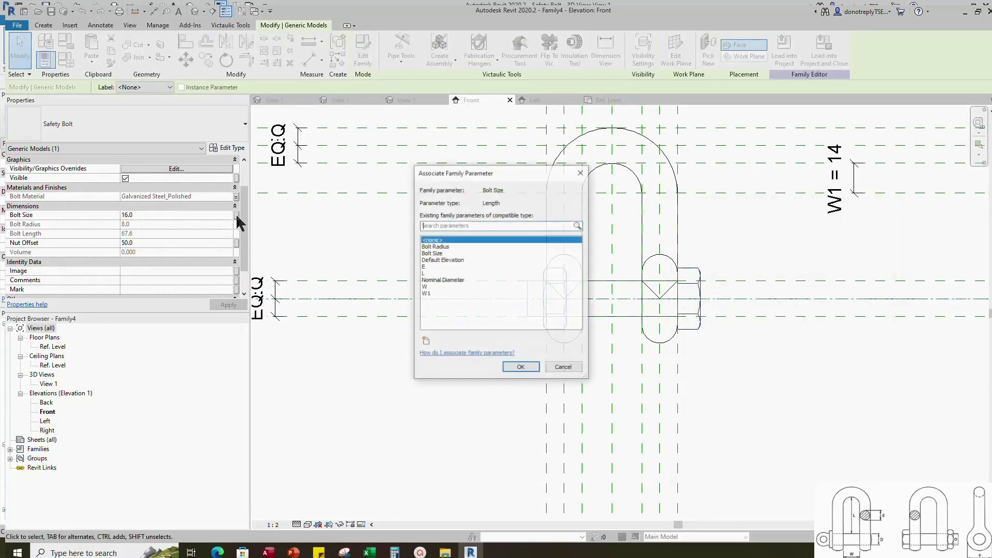
click(431, 253)
click(521, 368)
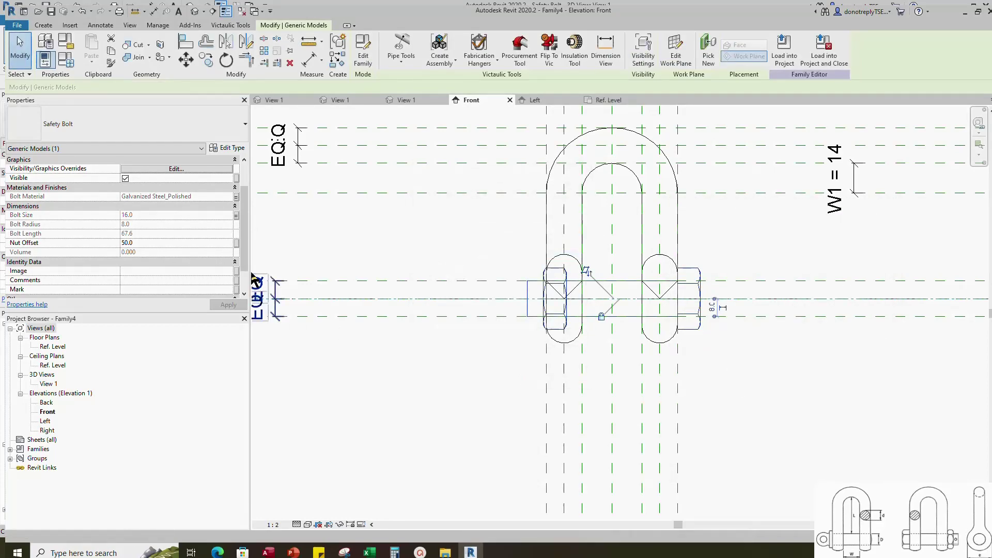
Associate the bolt's Nut Offset with a new instance parameter named Nut Offset
click(236, 243)
click(425, 341)
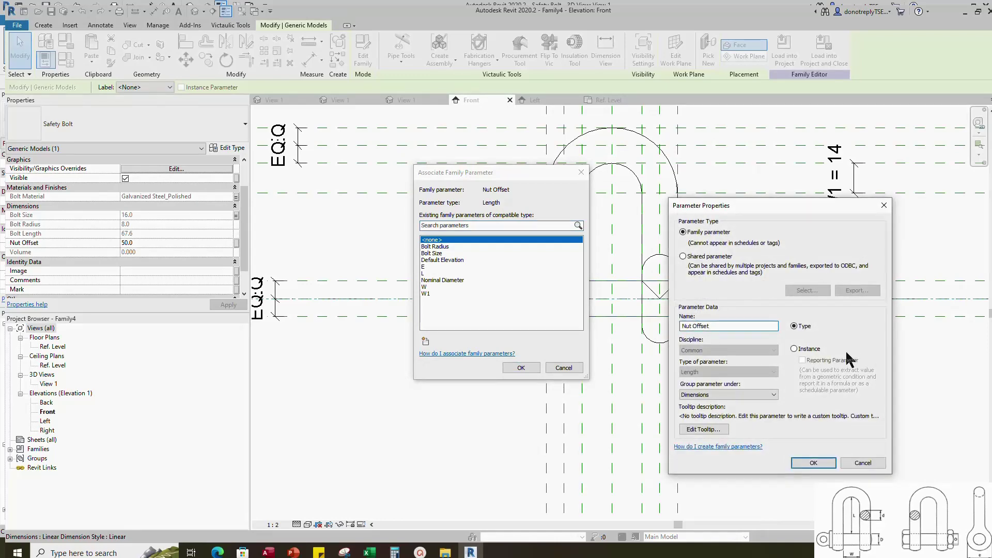
click(813, 462)
click(521, 368)
click(675, 408)
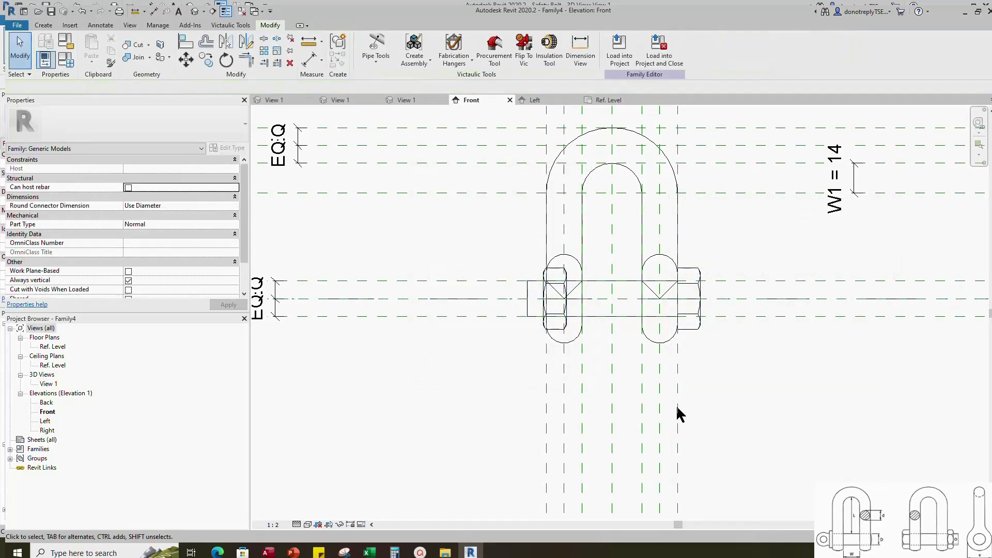
Reorder Nut Offset below W1 in the family parameters and give it the formula W + (Bolt Size * 2)
key(f)
key(t)
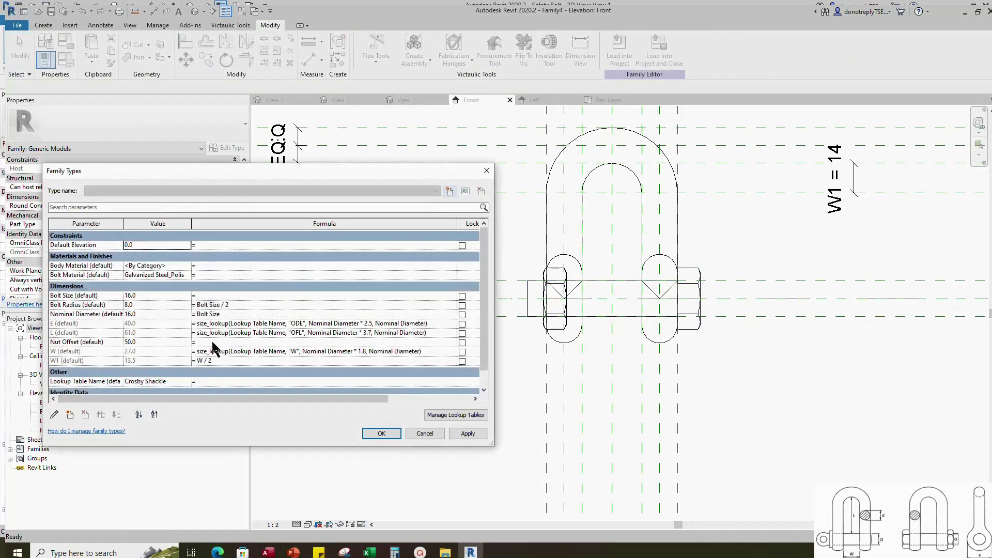
click(102, 342)
click(114, 414)
click(115, 415)
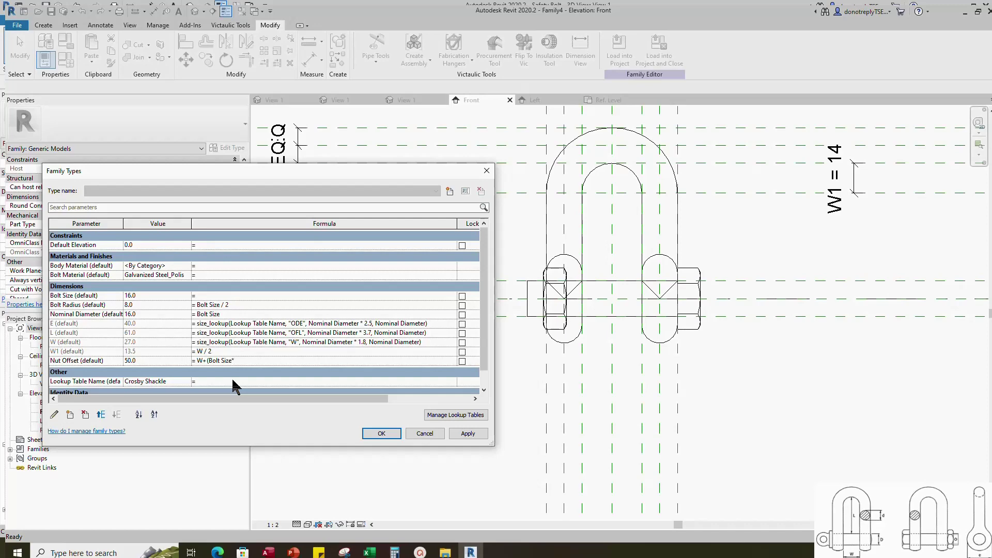
click(468, 433)
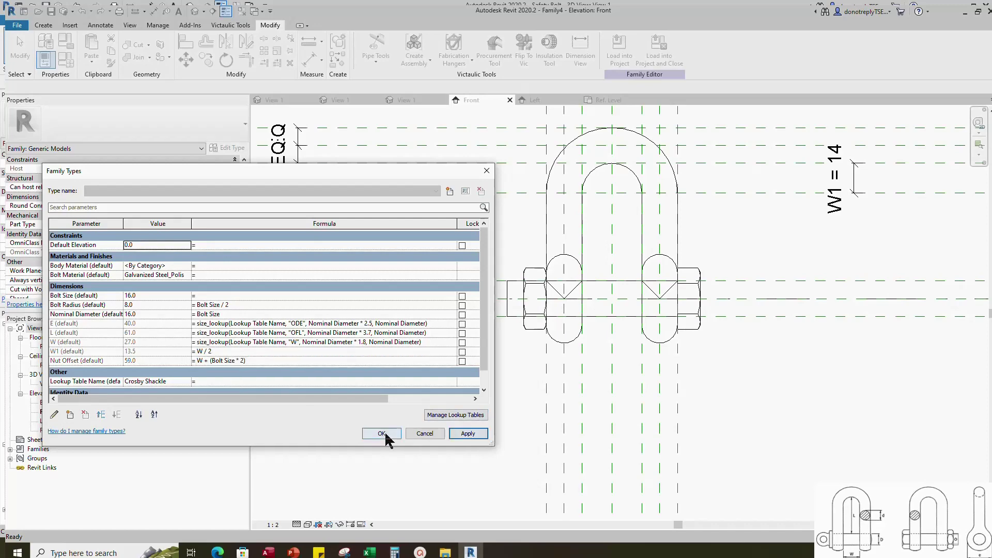
click(382, 434)
Set the Front elevation to the Shaded style and the 3D view to Realistic
click(308, 524)
click(337, 482)
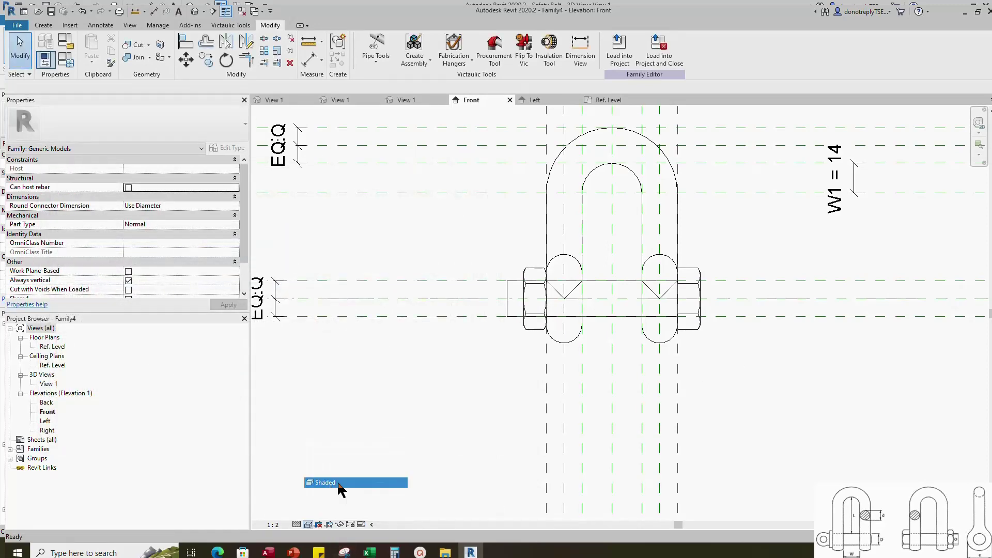
click(416, 101)
mouse_move(651, 350)
shift+middle_down()
mouse_move(689, 398)
mouse_move(808, 281)
mouse_move(631, 391)
mouse_move(808, 390)
mouse_move(478, 410)
mouse_move(695, 405)
mouse_move(685, 301)
shift+middle_up()
click(307, 524)
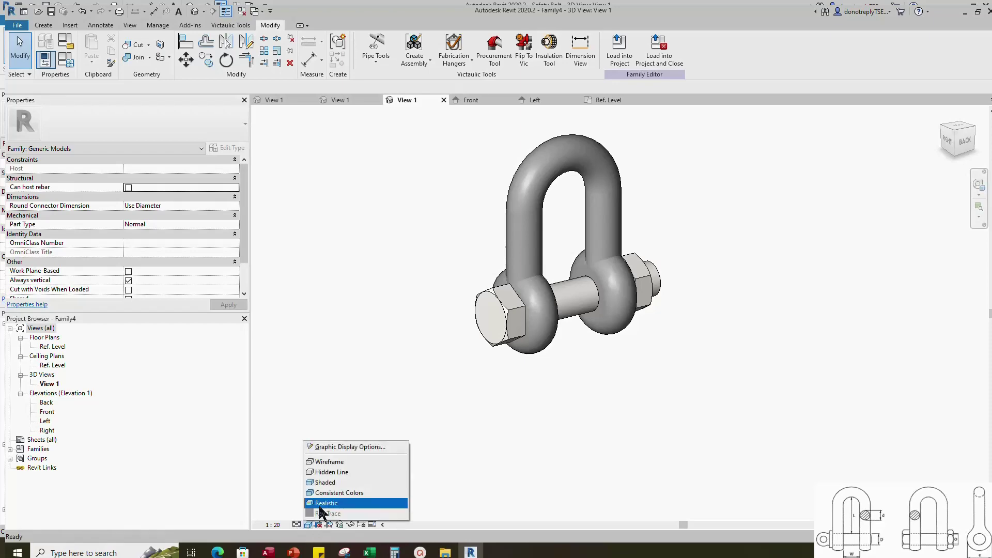
click(323, 505)
Flex the family with Bolt Size values including 16 and 30, and inspect the complete shackle in 3D
click(66, 60)
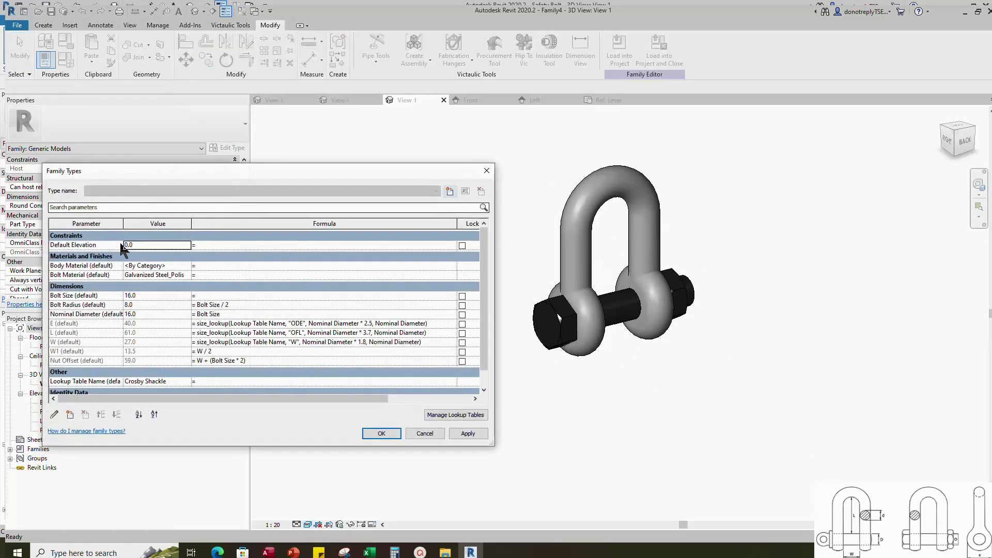
click(467, 433)
text(16)
click(468, 433)
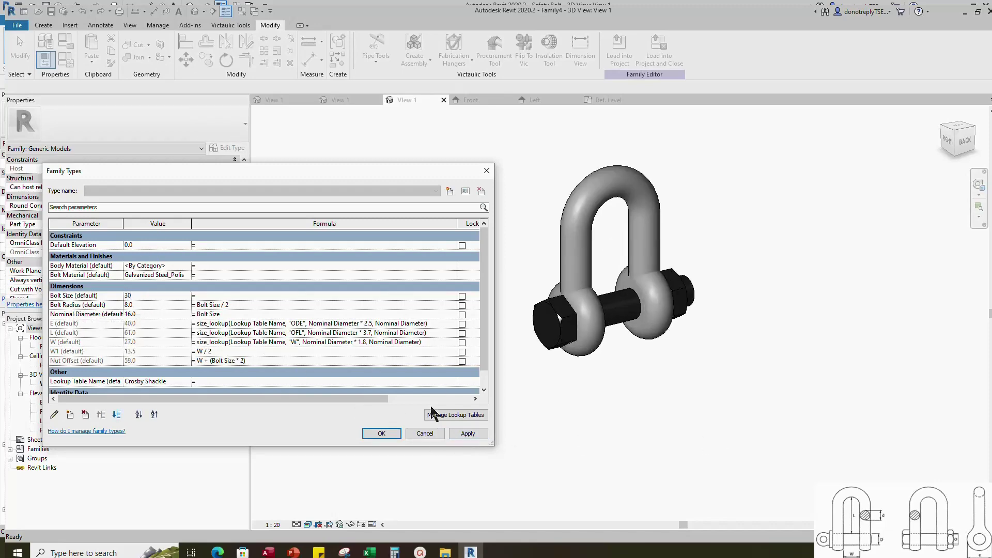
click(382, 433)
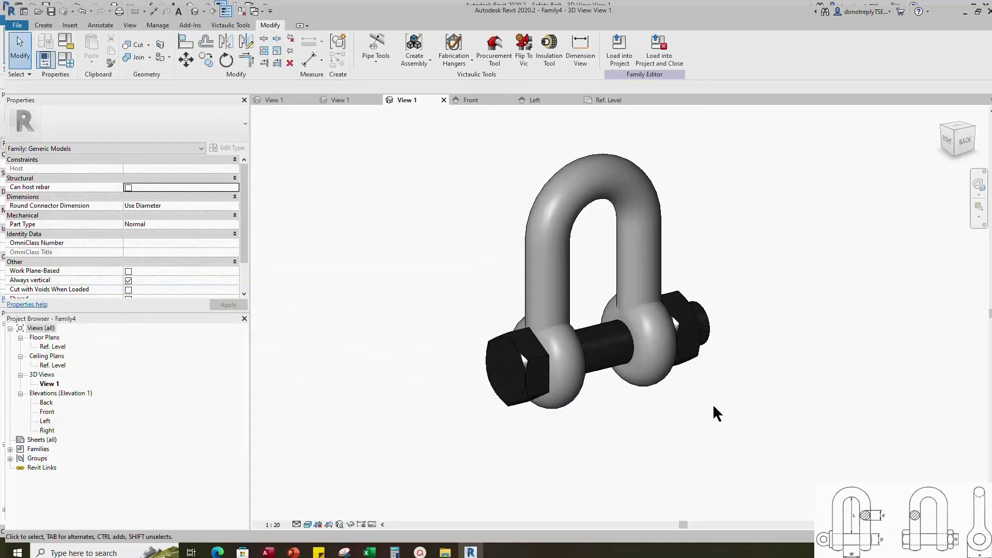
shift+middle_drag(773, 405, 837, 424)
shift+middle_drag(904, 410, 689, 383)
shift+middle_drag(817, 387, 792, 372)
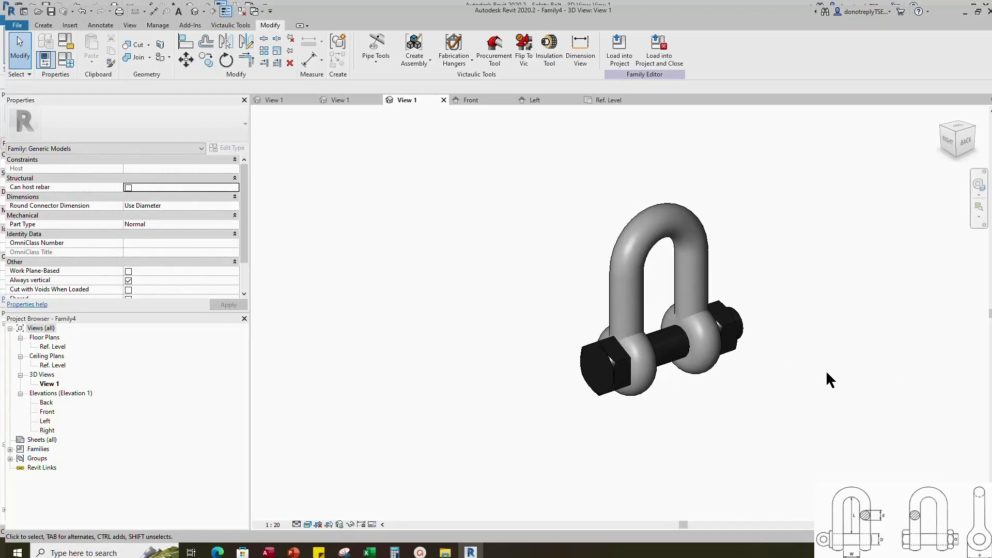